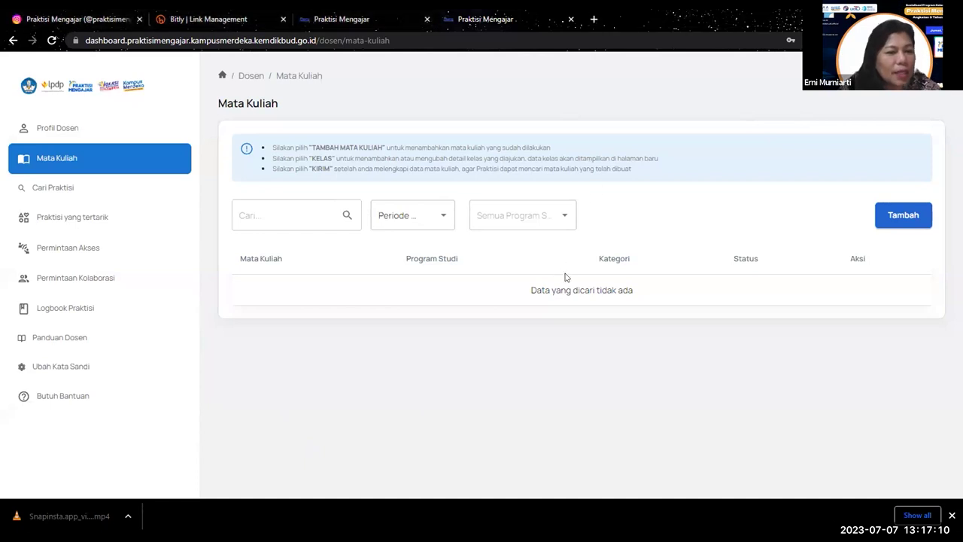
Open the lecturer's Profil Dosen form
click(94, 126)
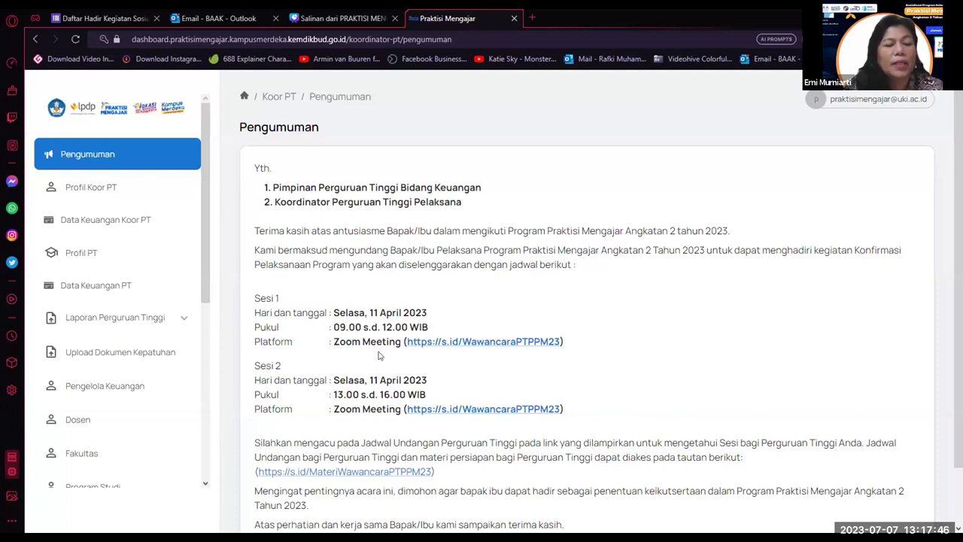
Review the coordinator's profile and bank/financial data pages
click(121, 188)
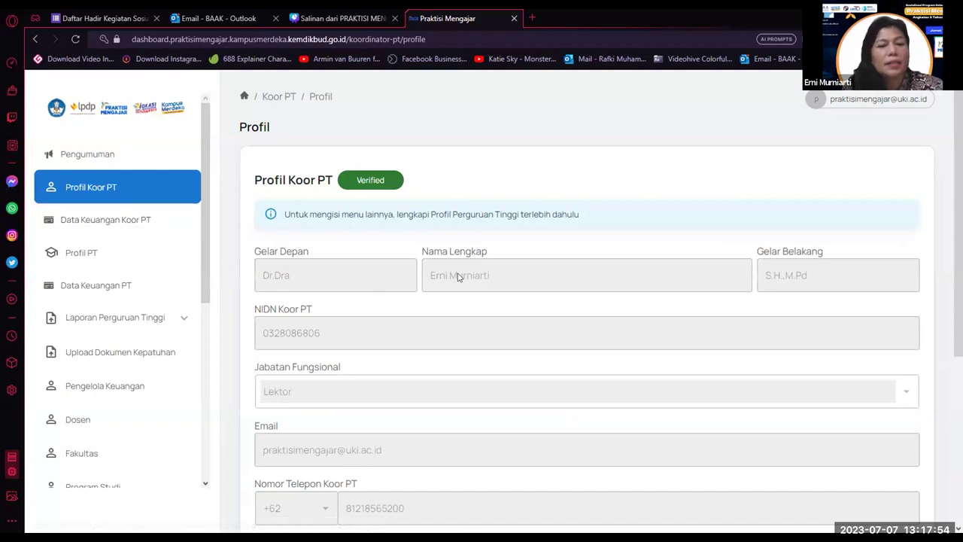
scroll(340, 253, down, 2)
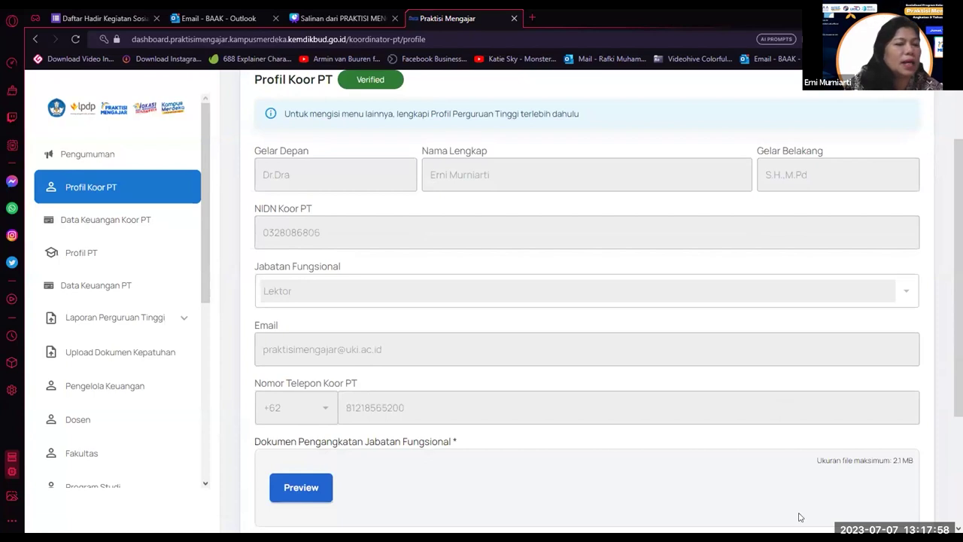
click(106, 225)
scroll(424, 228, down, 4)
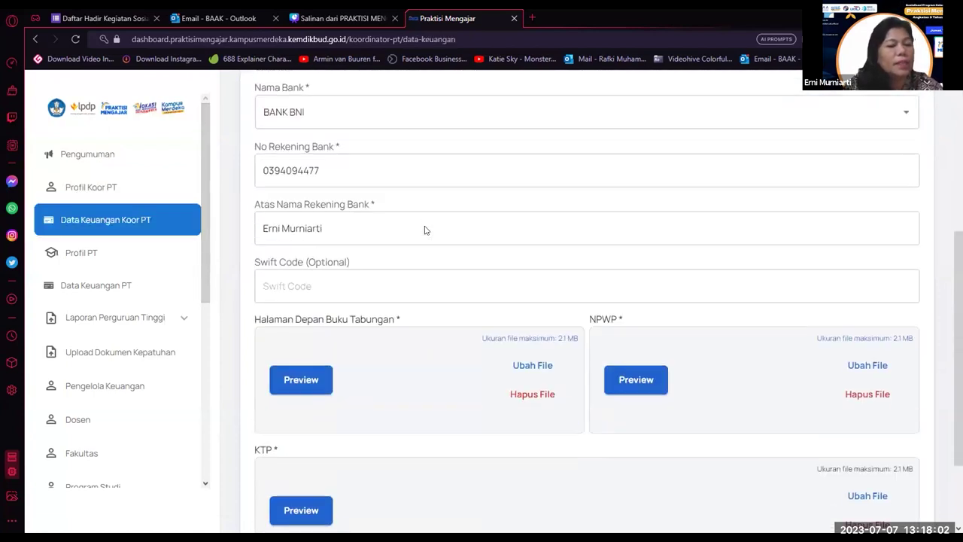
scroll(423, 228, down, 2)
Review the university's Profil PT and Data Keuangan PT pages
click(92, 253)
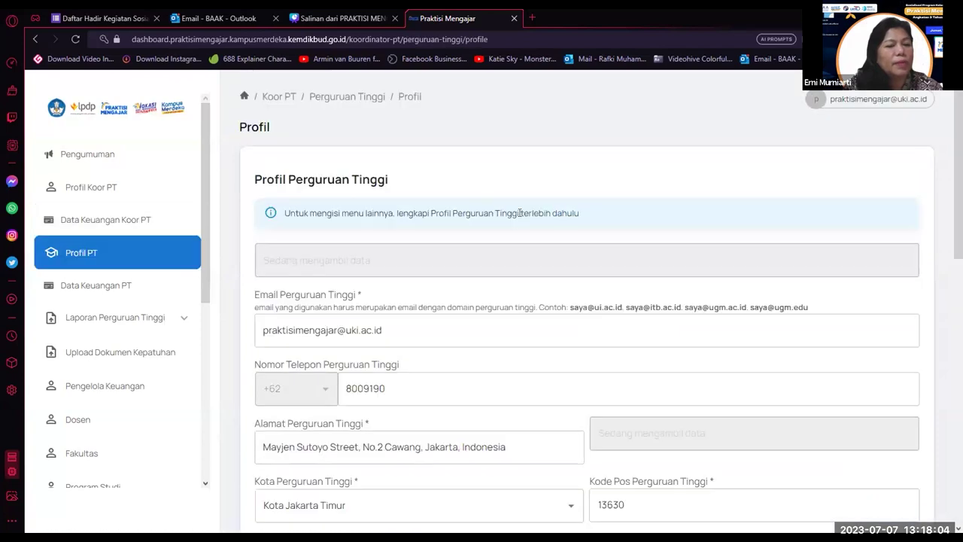
scroll(519, 215, down, 5)
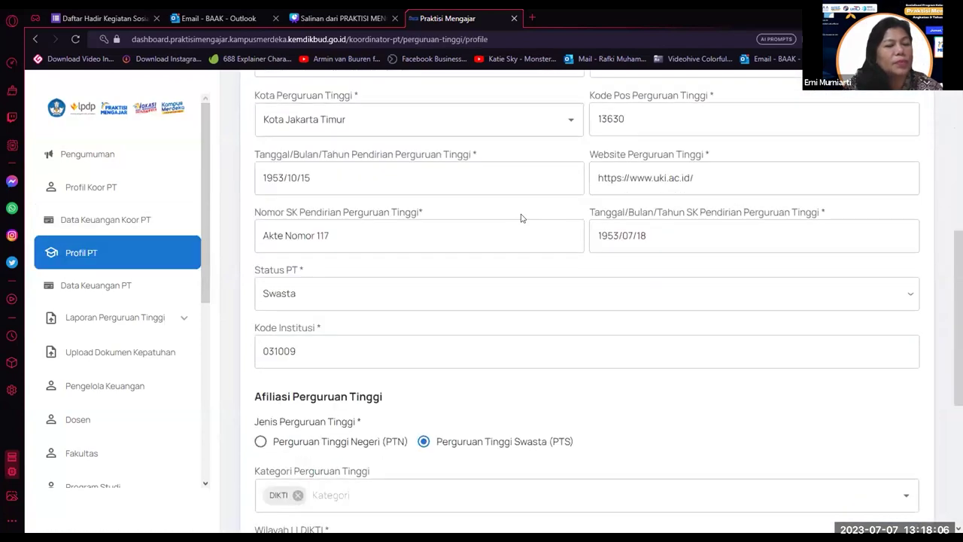
scroll(521, 218, down, 1)
scroll(521, 216, down, 2)
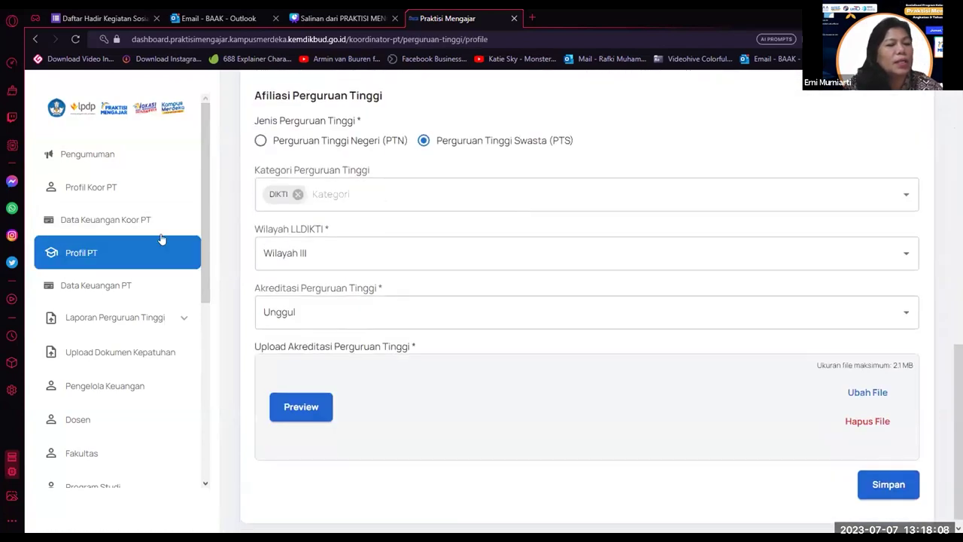
click(146, 284)
scroll(401, 216, down, 3)
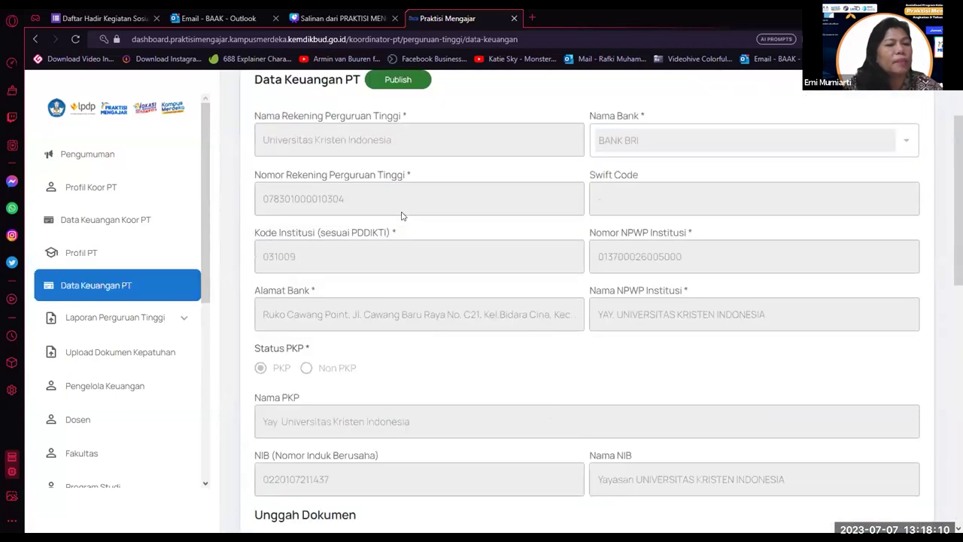
scroll(399, 217, down, 5)
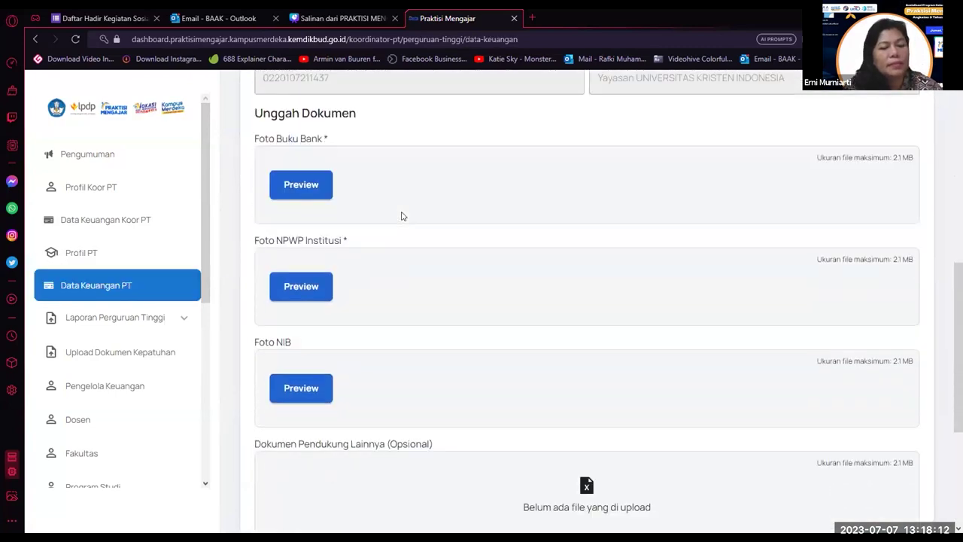
Expand Laporan Perguruan Tinggi and view the Laporan Kemajuan PDF upload page
click(131, 316)
scroll(113, 346, down, 3)
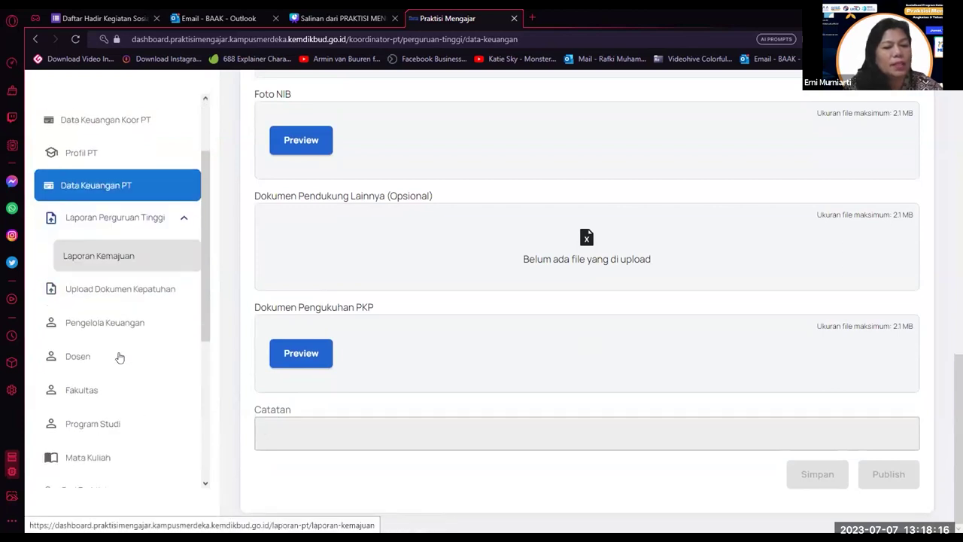
click(98, 256)
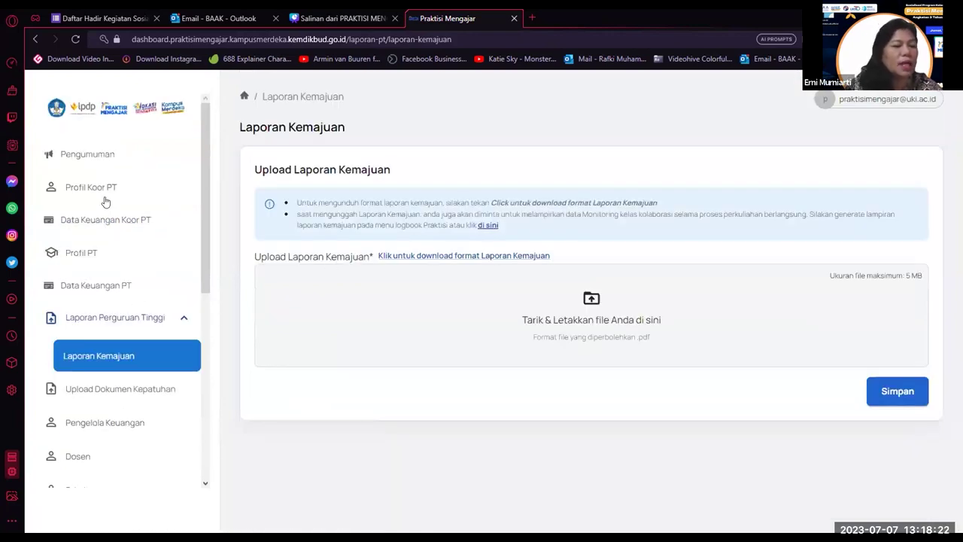
scroll(105, 202, down, 3)
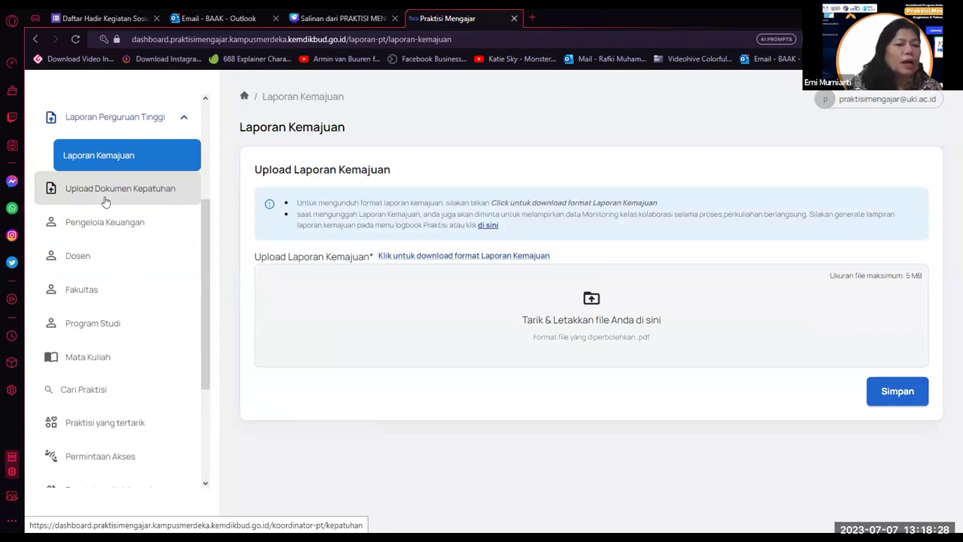
Look through the Upload Dokumen Kepatuhan compliance-document page
click(106, 202)
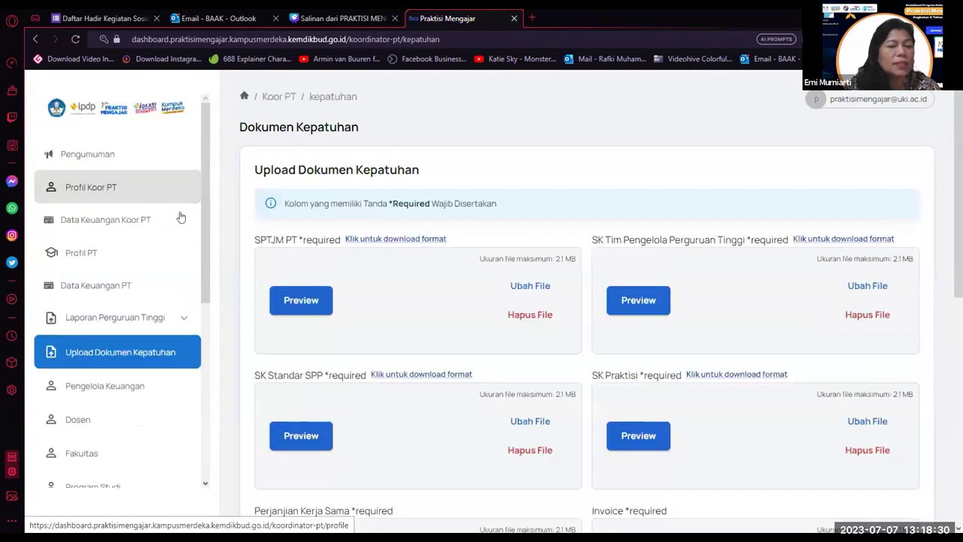
scroll(439, 240, down, 2)
scroll(439, 239, down, 4)
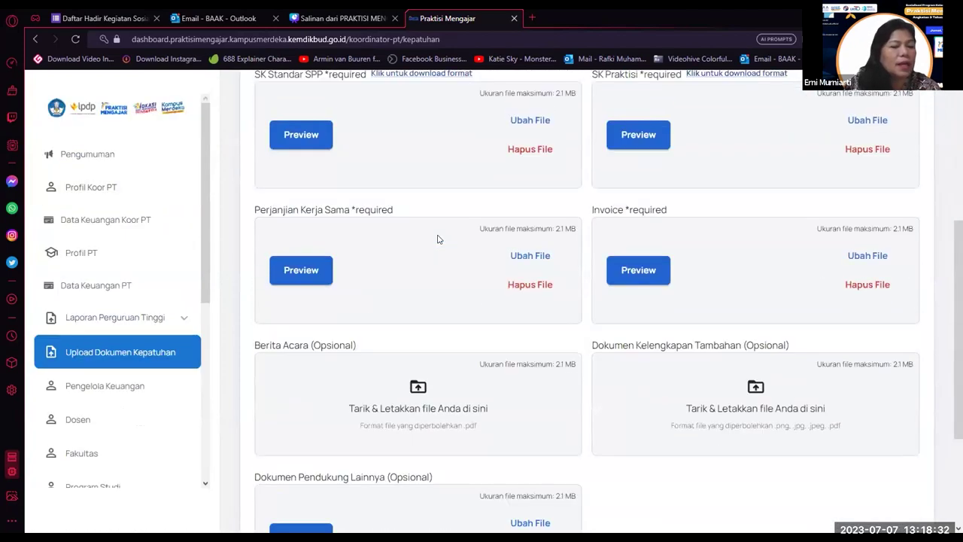
scroll(151, 226, down, 2)
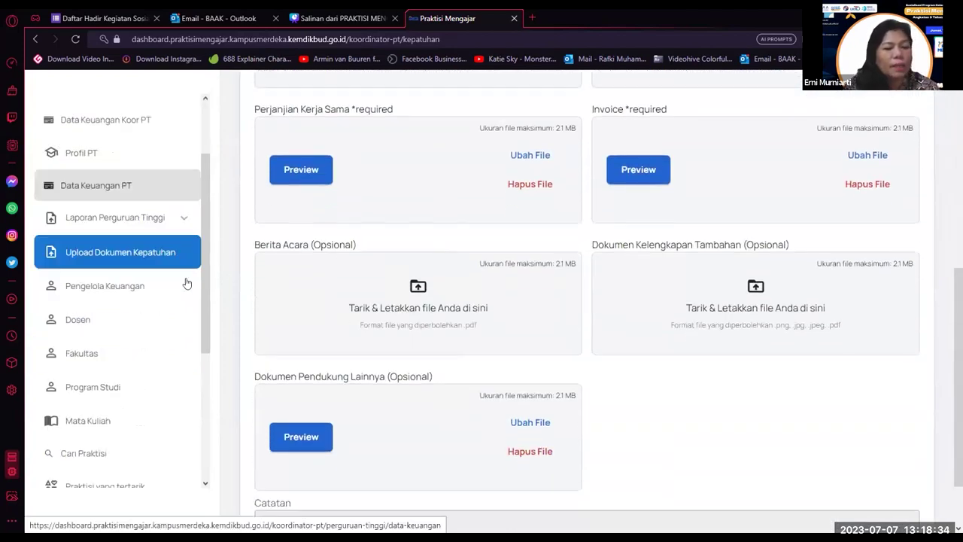
Browse the Pengelola Keuangan list of finance managers
click(112, 289)
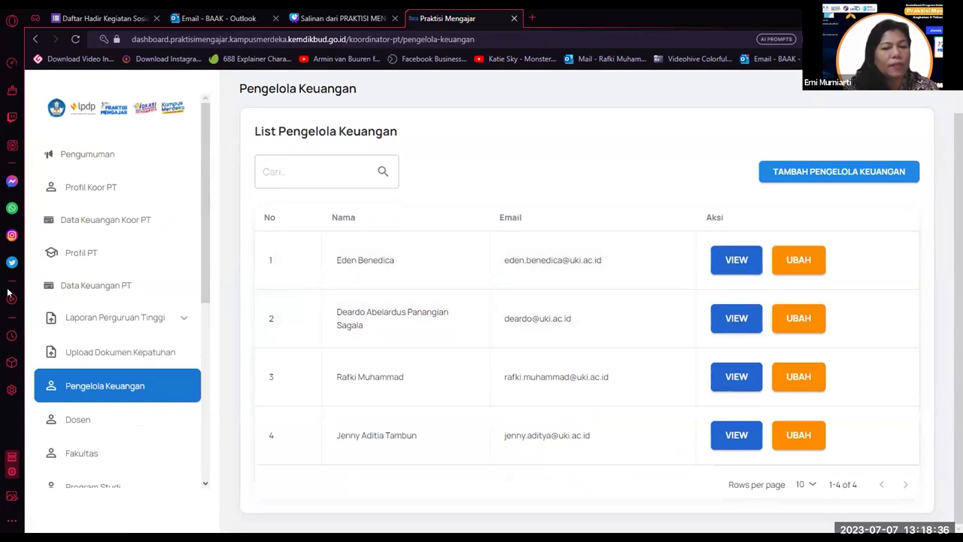
scroll(76, 290, down, 2)
scroll(76, 290, down, 2)
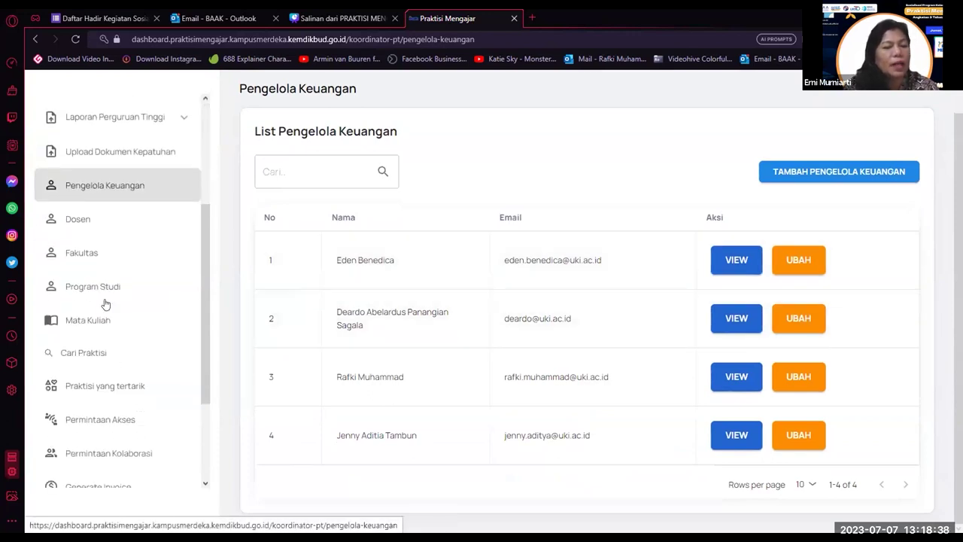
Jump to the last page of the Dosen list, highlighting its 44-lecturer total
click(84, 231)
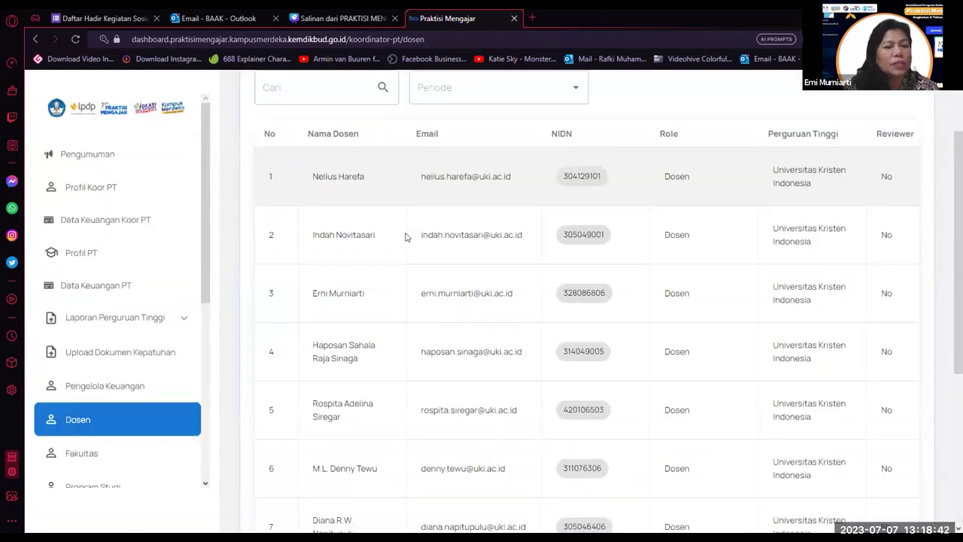
scroll(405, 237, down, 4)
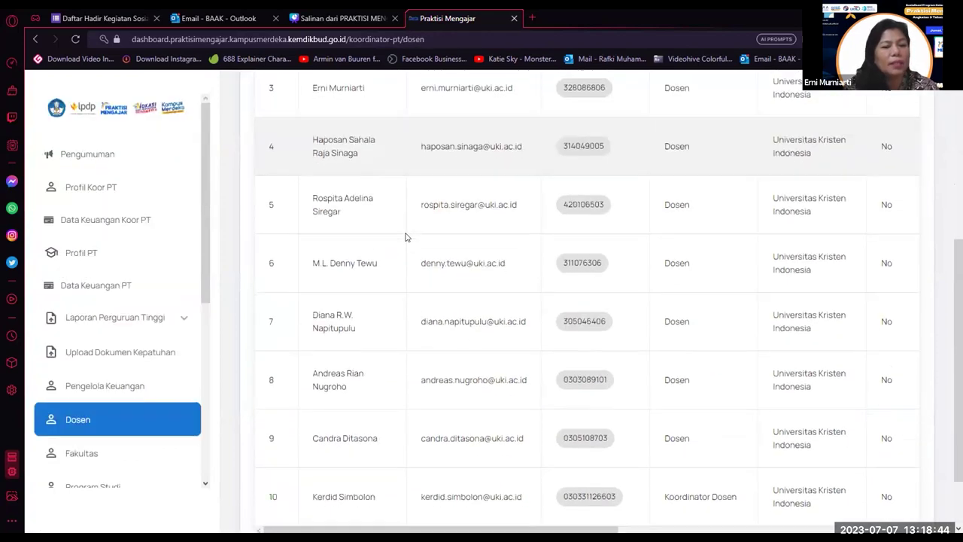
scroll(526, 256, up, 4)
scroll(677, 316, down, 4)
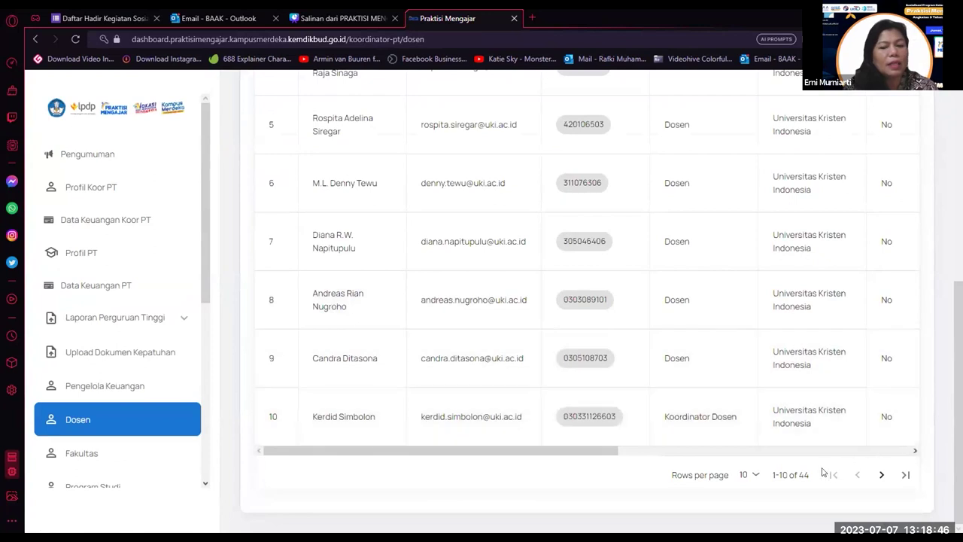
click(905, 476)
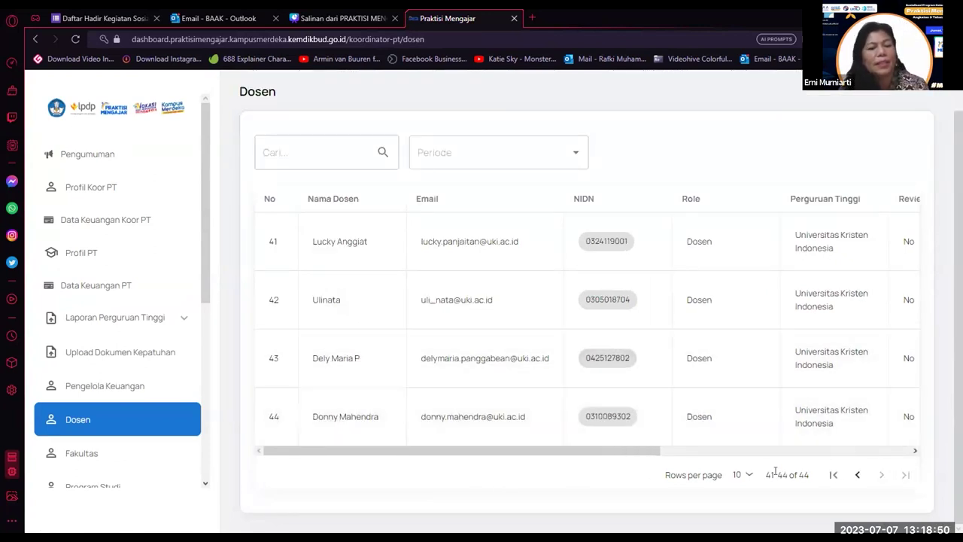
drag(799, 471, 809, 470)
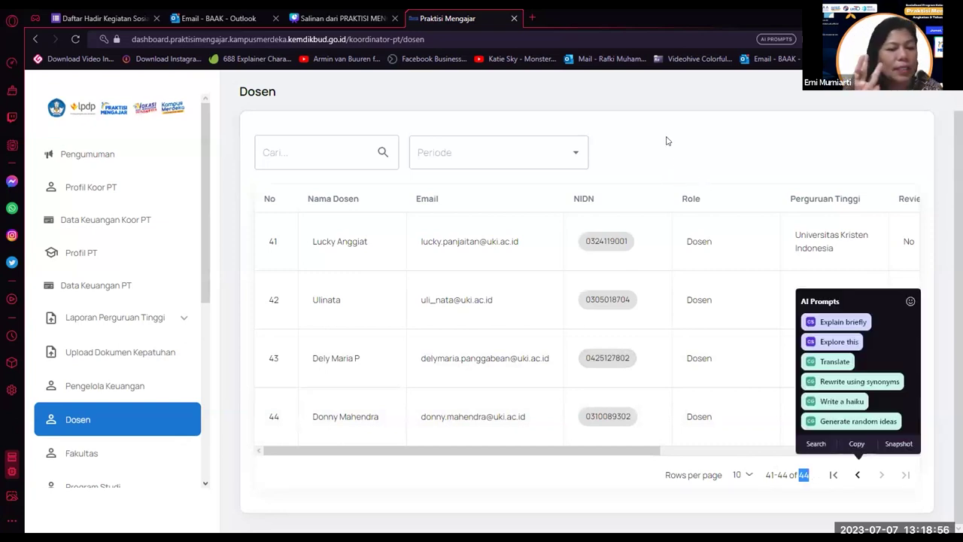
click(689, 168)
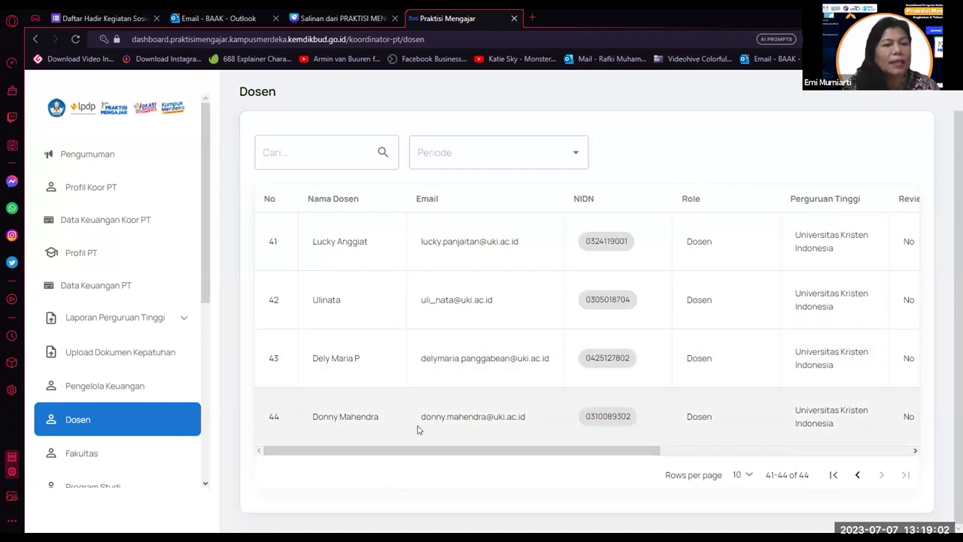
scroll(192, 396, down, 1)
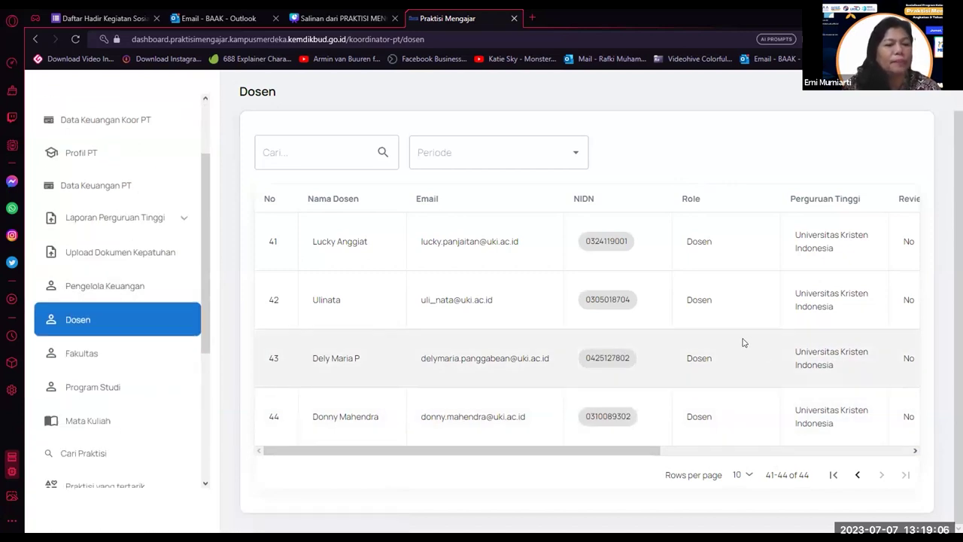
Scroll the Fakultas table of nine faculties, from Sastra dan Bahasa to Pascasarjana
click(94, 360)
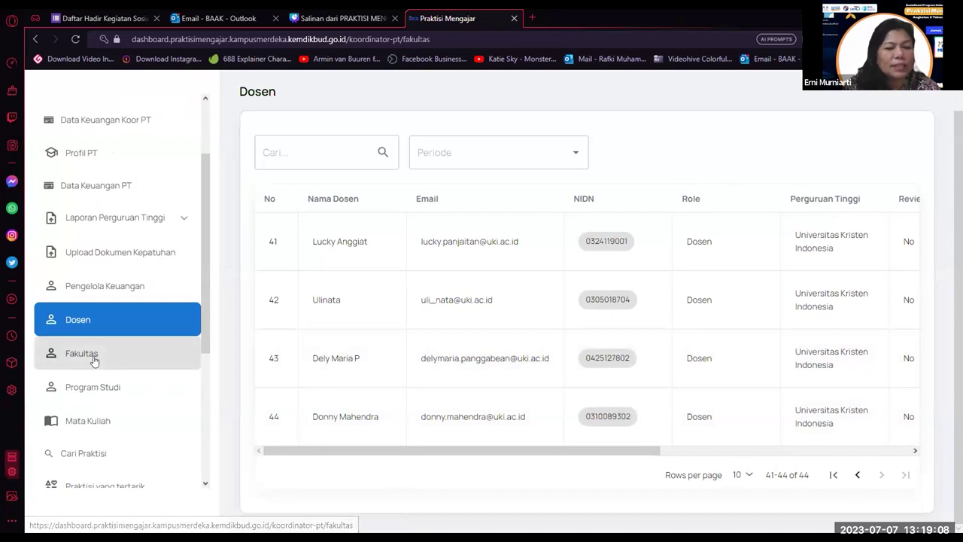
scroll(796, 220, down, 1)
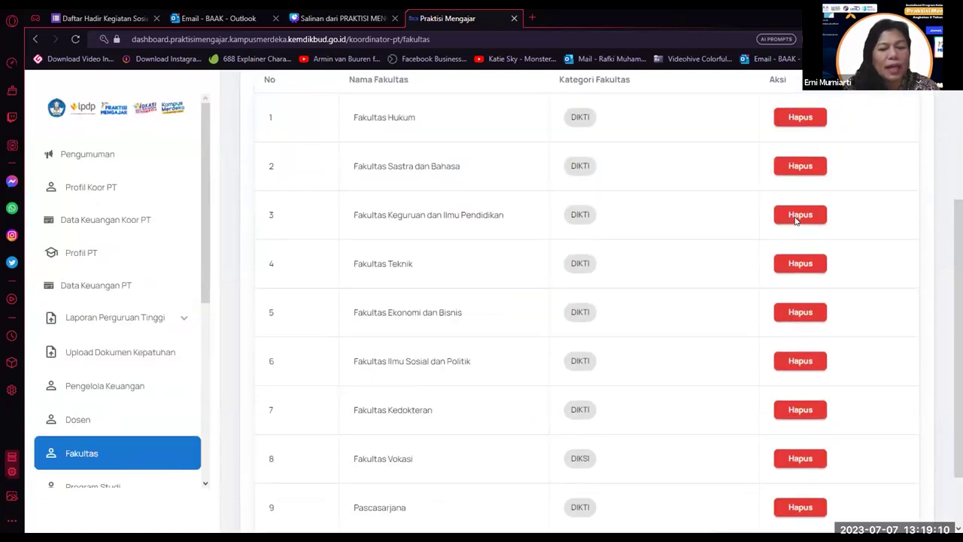
scroll(510, 268, up, 2)
scroll(507, 268, down, 3)
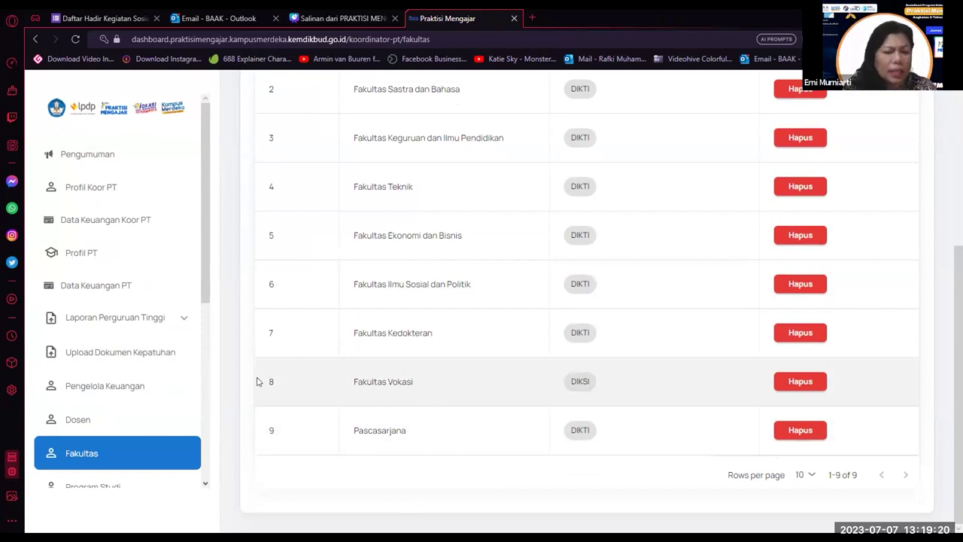
scroll(178, 369, down, 1)
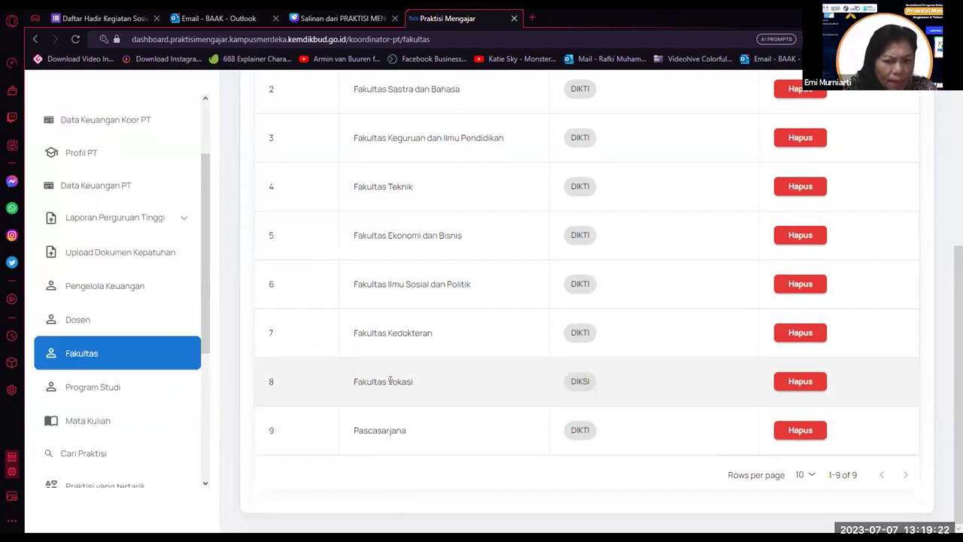
triple_click(390, 381)
click(467, 388)
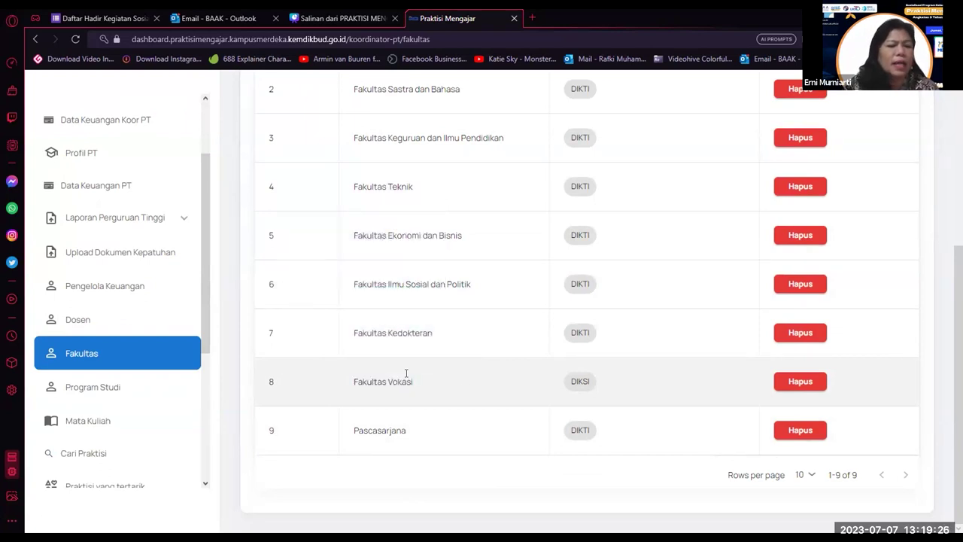
Search the Program Studi list for 'fisio'
click(164, 388)
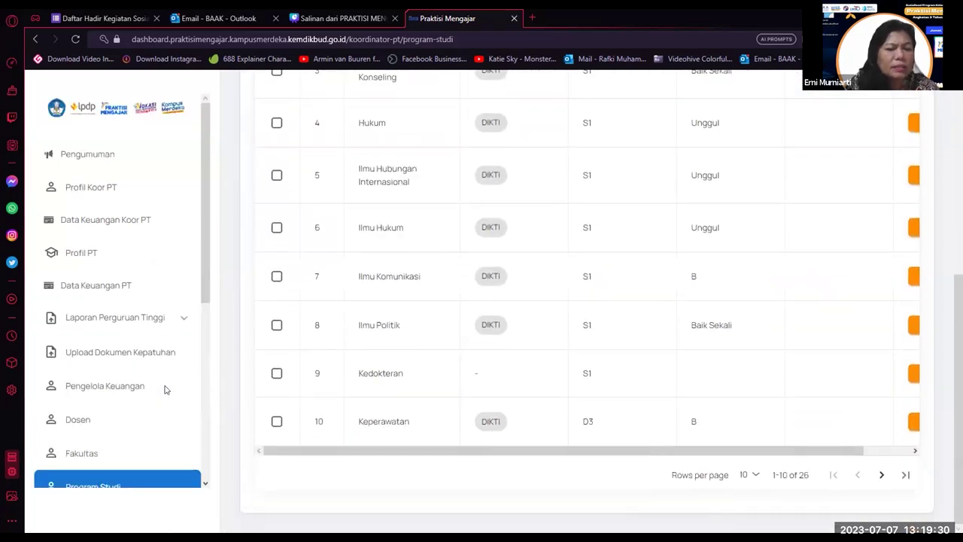
scroll(549, 333, up, 5)
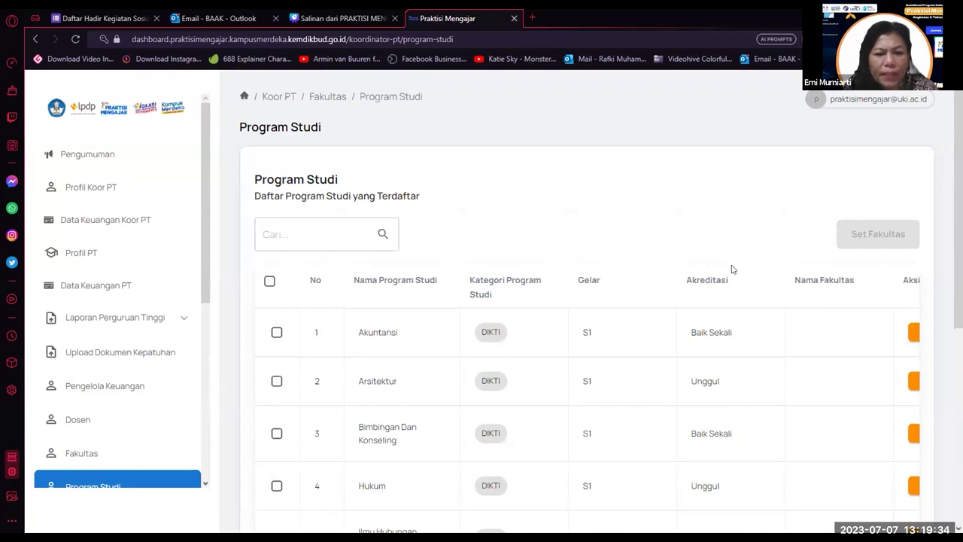
click(364, 241)
text(fisio)
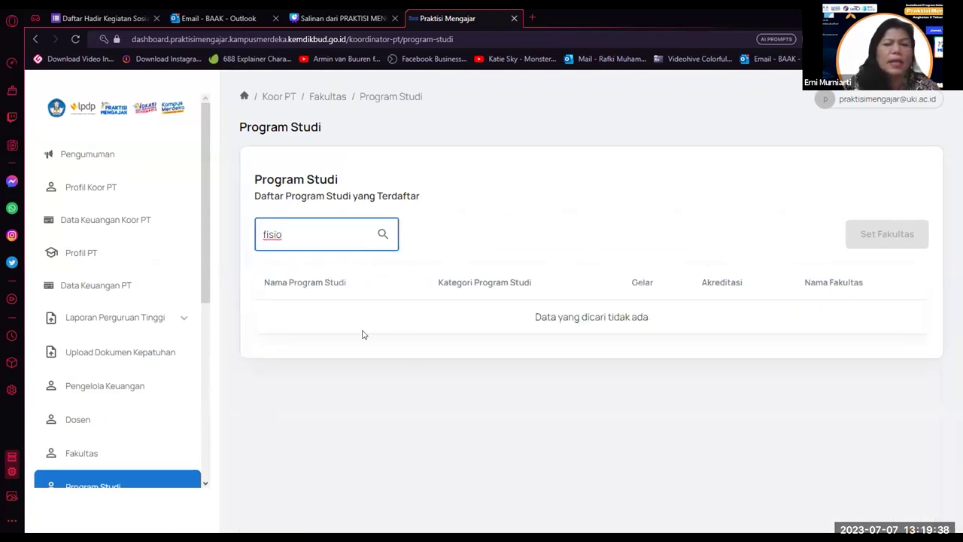
click(358, 354)
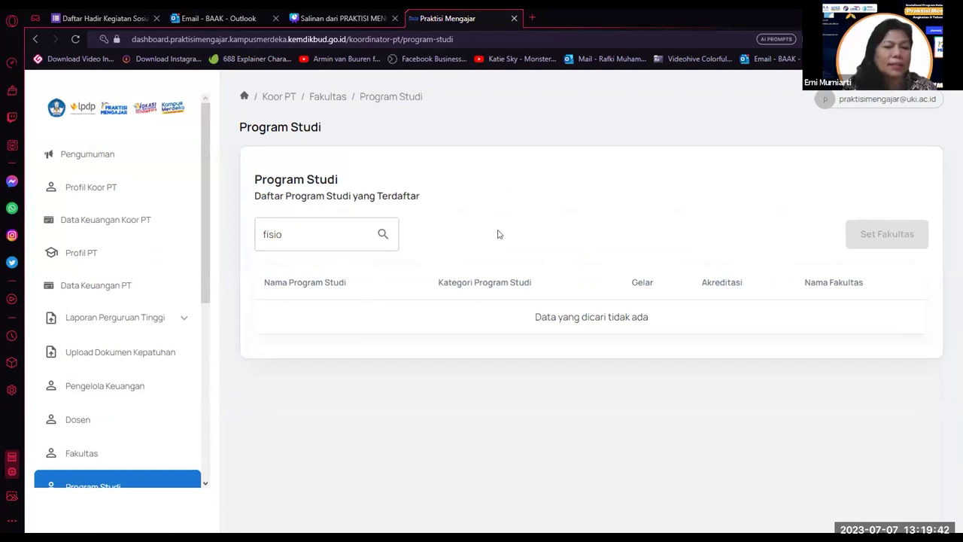
scroll(129, 308, down, 5)
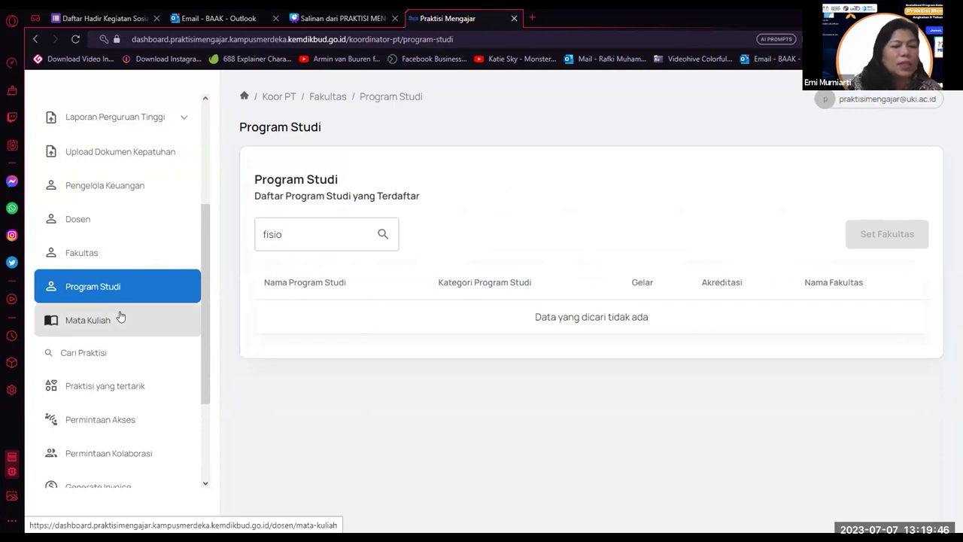
Filter Mata Kuliah to Periode 1, showing 30 published courses
click(120, 319)
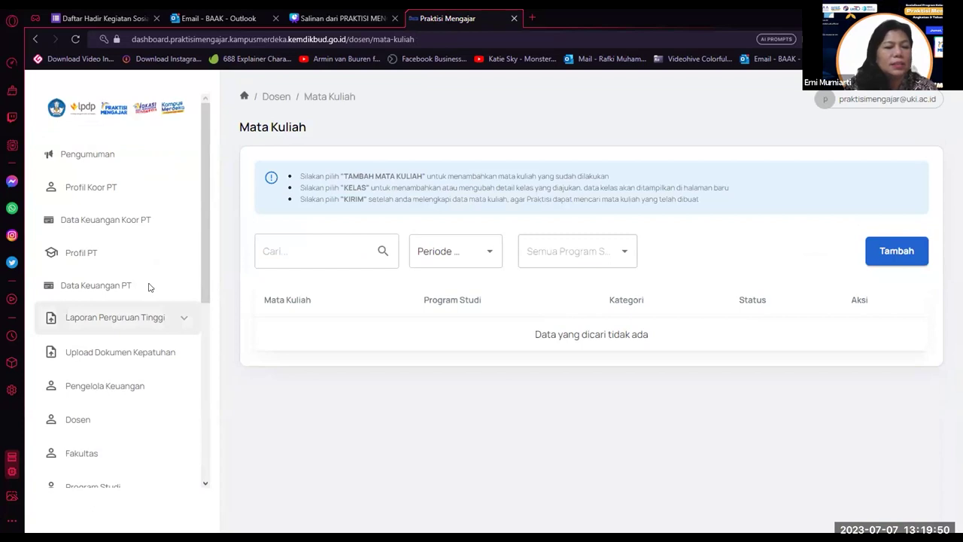
scroll(148, 286, down, 4)
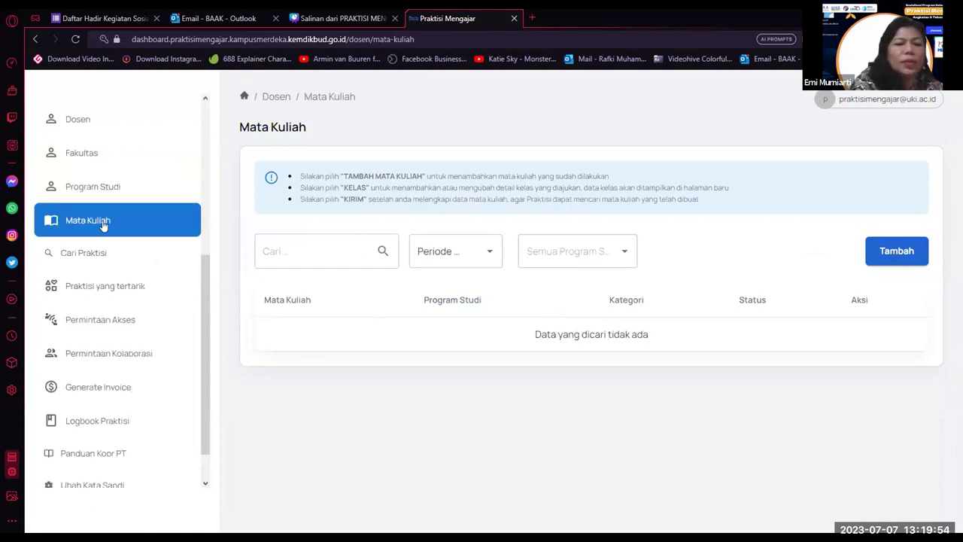
click(452, 251)
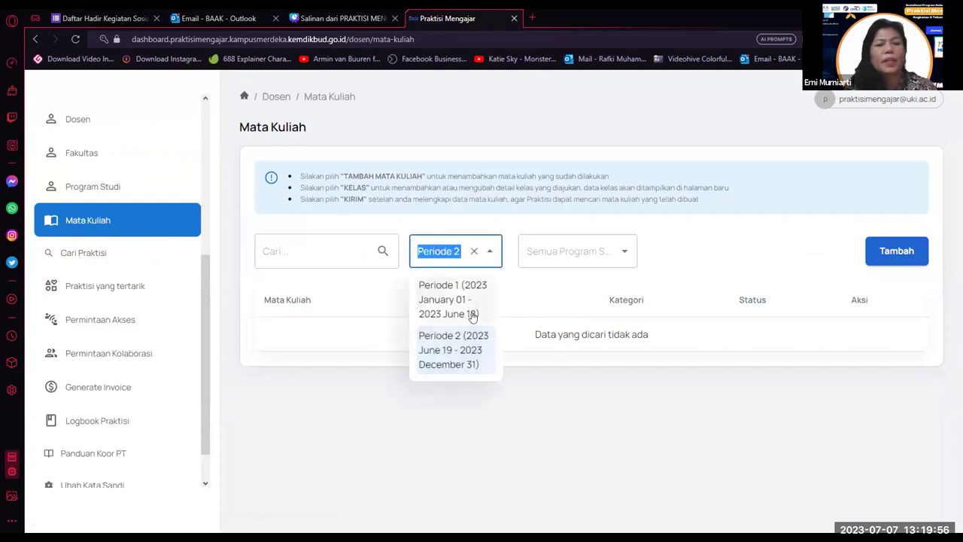
click(448, 314)
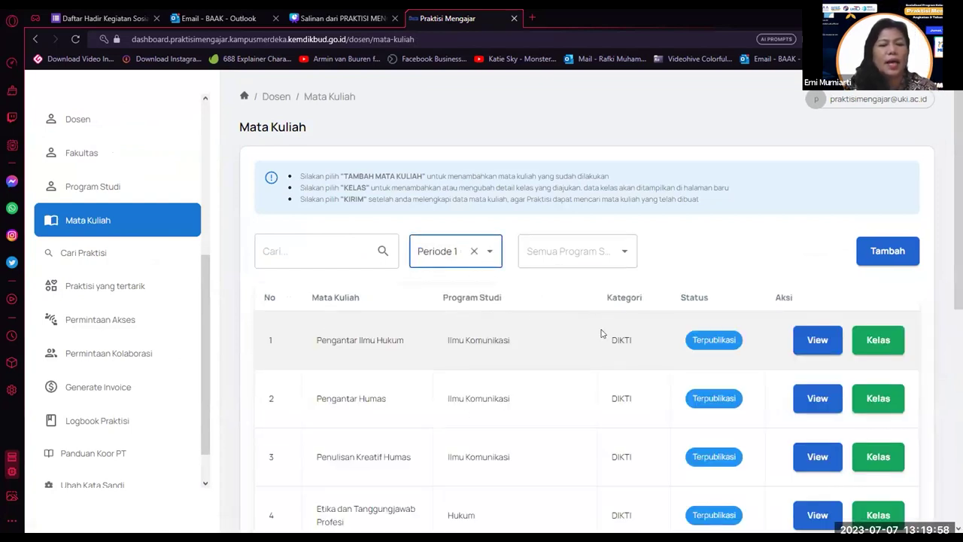
scroll(602, 334, down, 2)
scroll(601, 334, down, 2)
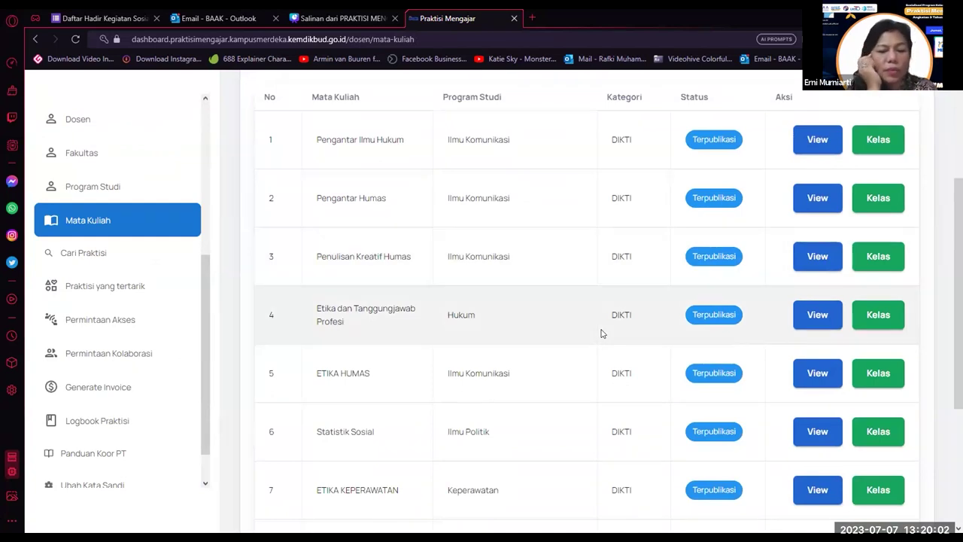
scroll(602, 333, down, 3)
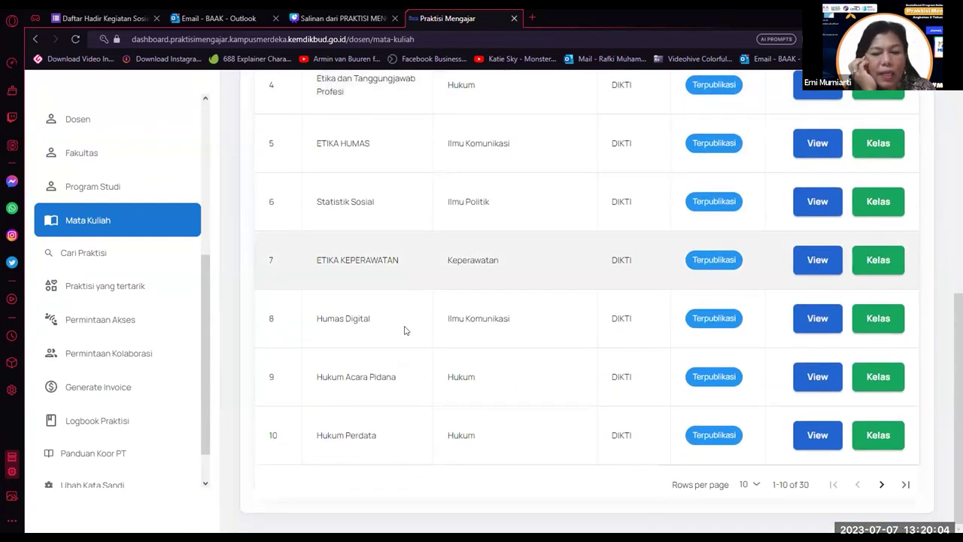
double_click(819, 487)
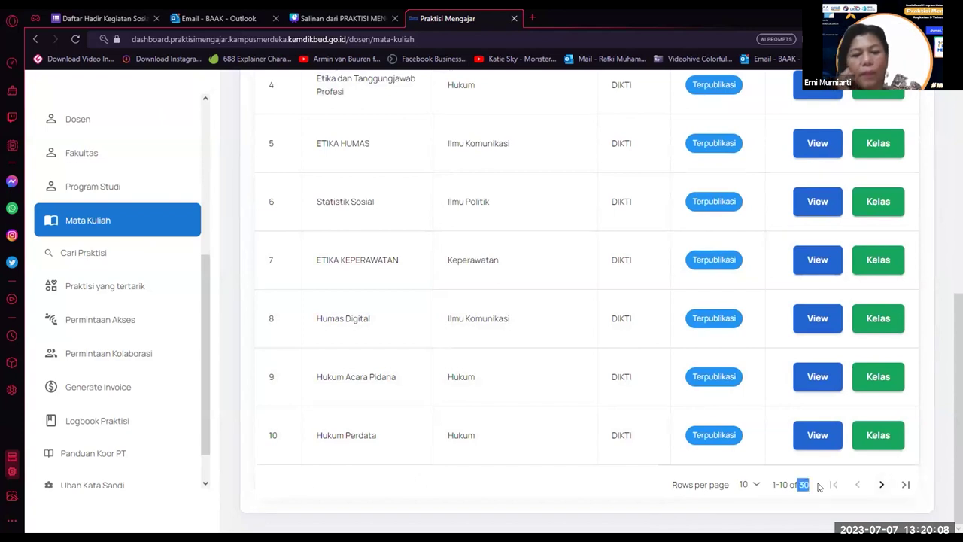
click(661, 466)
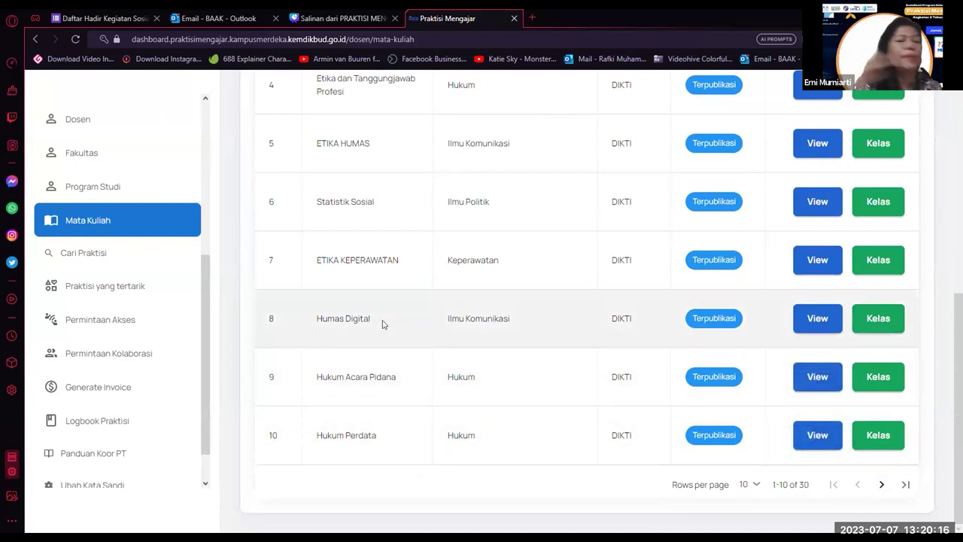
Open Cari Praktisi and highlight the total of 10566 practitioners
click(123, 259)
scroll(564, 286, down, 2)
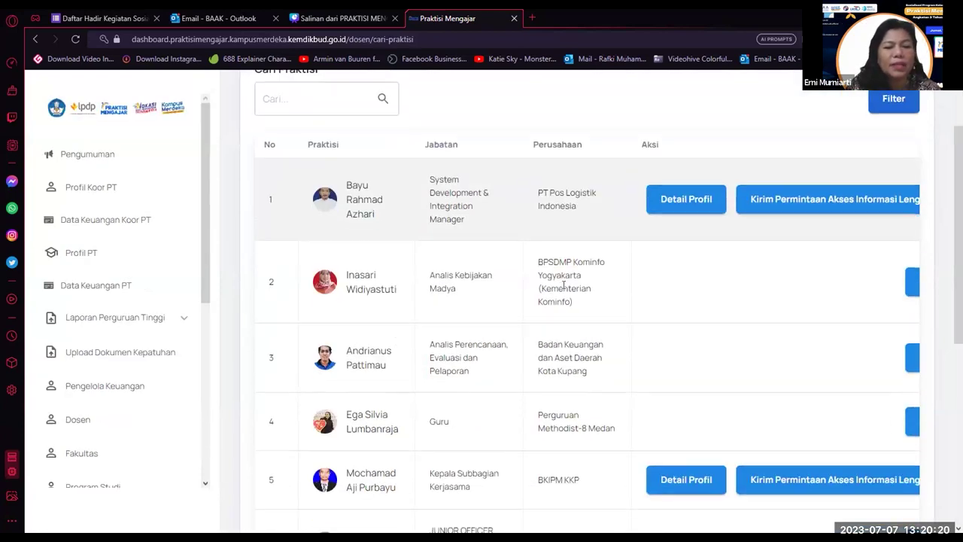
scroll(564, 286, down, 5)
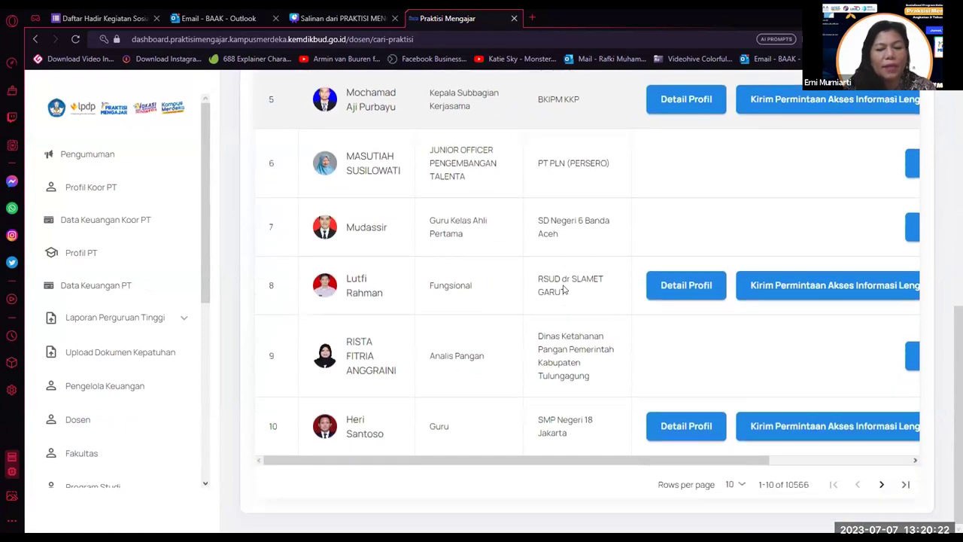
drag(789, 484, 817, 483)
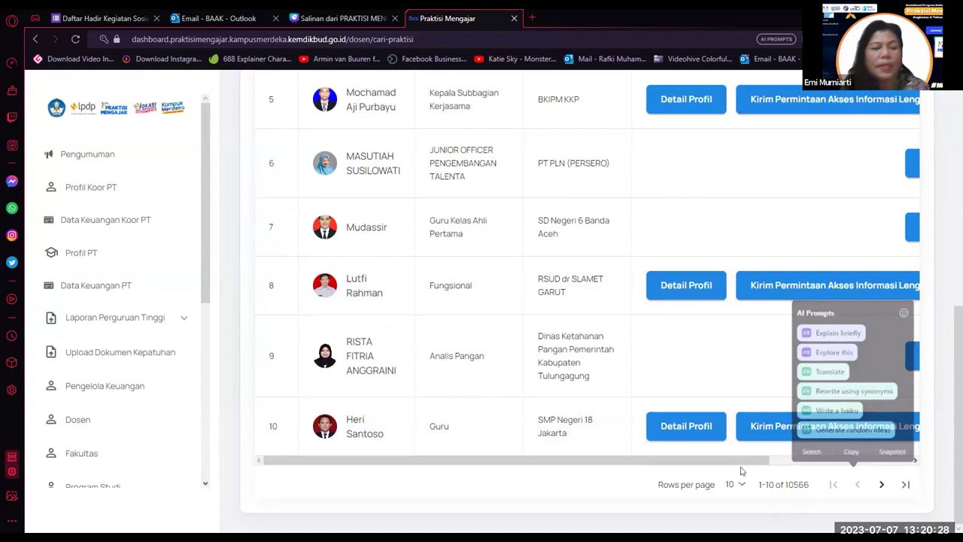
double_click(786, 484)
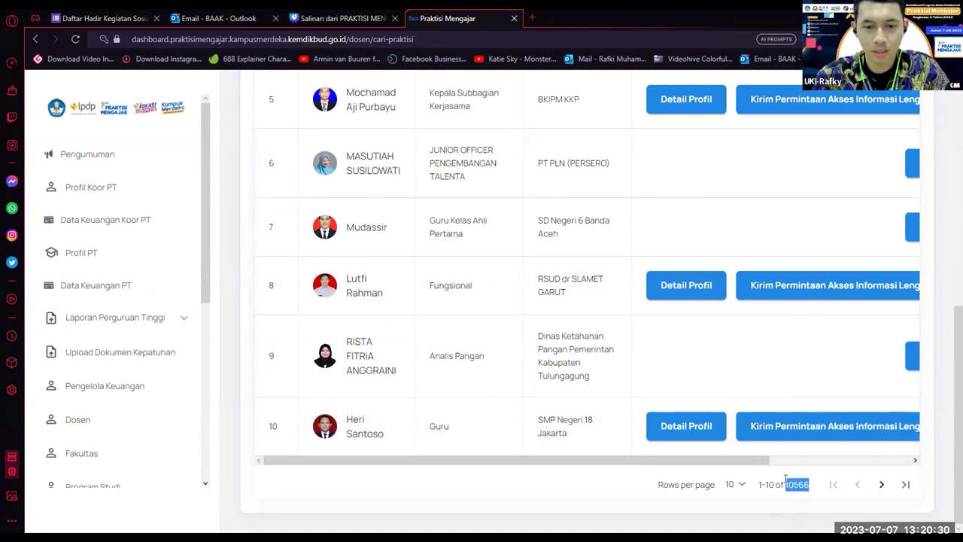
click(406, 486)
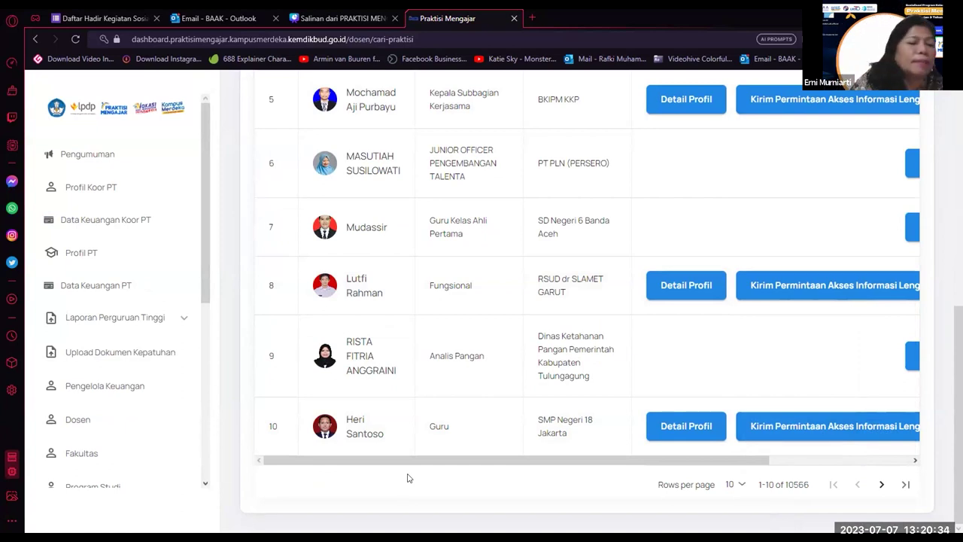
Expand the Laporan Perguruan Tinggi section in the sidebar
scroll(149, 301, down, 1)
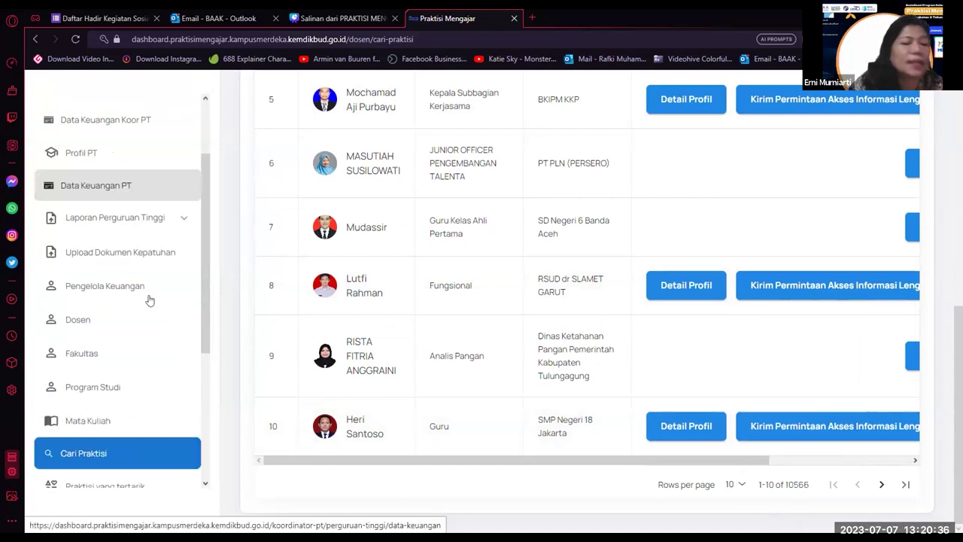
click(135, 235)
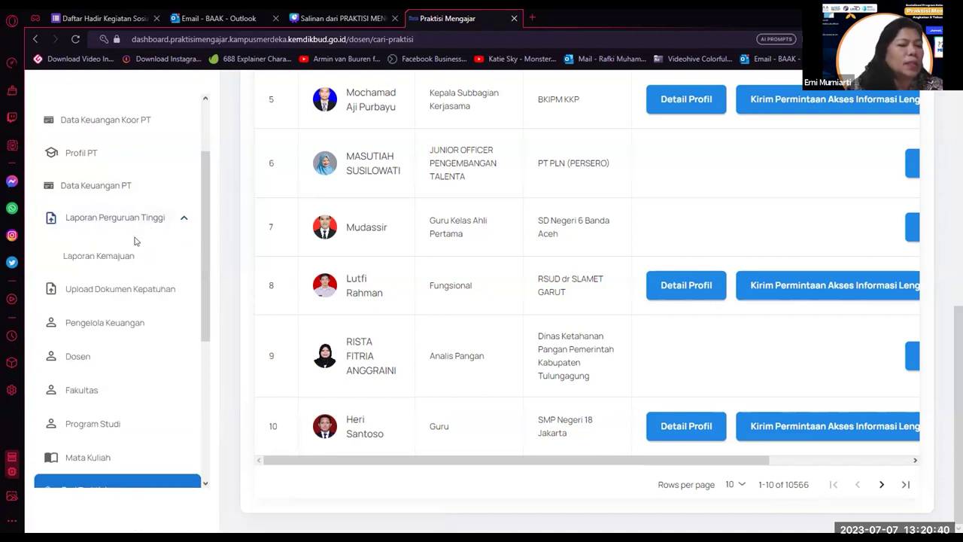
drag(125, 257, 134, 261)
click(270, 339)
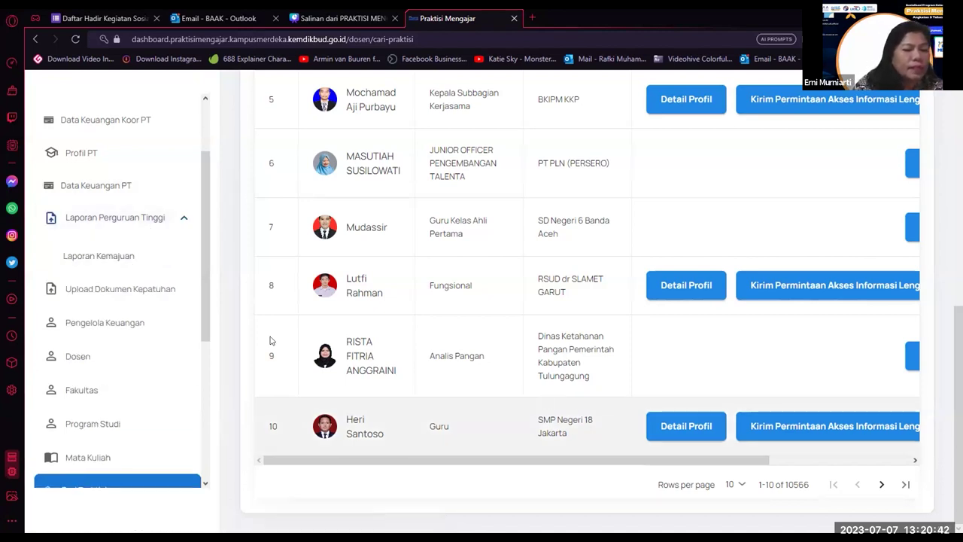
scroll(120, 335, down, 1)
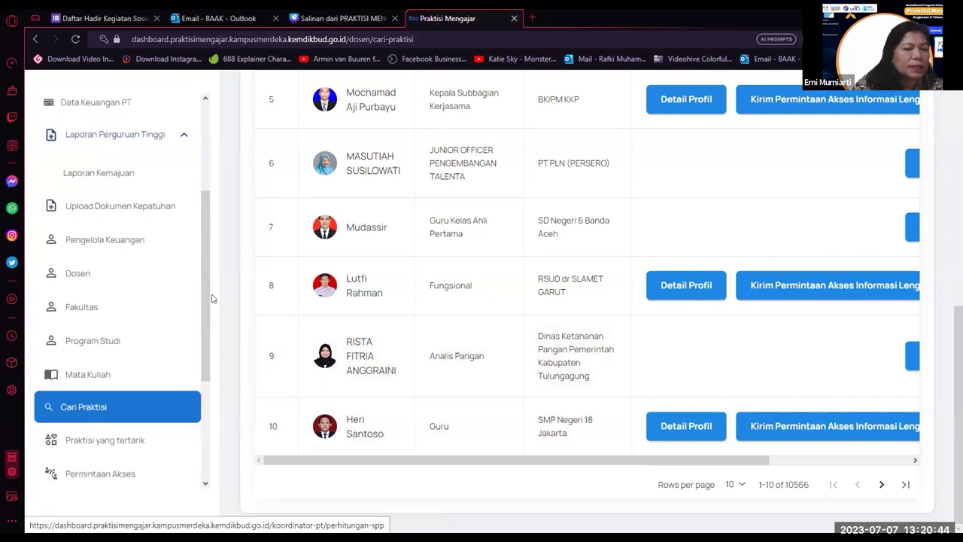
drag(209, 301, 203, 399)
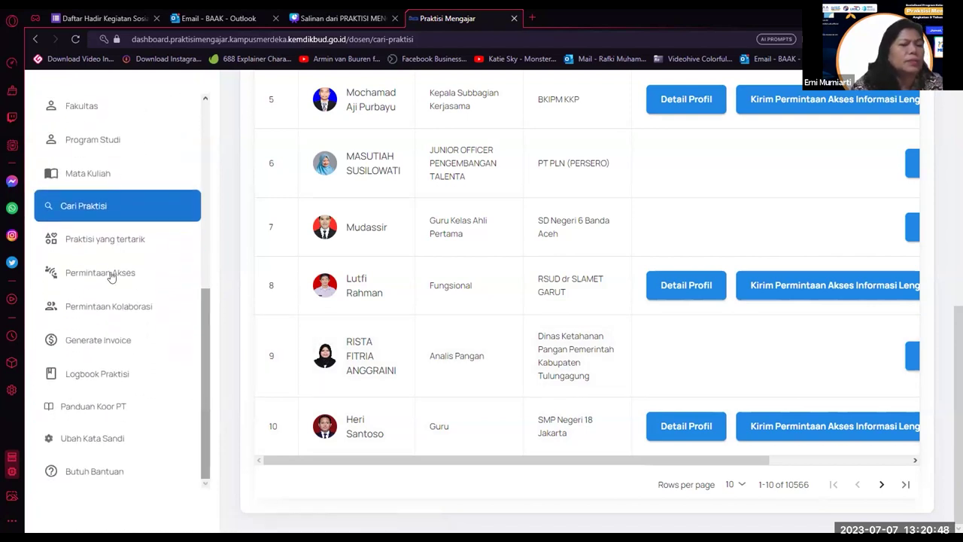
click(105, 366)
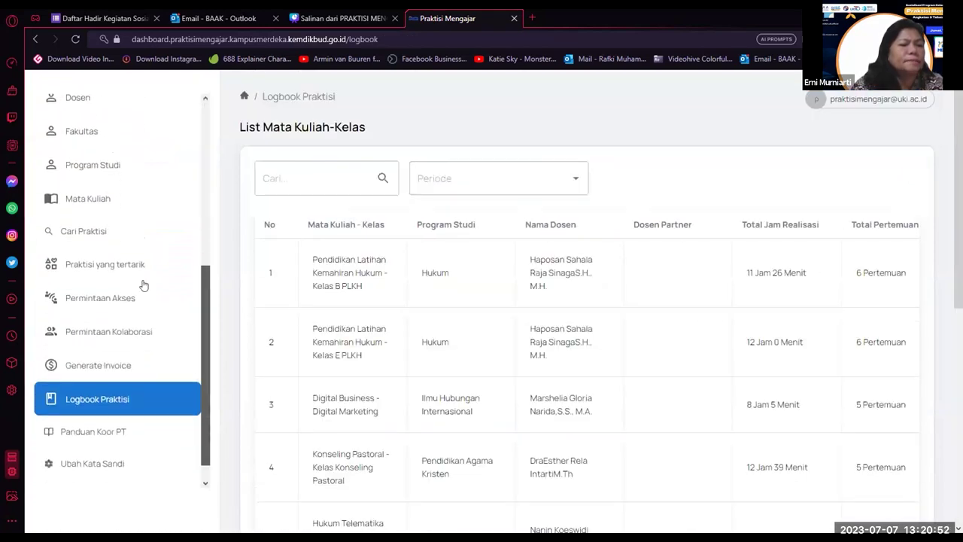
click(142, 278)
scroll(707, 369, down, 6)
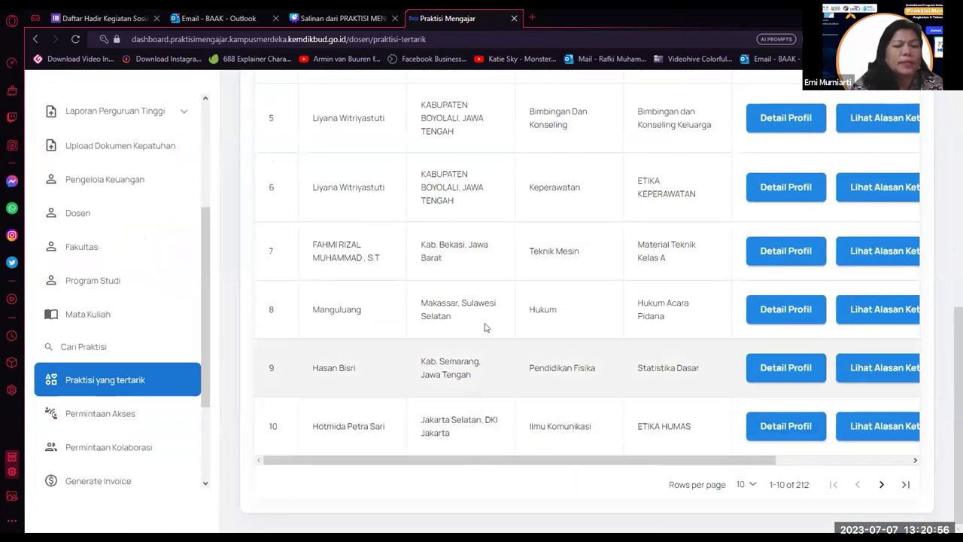
drag(794, 482, 809, 485)
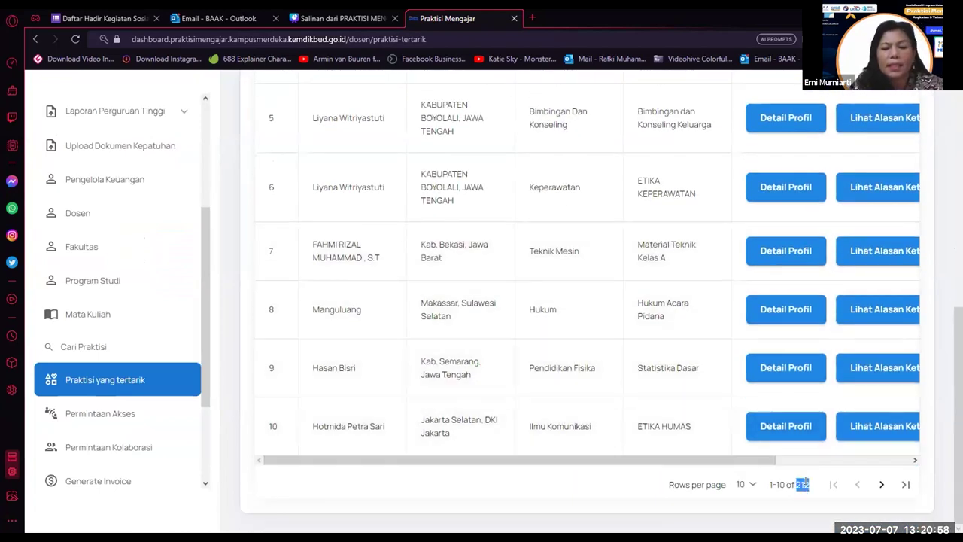
click(805, 480)
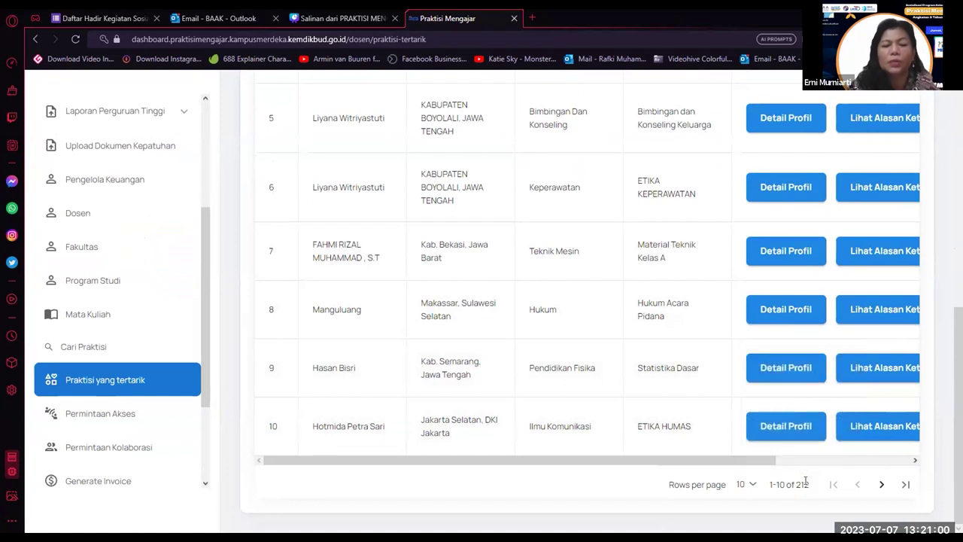
double_click(804, 482)
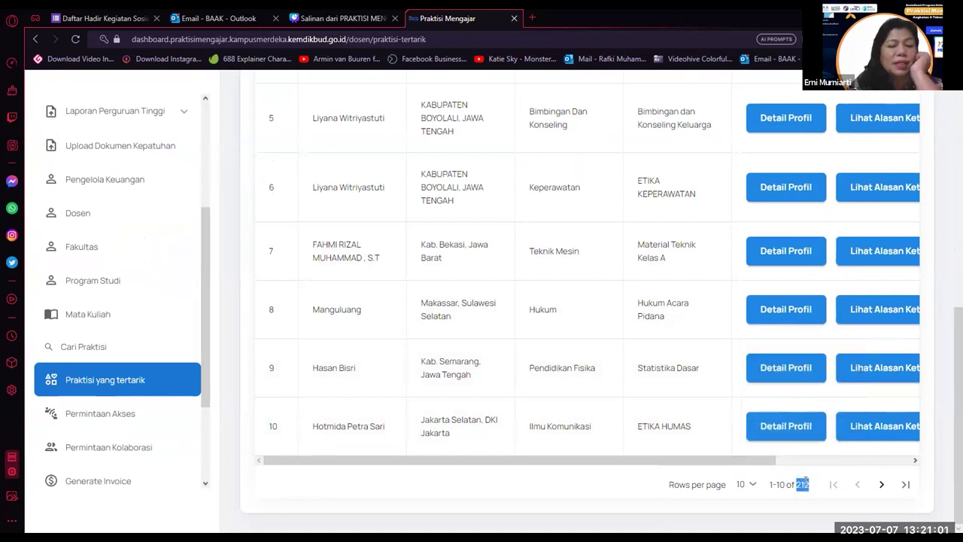
click(484, 477)
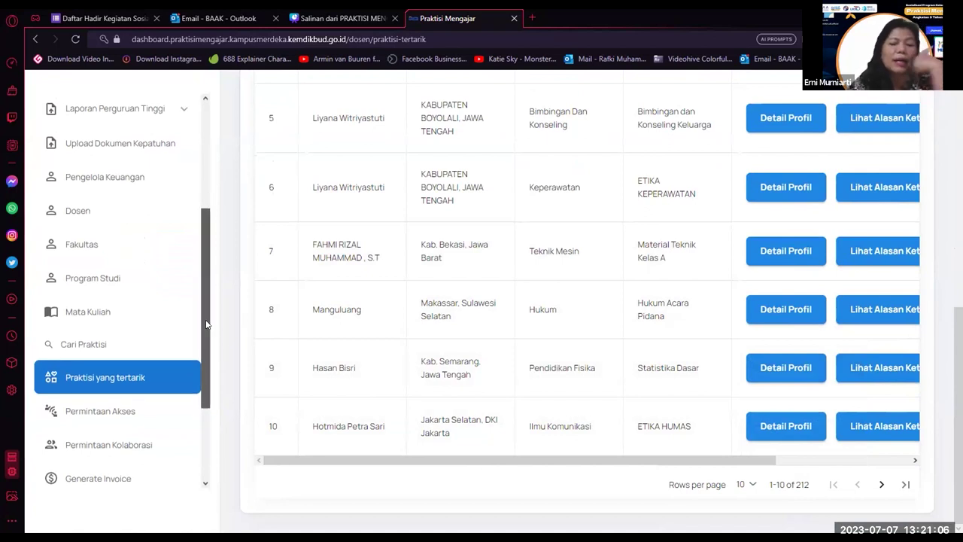
drag(206, 322, 207, 397)
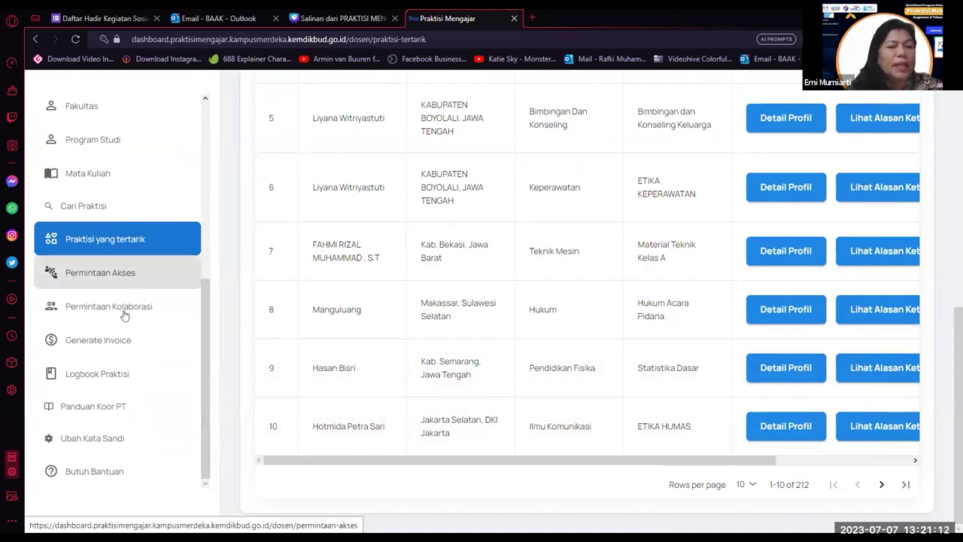
Check Permintaan Akses and the empty Permintaan Kolaborasi page, then go to Logbook Praktisi
click(118, 284)
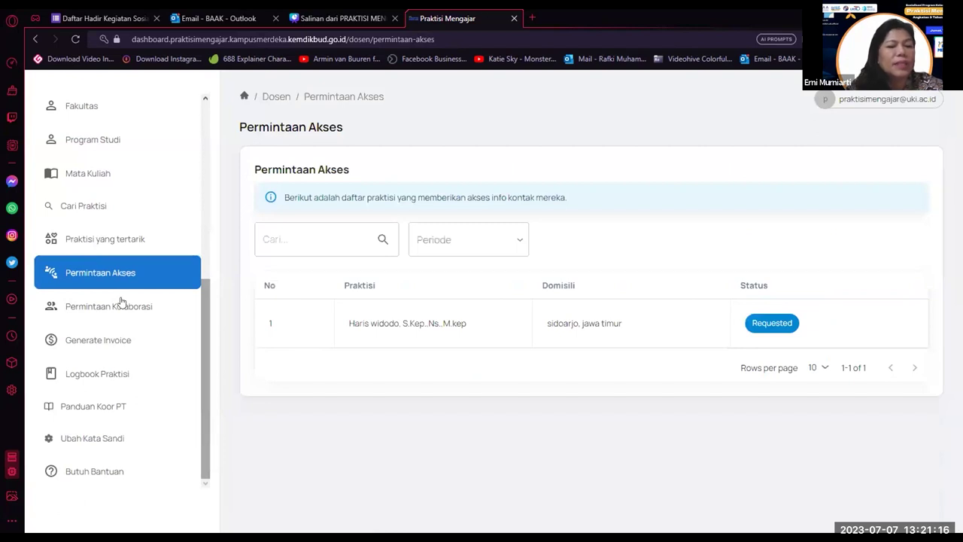
click(120, 305)
drag(205, 297, 203, 466)
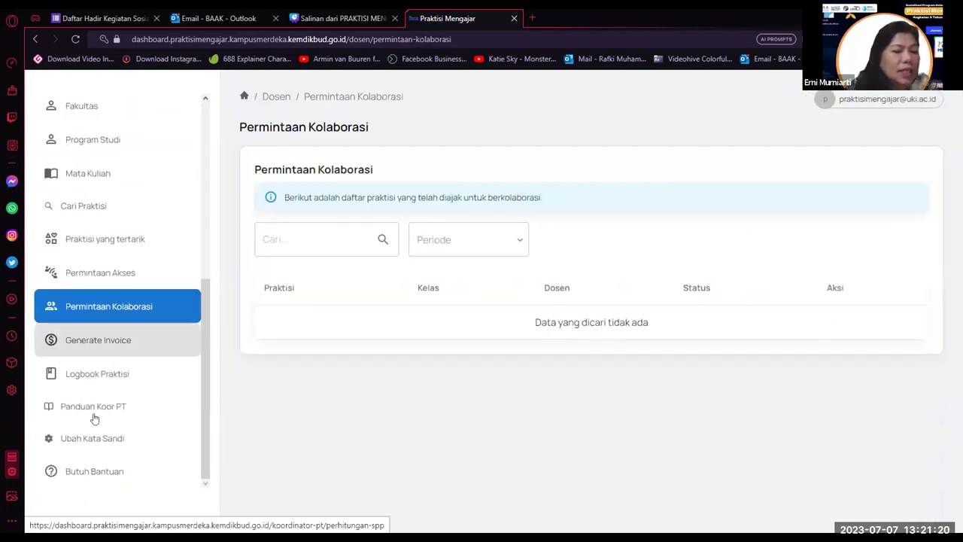
click(120, 382)
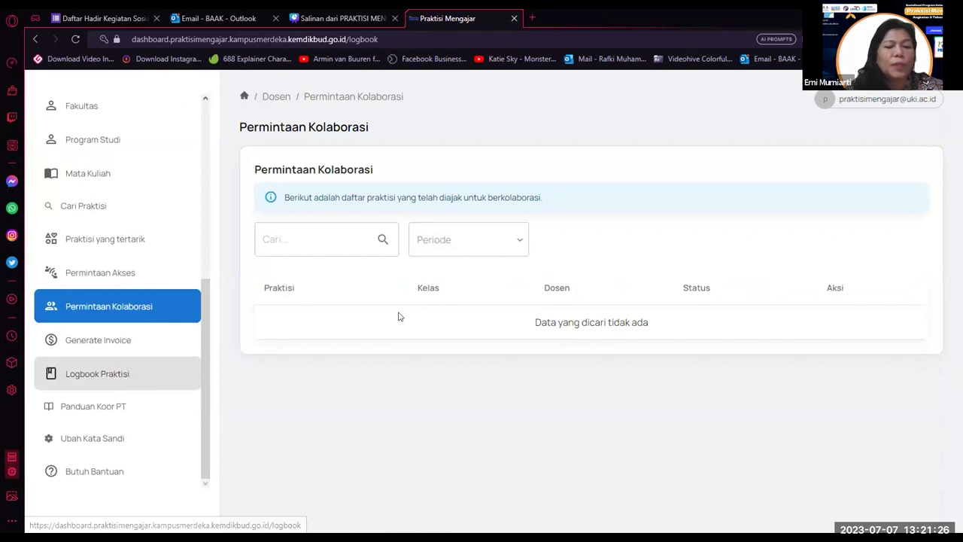
Filter the logbook course list to Periode 1 and scroll the table right
scroll(636, 305, down, 1)
scroll(635, 305, down, 1)
scroll(636, 302, up, 2)
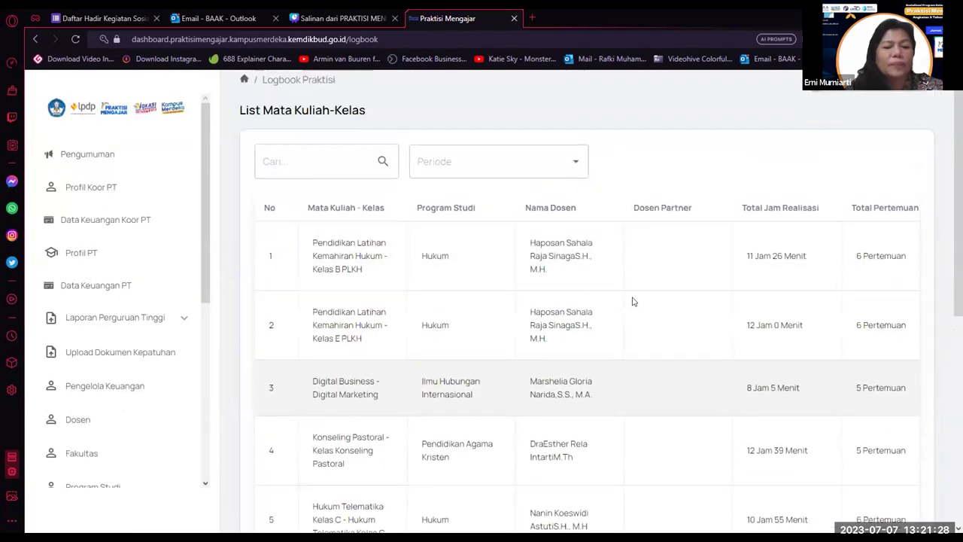
click(572, 181)
click(536, 220)
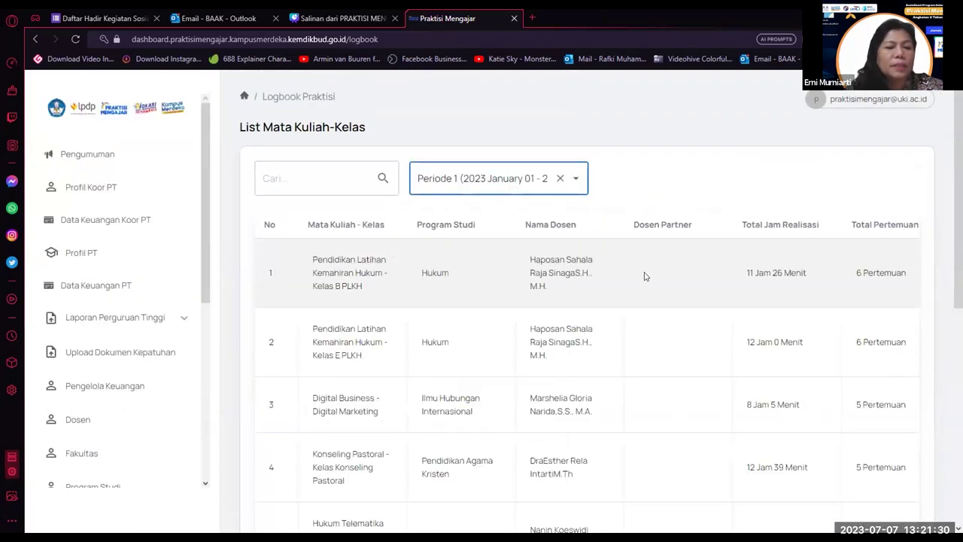
scroll(644, 276, down, 2)
scroll(644, 276, down, 3)
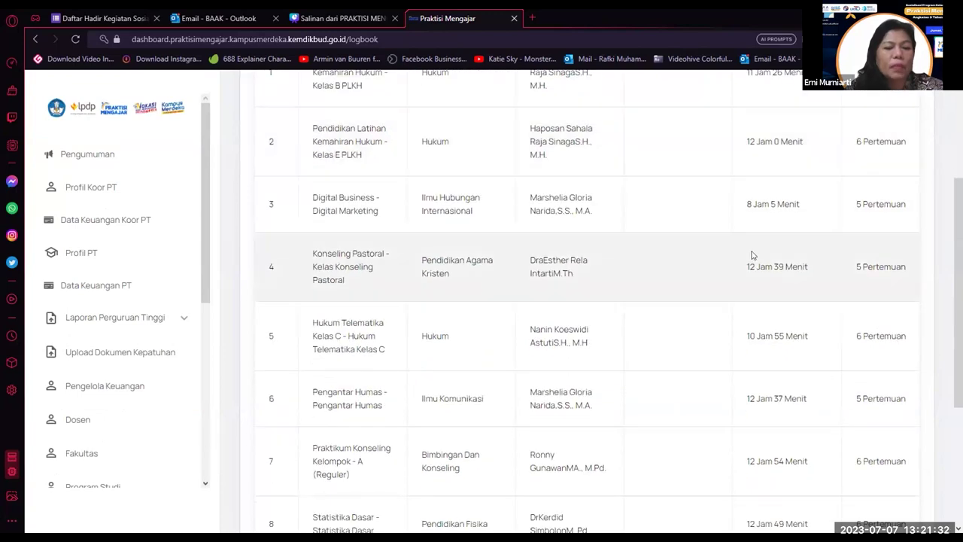
double_click(798, 260)
scroll(782, 324, down, 3)
drag(671, 456, 922, 452)
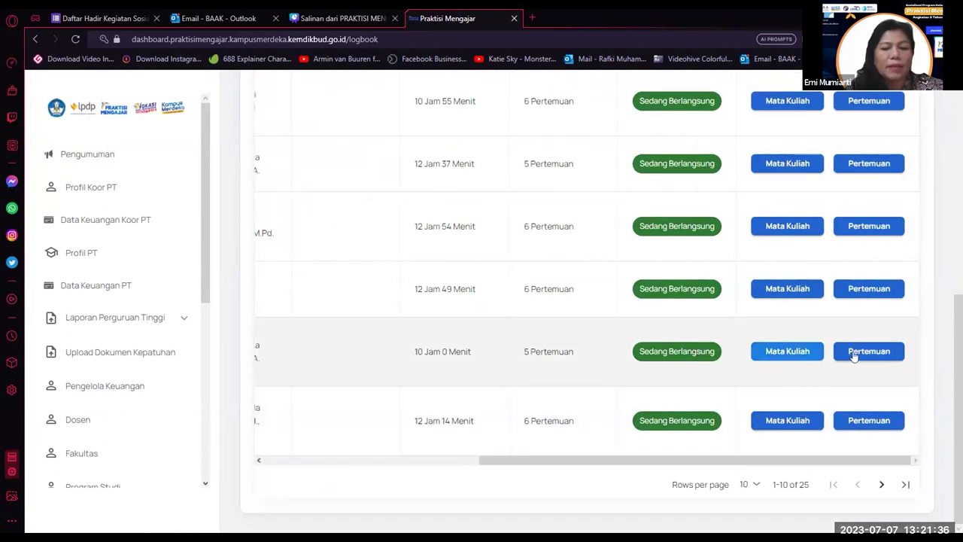
Open the last class's Pertemuan list with its approved logbook entries
click(869, 419)
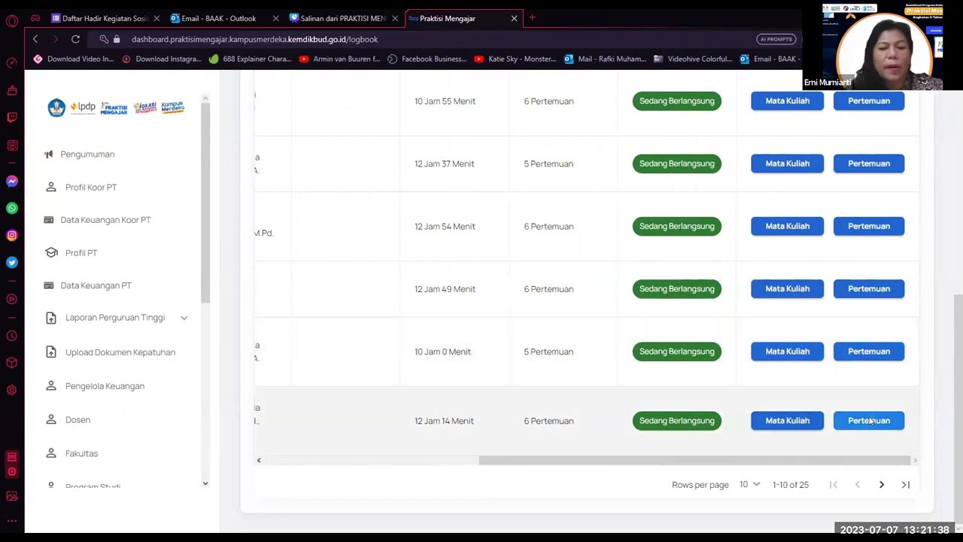
scroll(689, 305, down, 3)
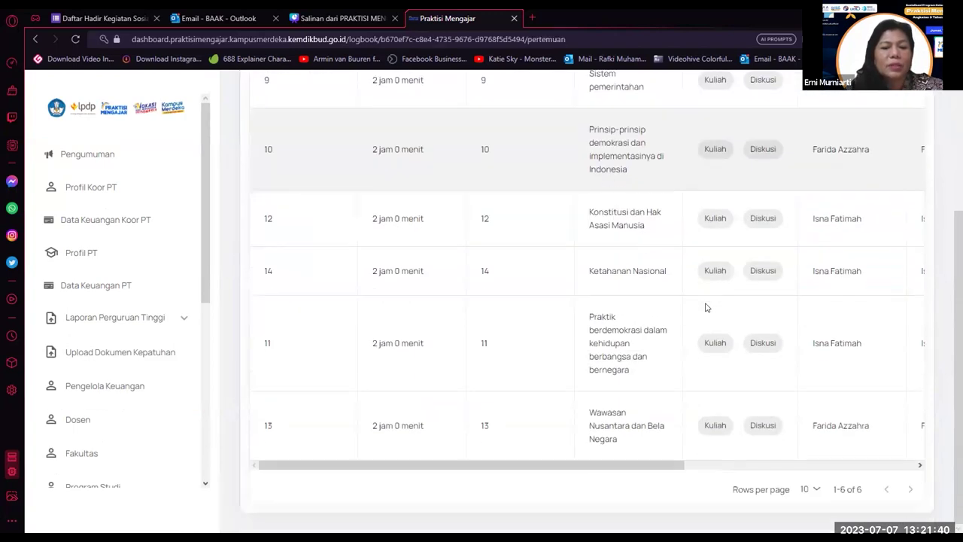
drag(579, 467, 851, 461)
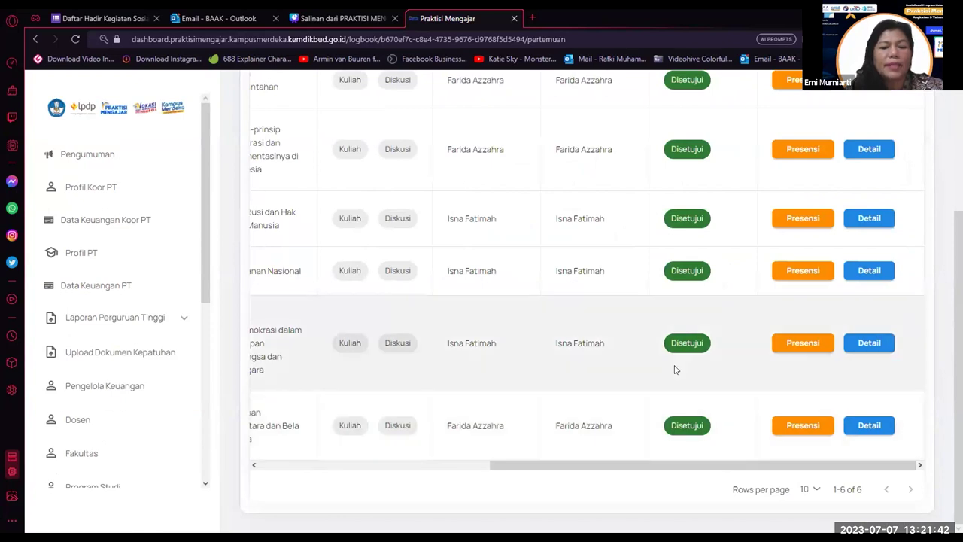
scroll(672, 368, up, 3)
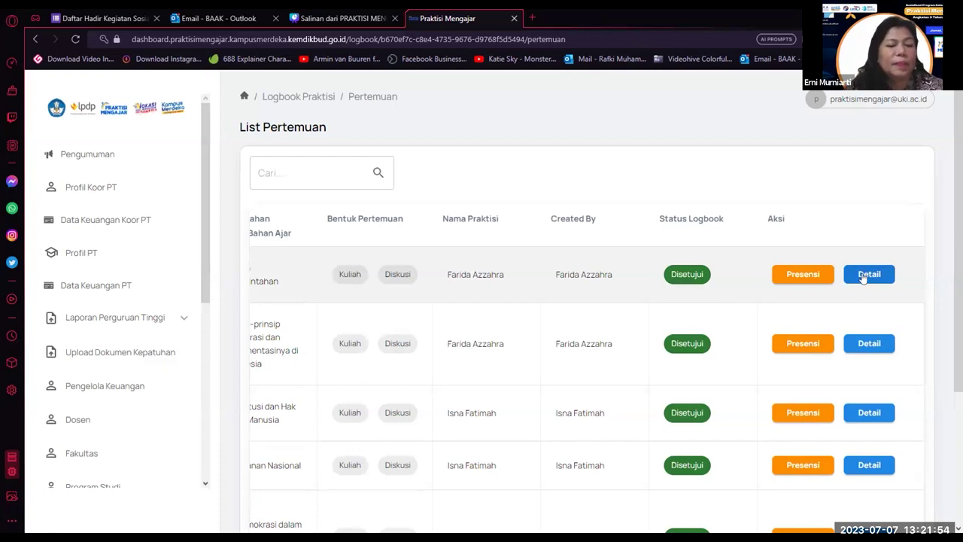
scroll(222, 260, down, 5)
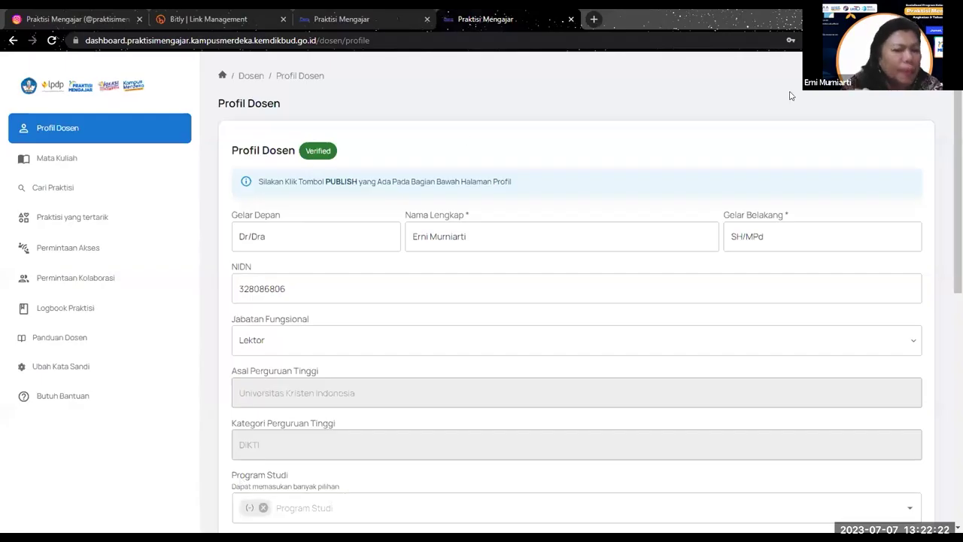
Check the account menu without logging out, then scroll the profile to Dokumen Pengangkatan Jabatan Akademik
click(925, 75)
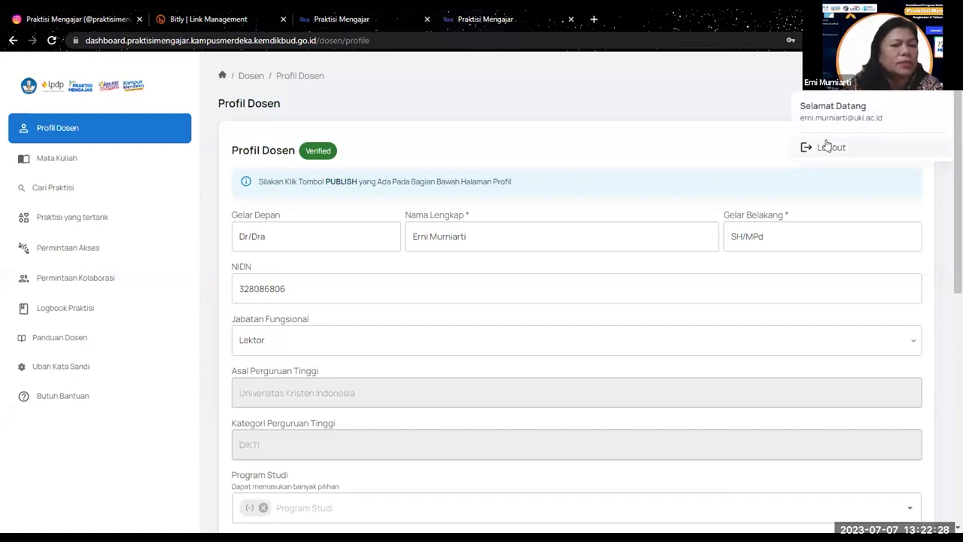
click(561, 100)
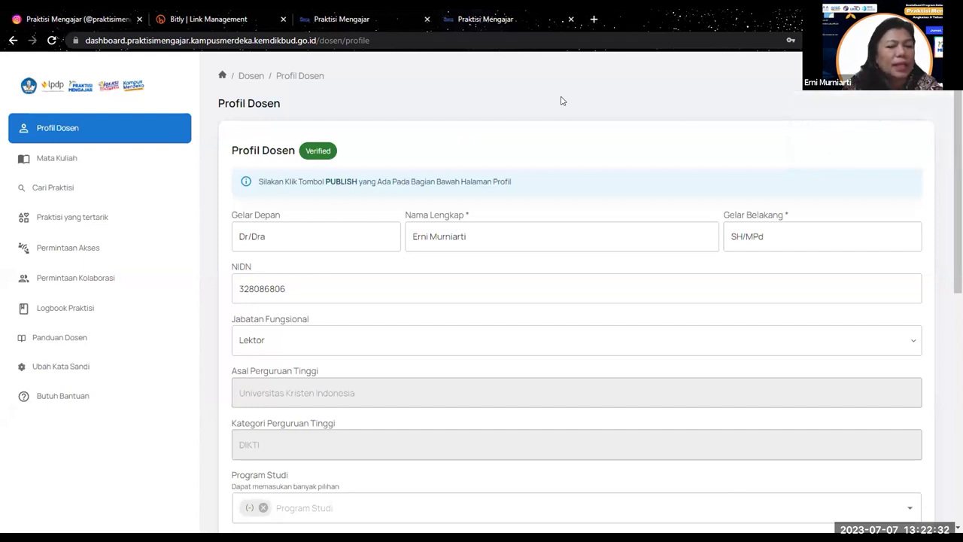
scroll(637, 99, down, 3)
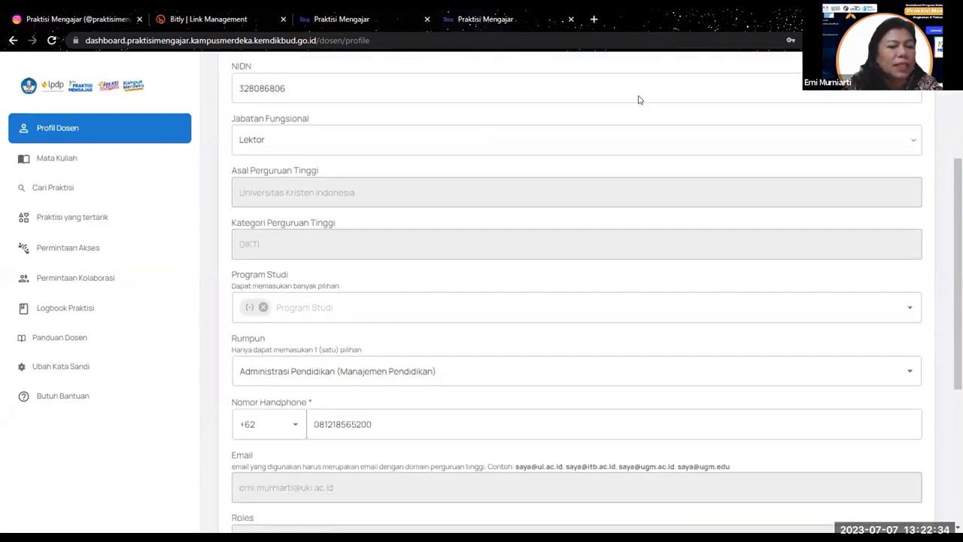
scroll(639, 100, down, 2)
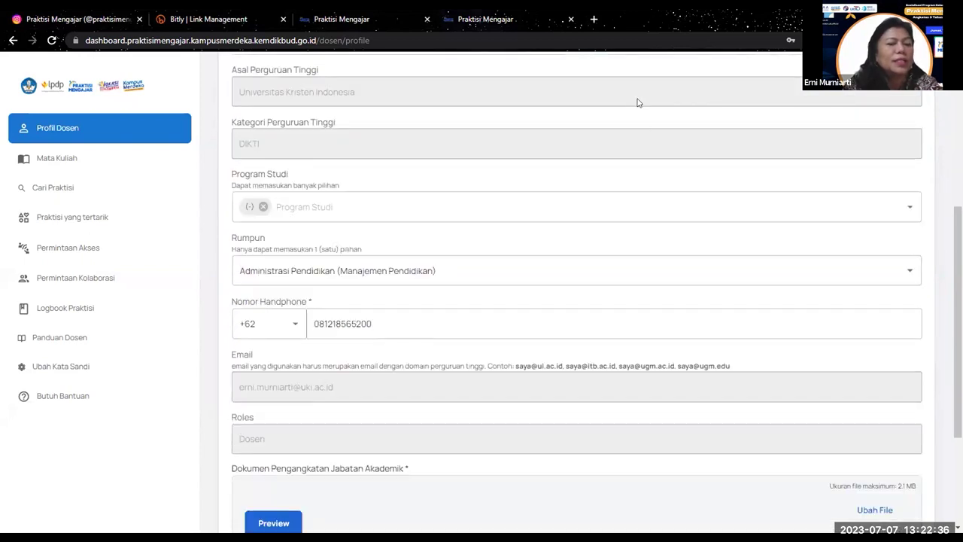
scroll(581, 172, down, 2)
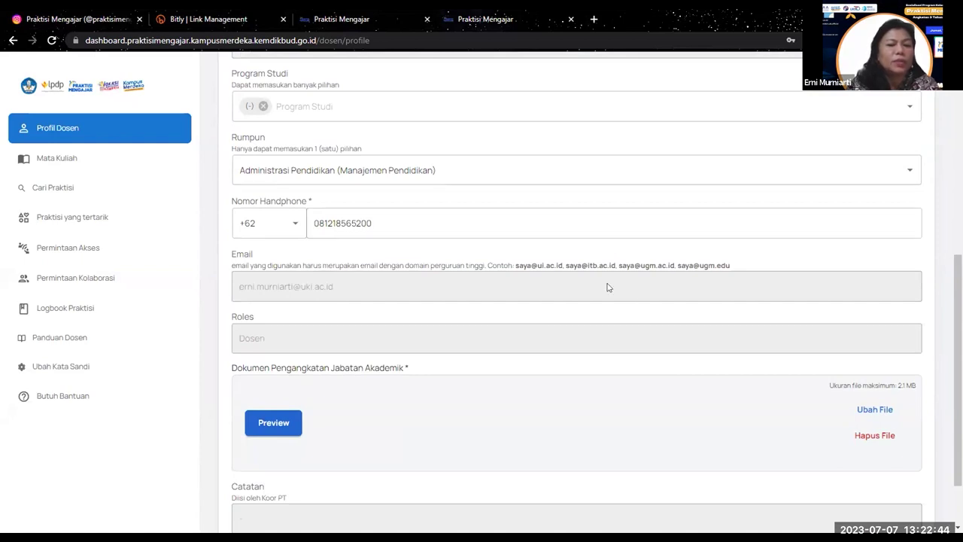
scroll(608, 287, down, 1)
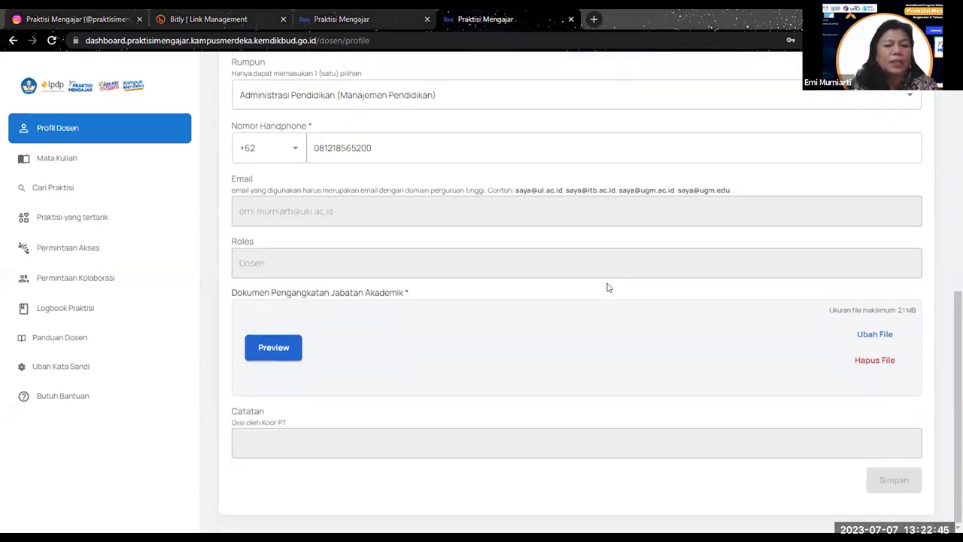
Preview the academic appointment decree PDF down to the signature, then close it
click(271, 349)
scroll(543, 267, down, 3)
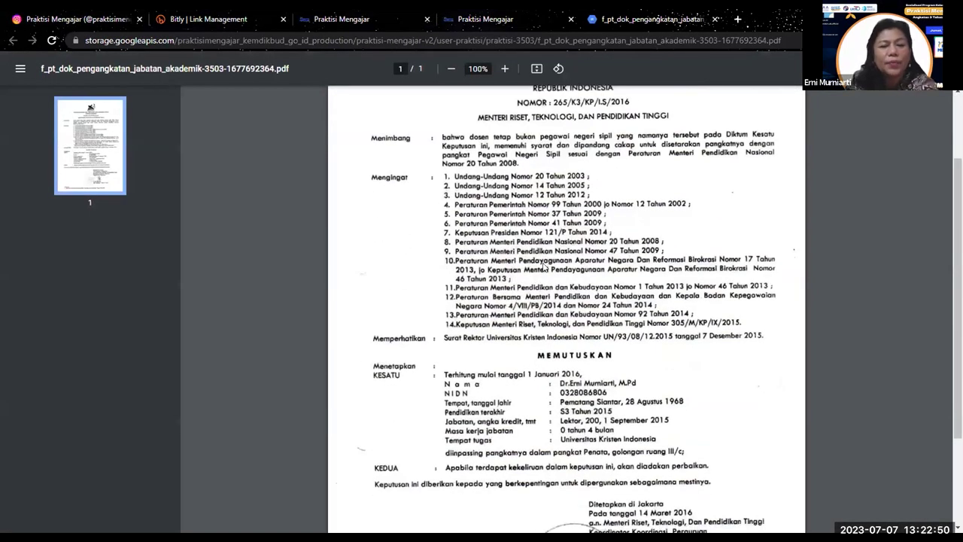
scroll(543, 267, down, 3)
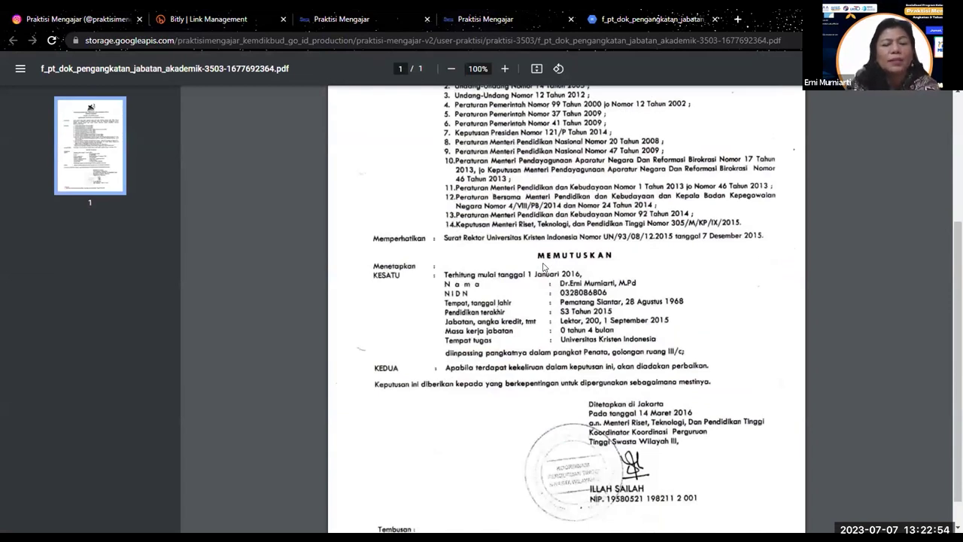
scroll(543, 268, down, 1)
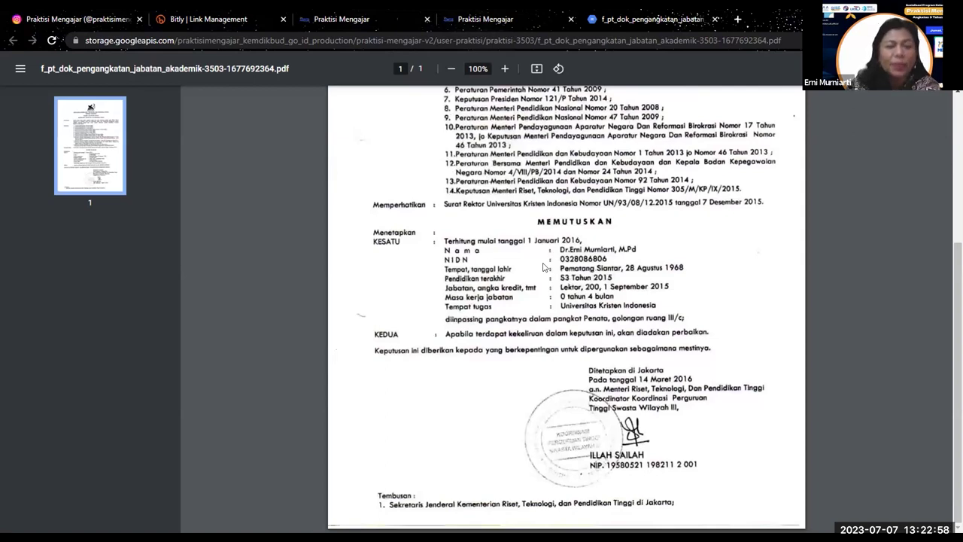
scroll(543, 267, up, 6)
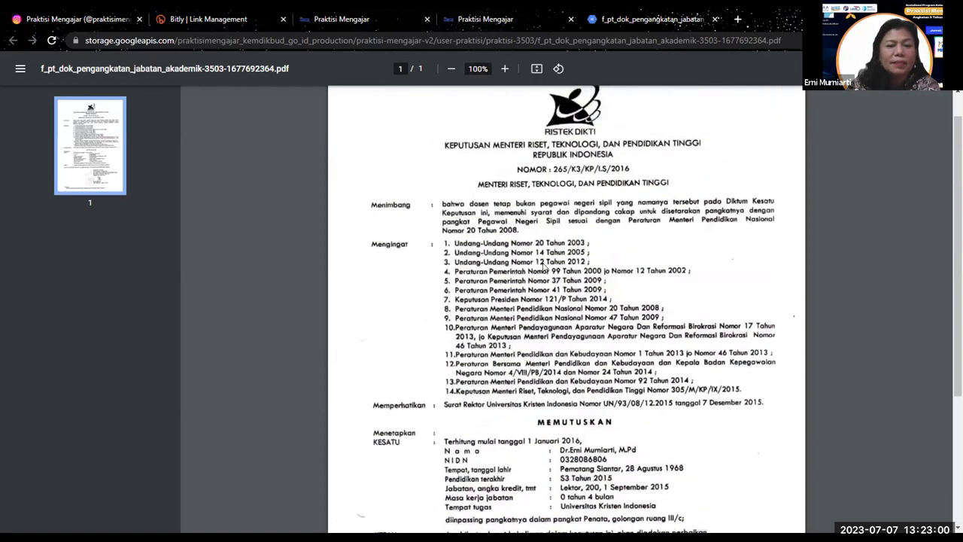
click(715, 20)
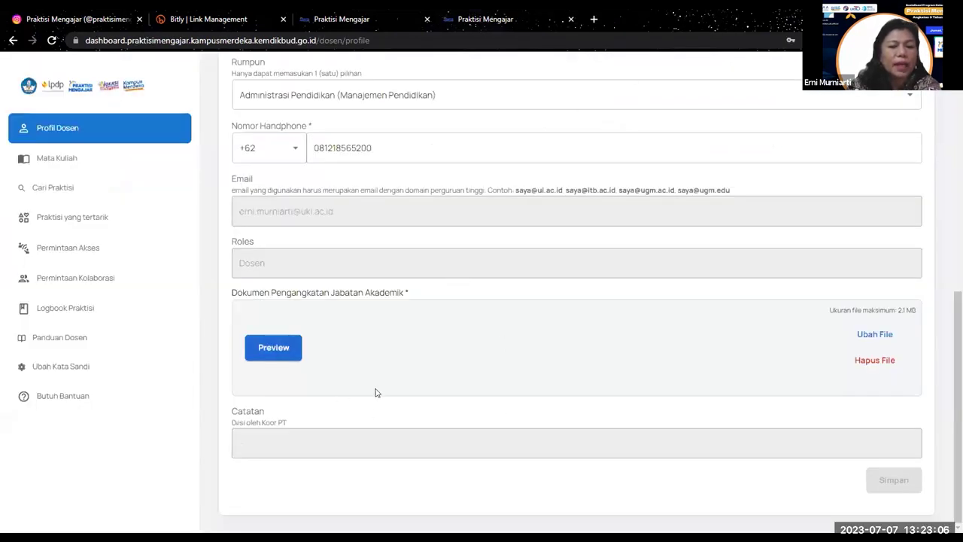
Review the verified lecturer profile (Dr/Dra, SH/MPd, Lektor) and focus the Nama Lengkap field
scroll(377, 392, up, 5)
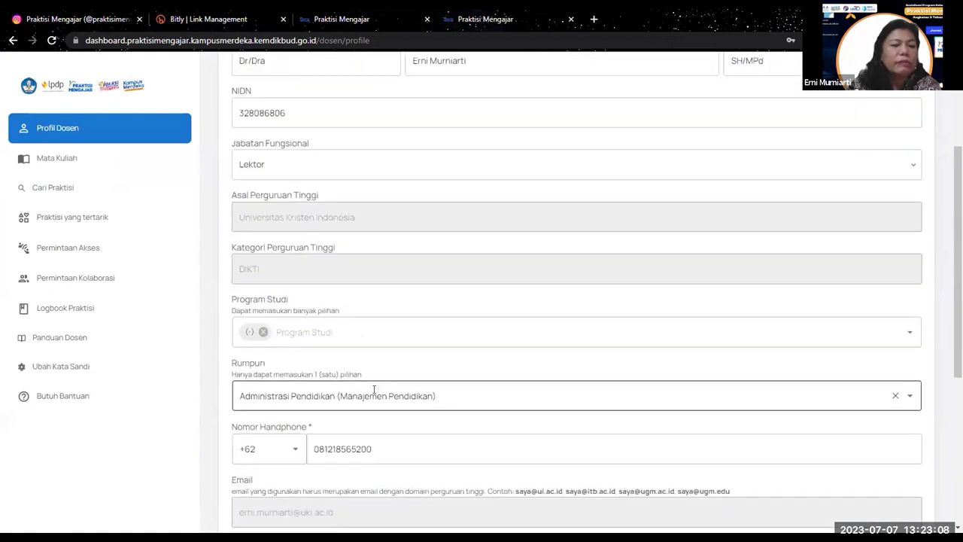
scroll(374, 389, up, 3)
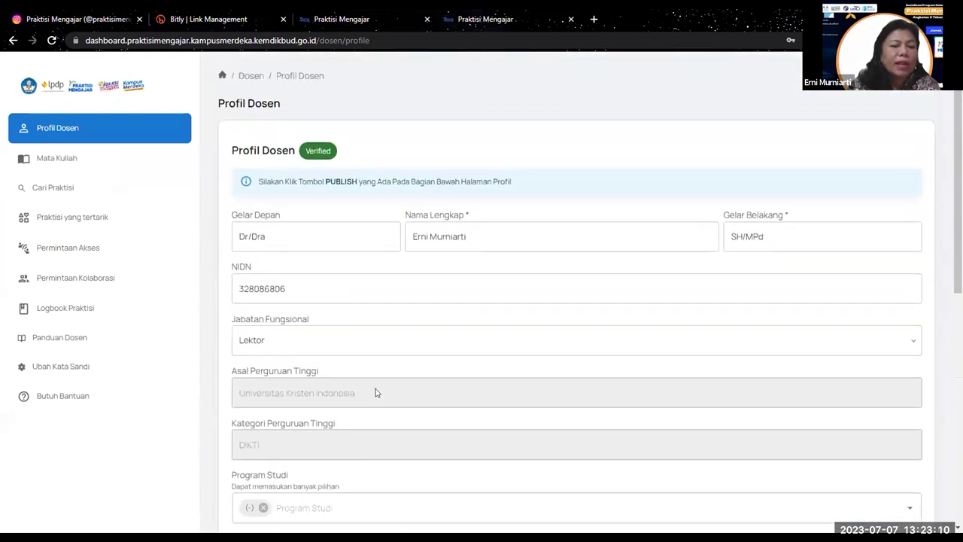
scroll(376, 392, down, 8)
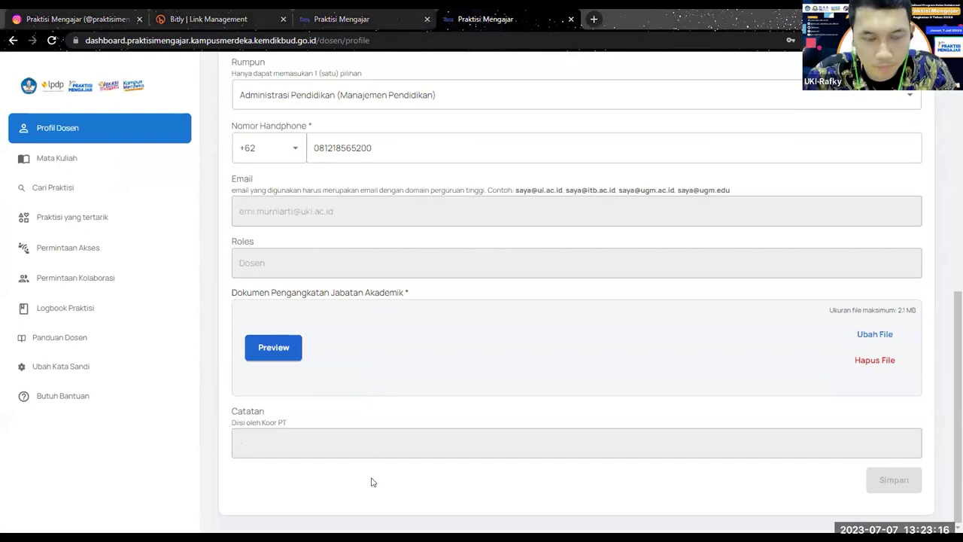
scroll(447, 319, up, 8)
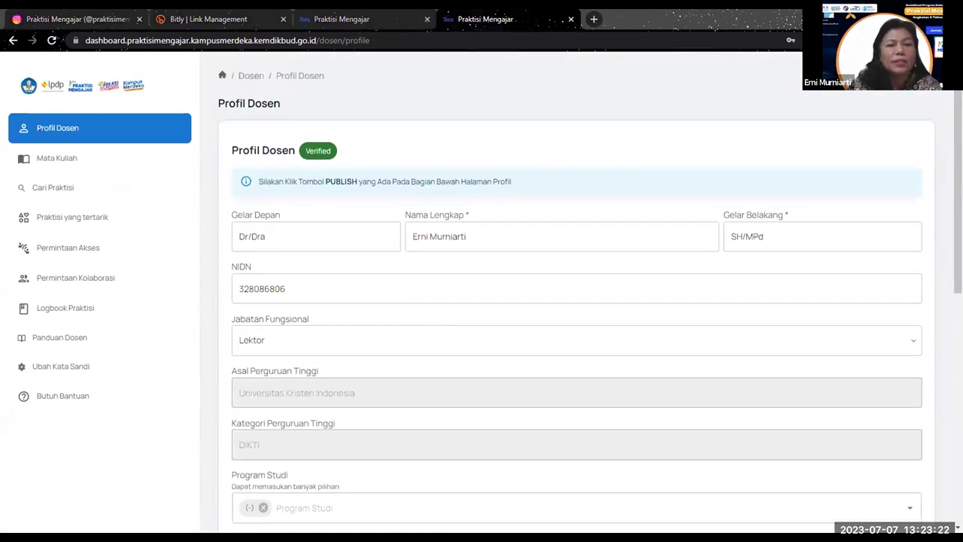
click(486, 210)
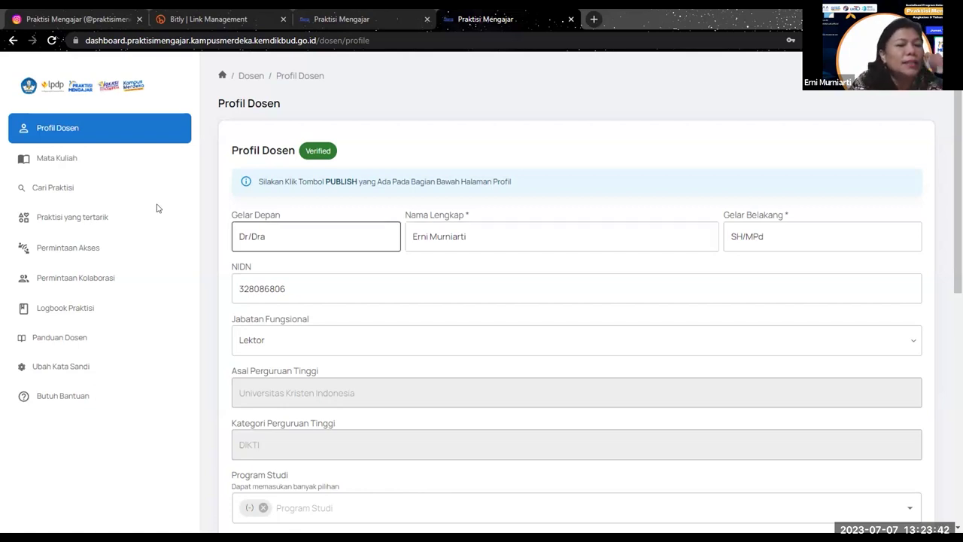
Open the Mata Kuliah course list and try a test search, then clear it
click(56, 158)
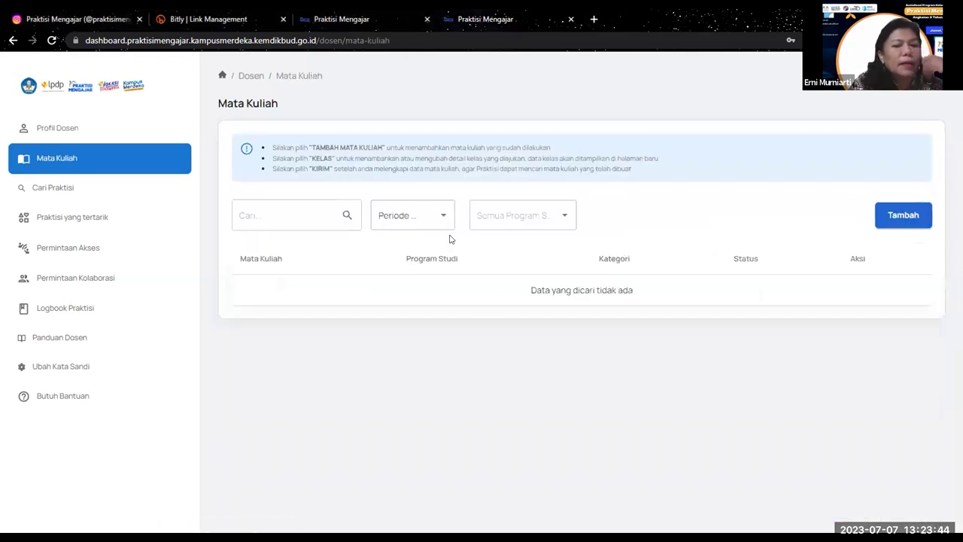
scroll(544, 279, down, 2)
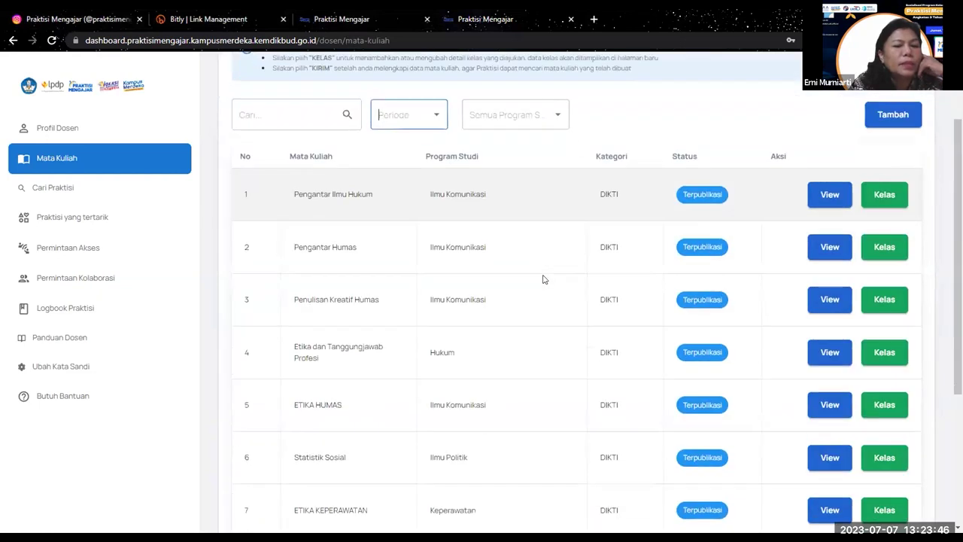
click(297, 124)
text(erni)
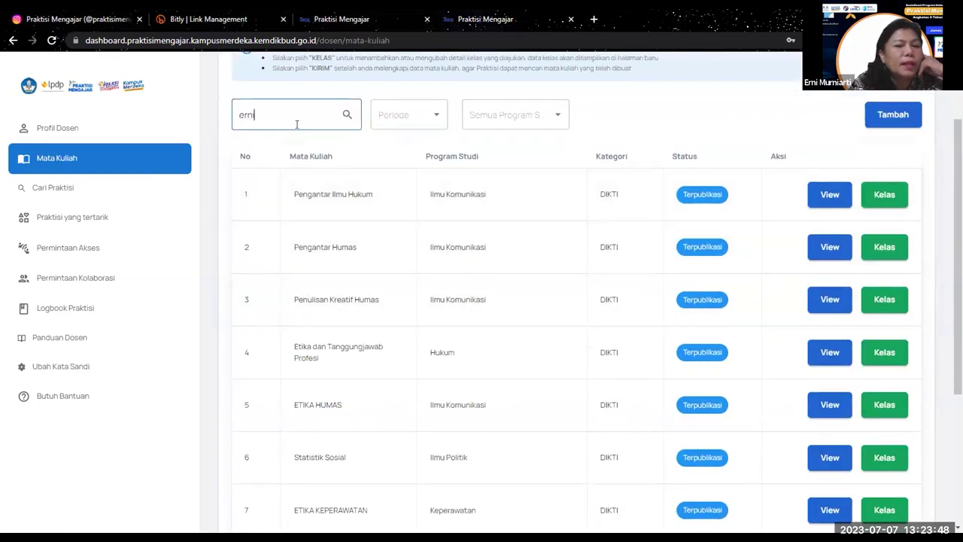
key(BackSpace)
key(BackSpace)
key(BackSpace)
key(BackSpace)
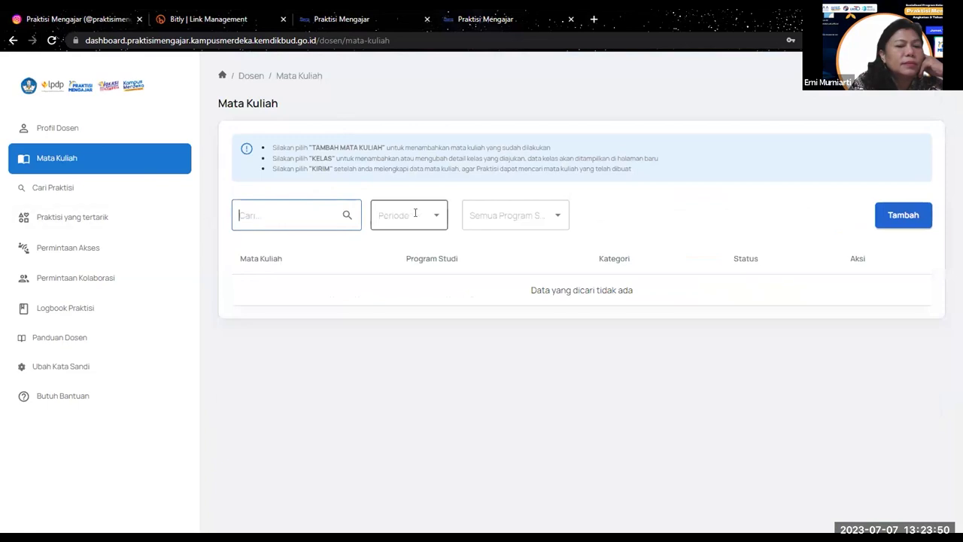
Filter the courses to Periode 1, then search 'kewira' to show only Kewirausahaan
click(407, 215)
click(408, 259)
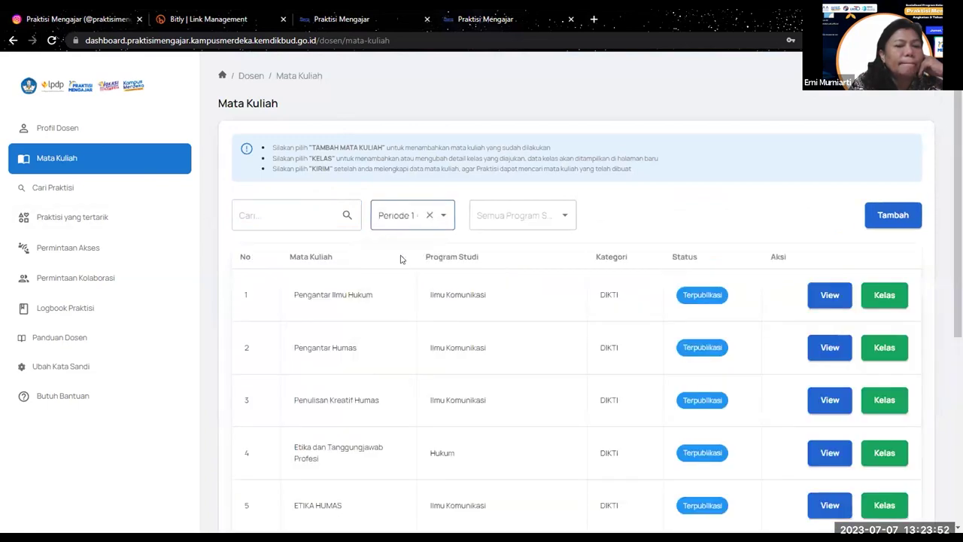
scroll(502, 338, down, 2)
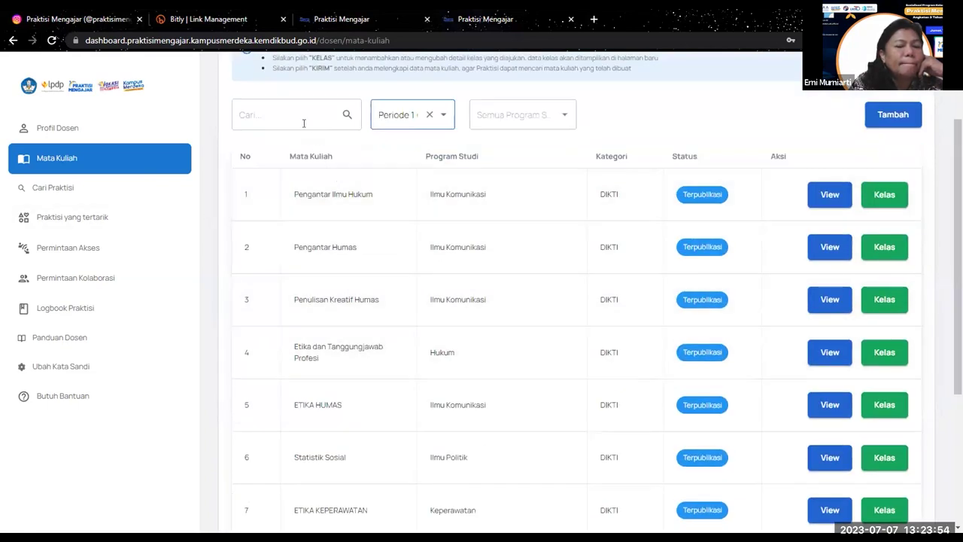
click(303, 122)
text(kewira)
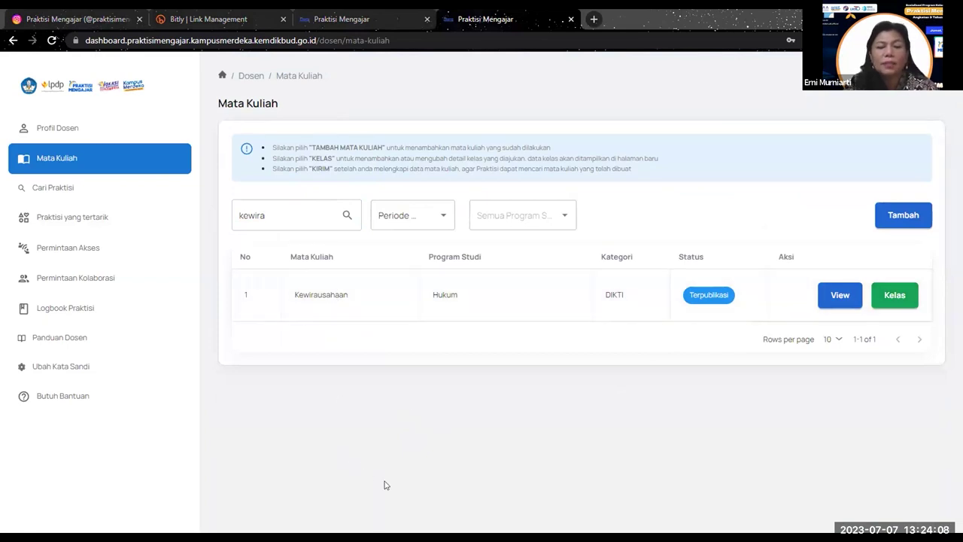
View the Kewirausahaan course details: capacity 11, Hukum, DIKTI, and its period and descriptions
click(838, 298)
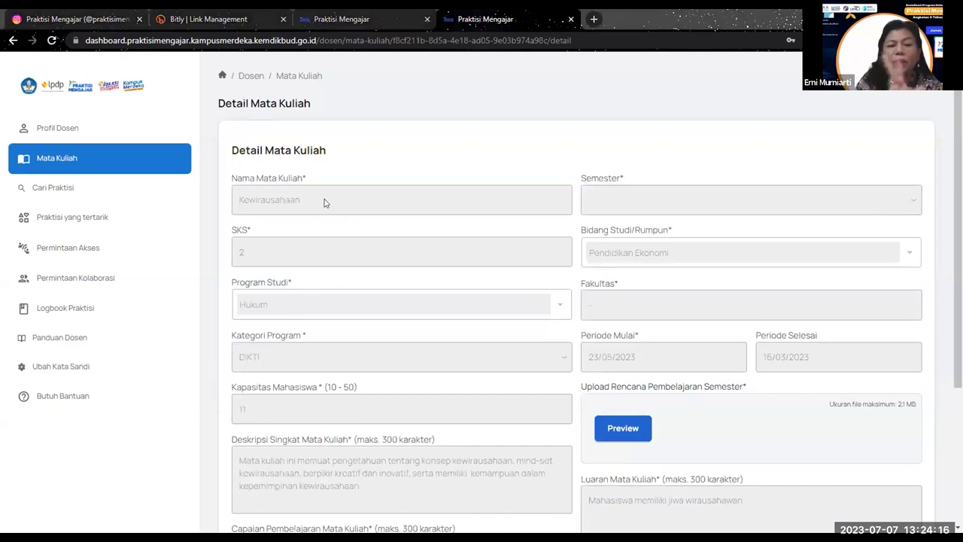
scroll(383, 122, down, 2)
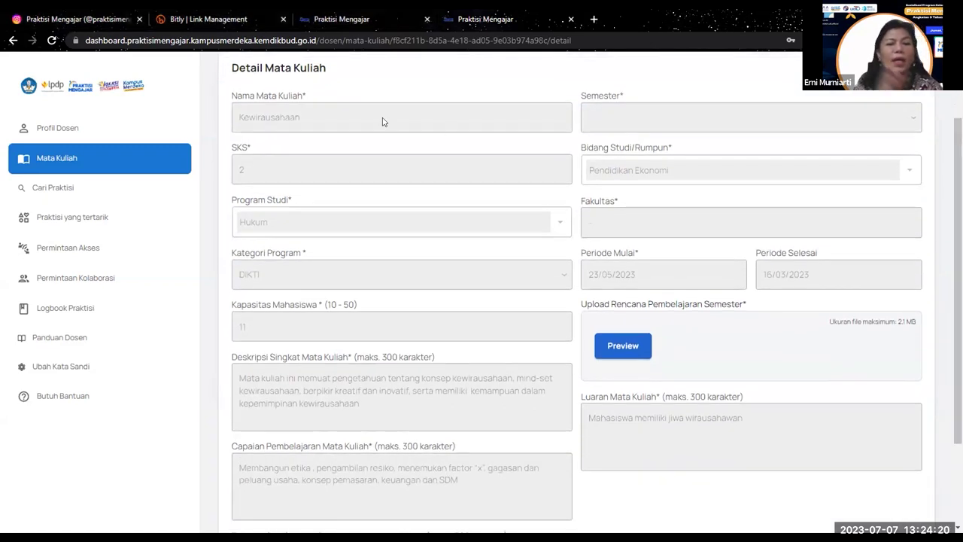
scroll(382, 122, down, 3)
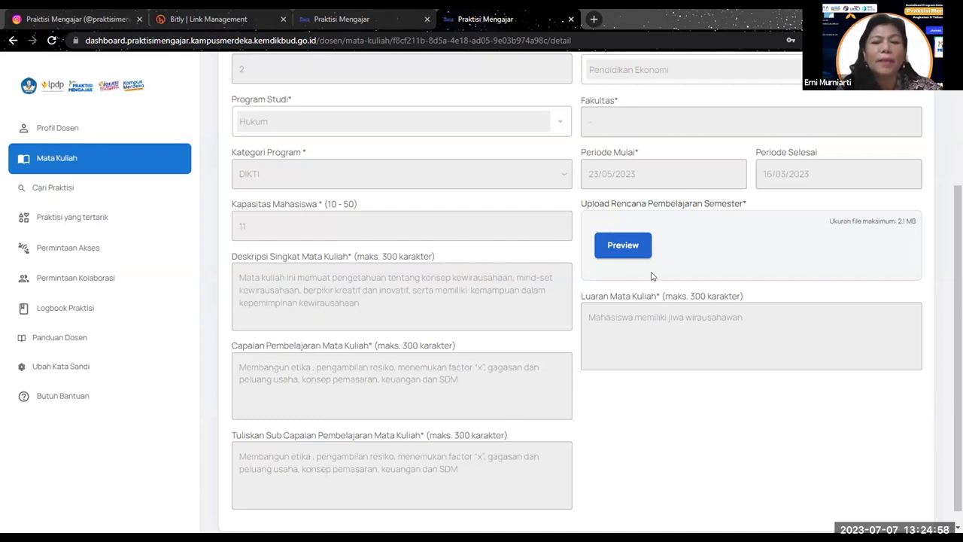
Preview the Kewirausahaan RPS PDF and scroll through its first pages
click(623, 237)
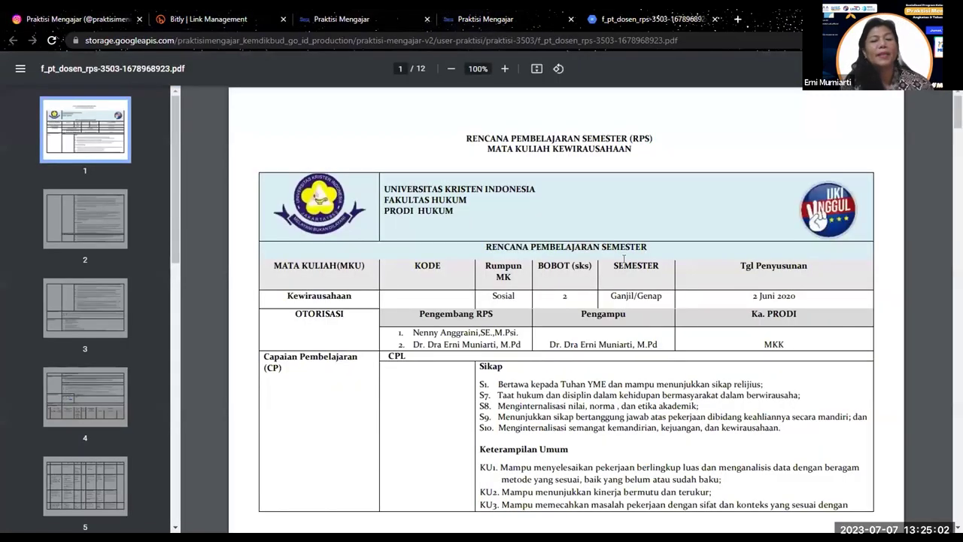
scroll(623, 259, down, 7)
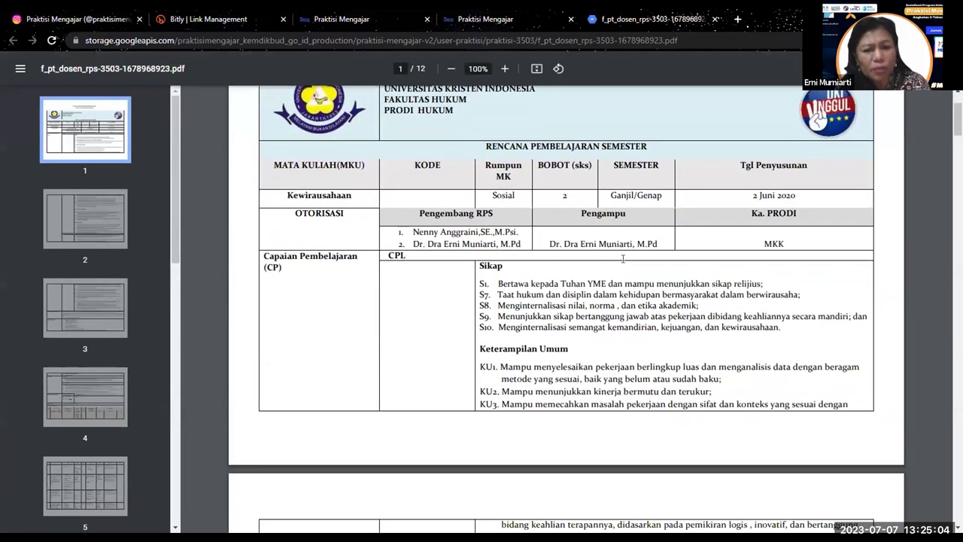
scroll(623, 258, down, 15)
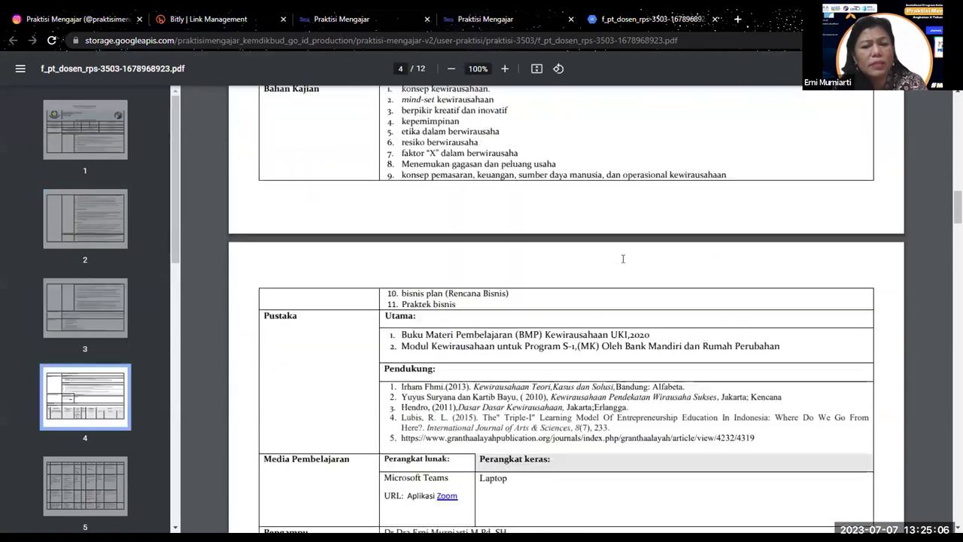
scroll(623, 259, down, 15)
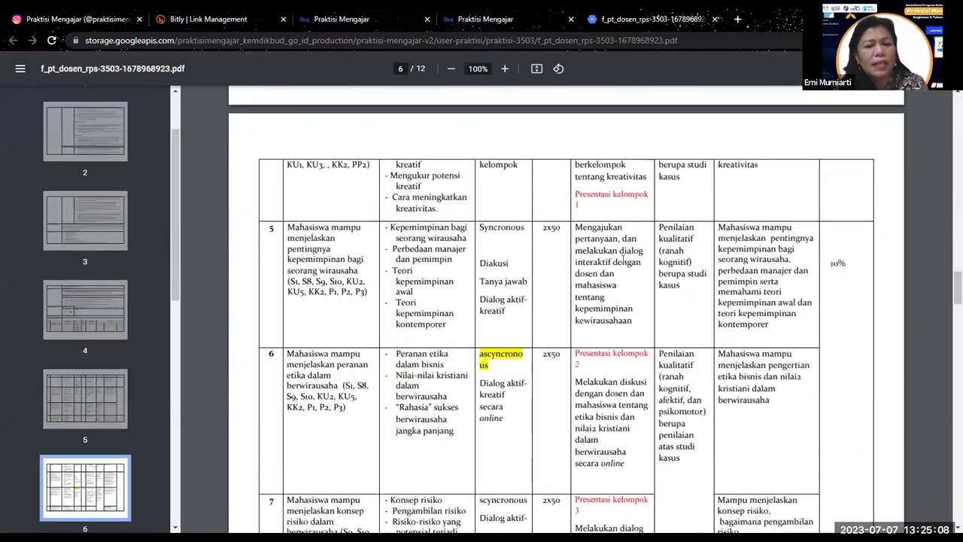
scroll(623, 258, down, 15)
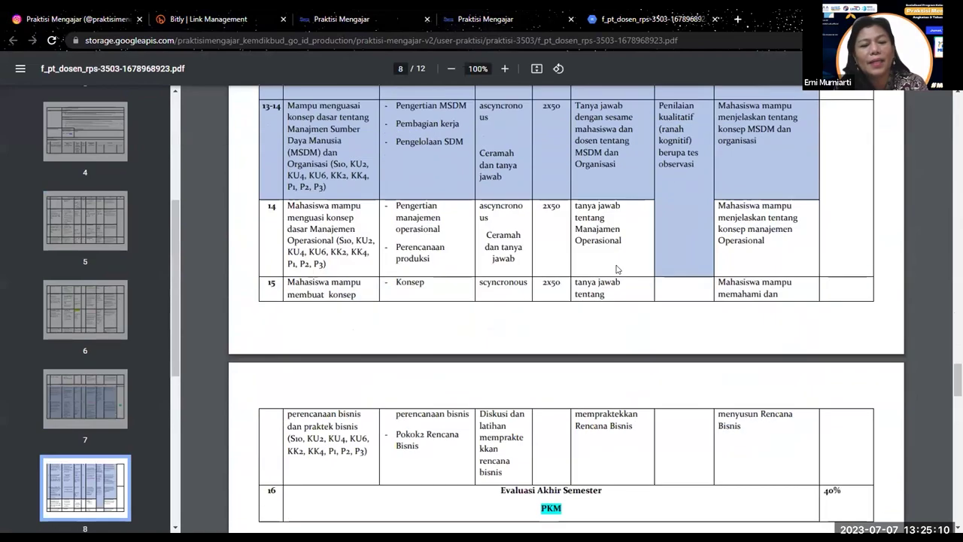
scroll(617, 268, down, 15)
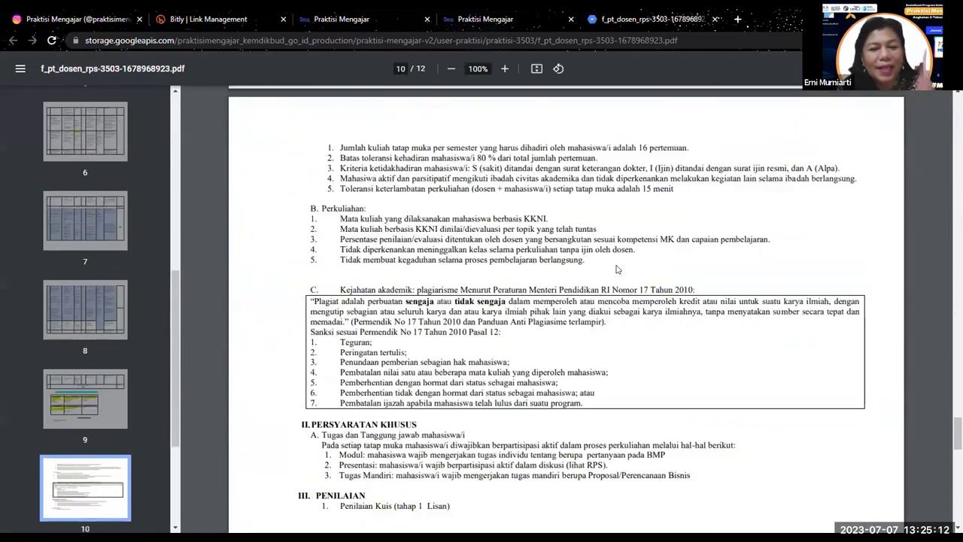
scroll(617, 271, up, 15)
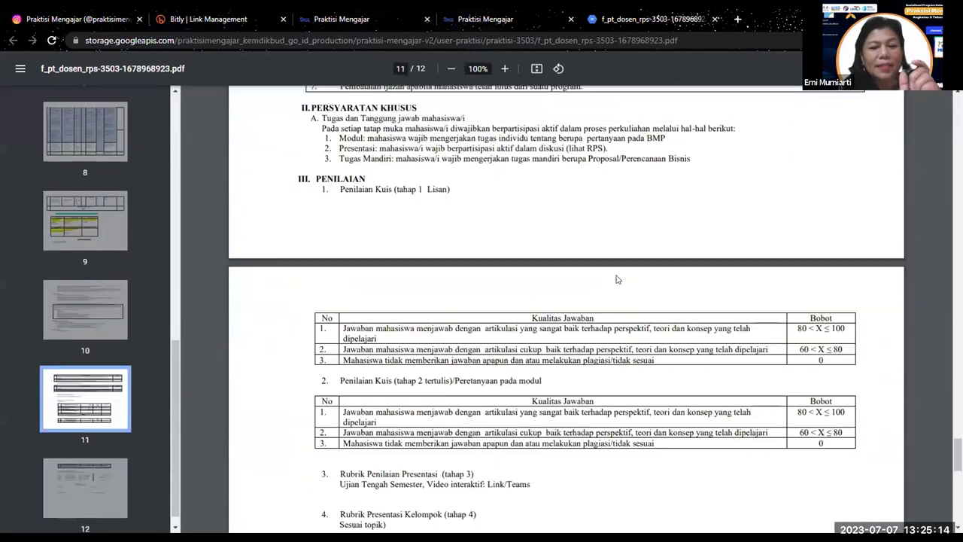
scroll(617, 279, up, 15)
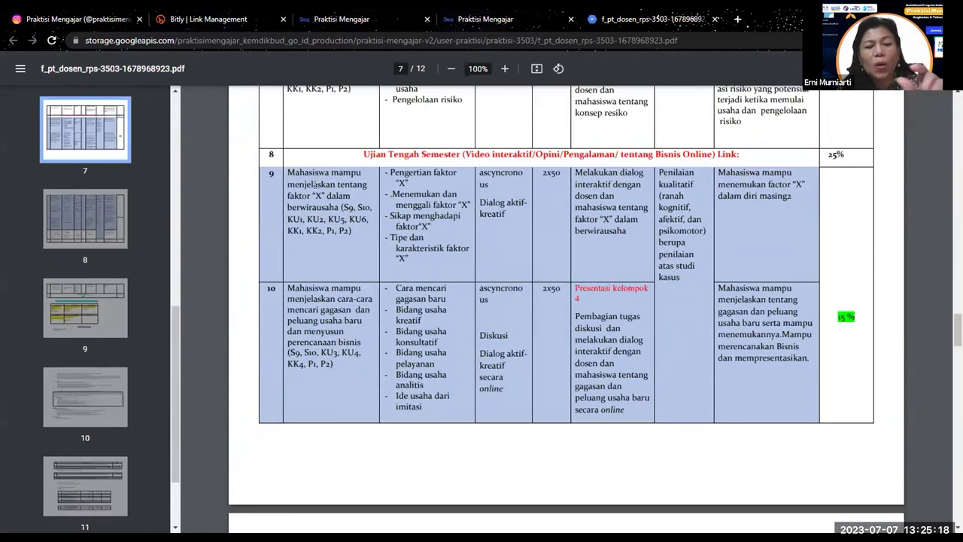
Select rows 9–10 of the RPS table, read the remaining pages, and close the PDF
drag(287, 171, 609, 262)
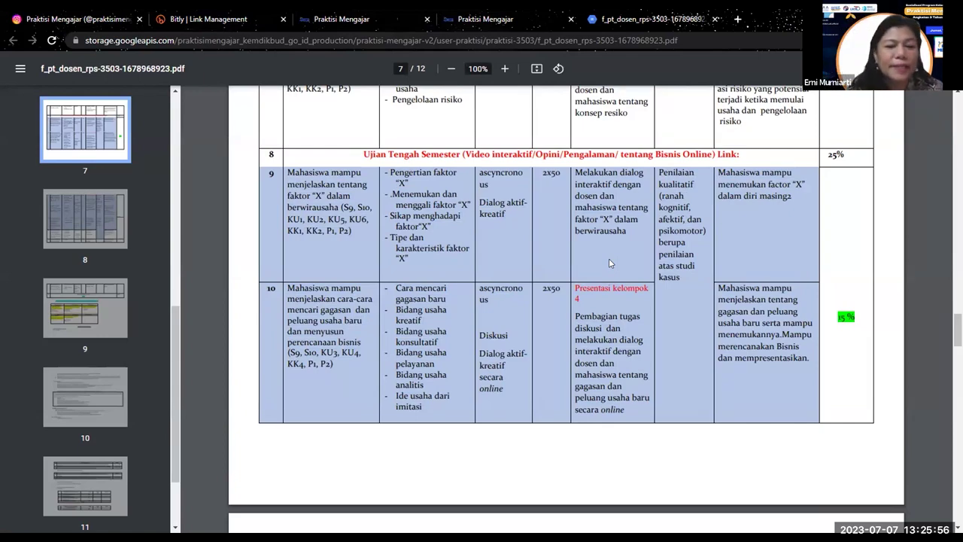
scroll(609, 258, down, 10)
scroll(606, 258, down, 5)
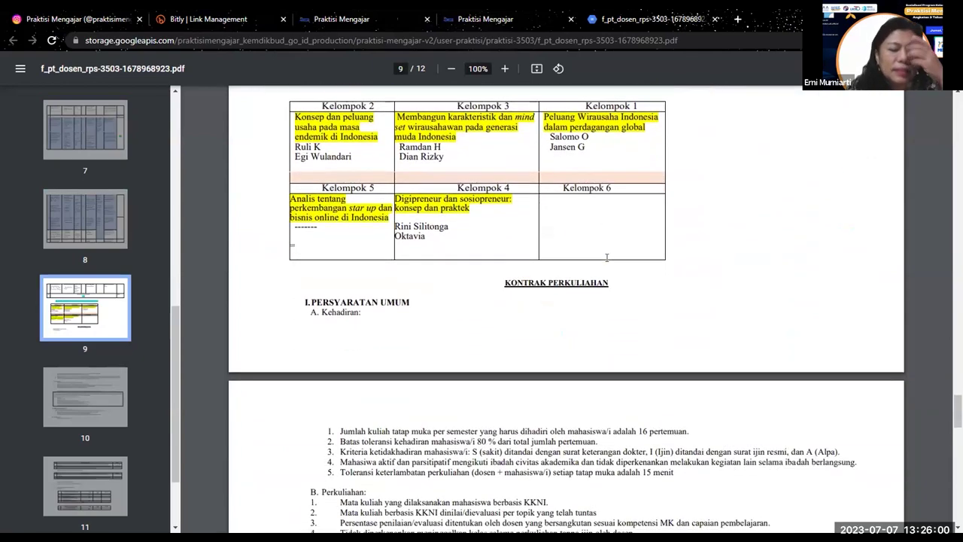
scroll(607, 258, down, 8)
scroll(607, 258, down, 3)
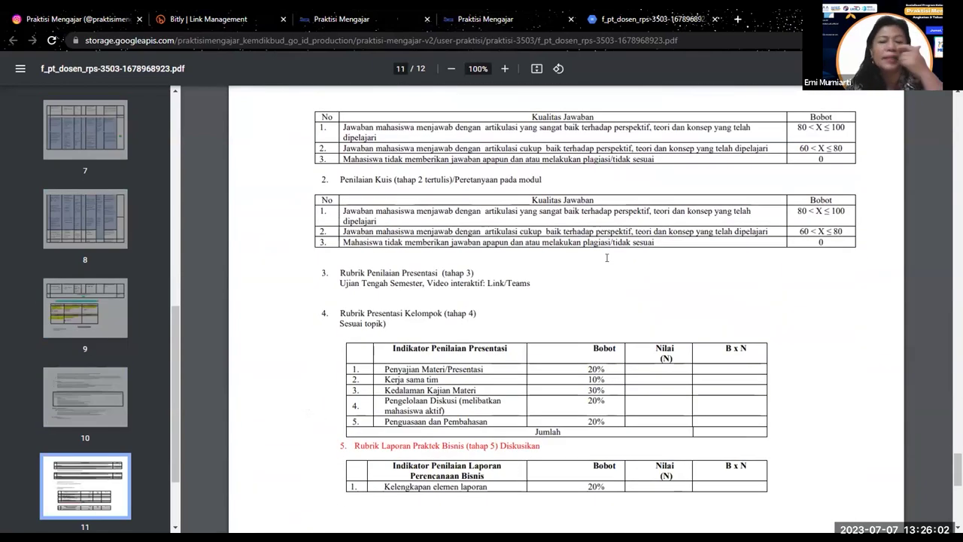
scroll(606, 258, down, 8)
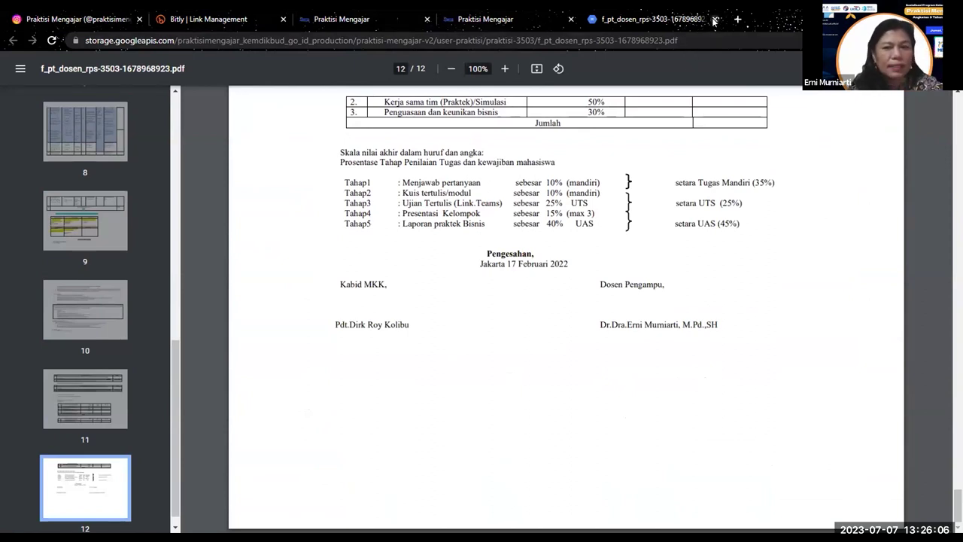
click(714, 19)
Log out from the top-right account menu to return to the sign-in page
scroll(610, 315, down, 1)
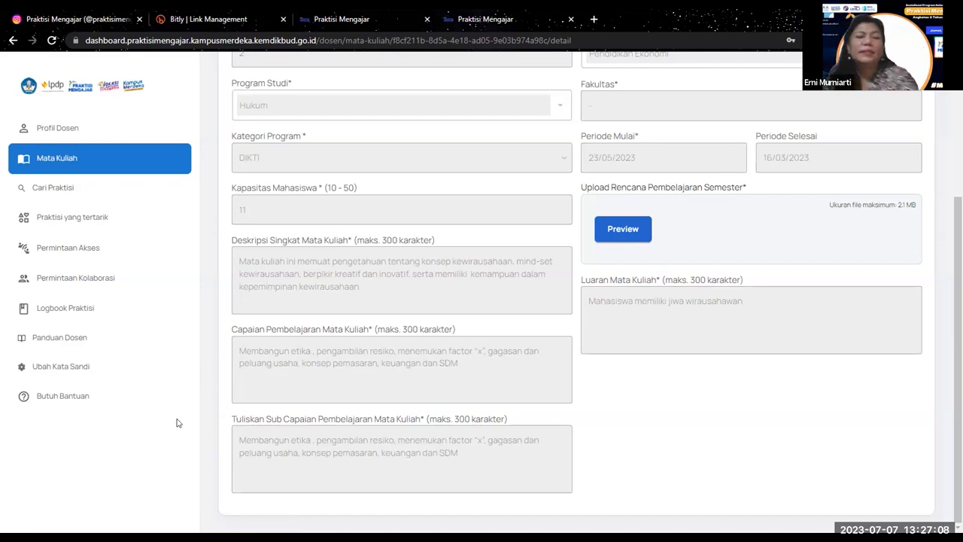
scroll(857, 389, up, 3)
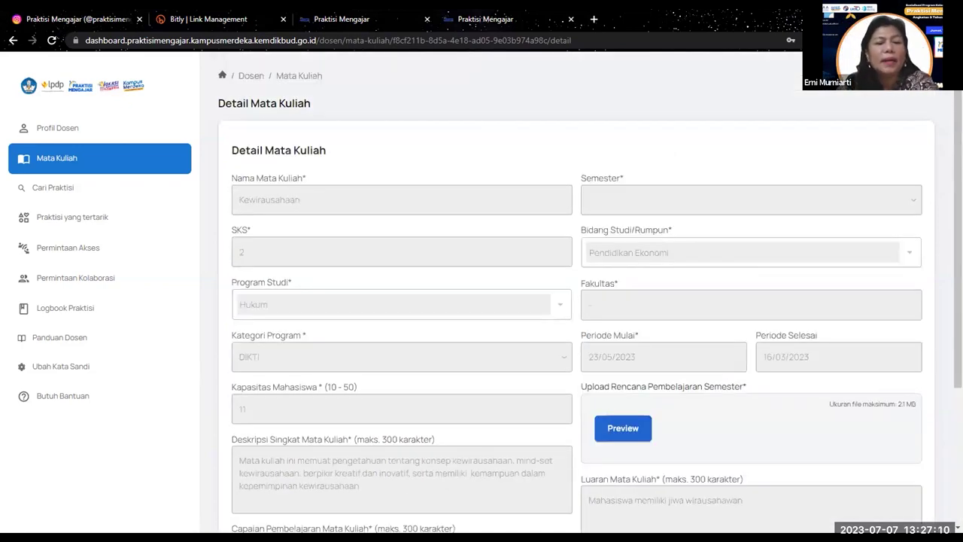
click(902, 75)
click(830, 150)
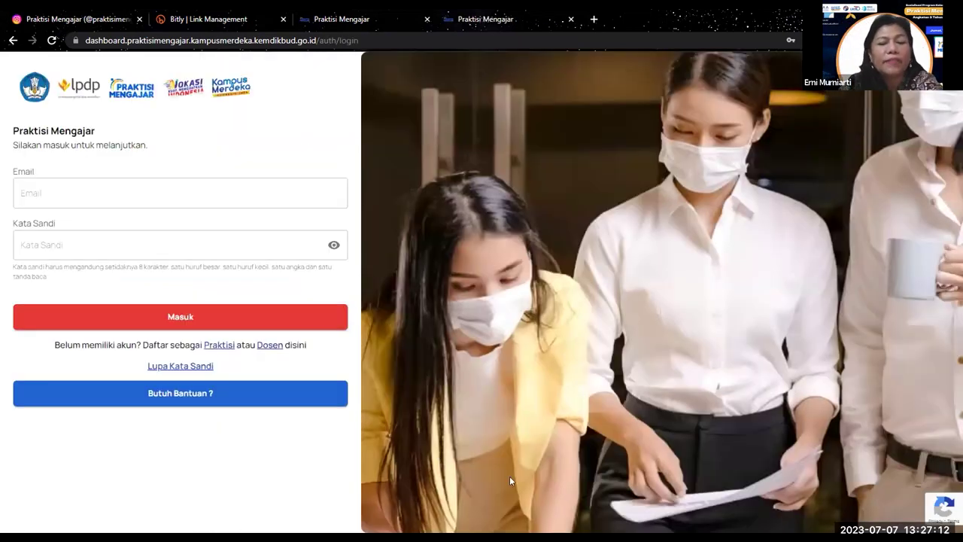
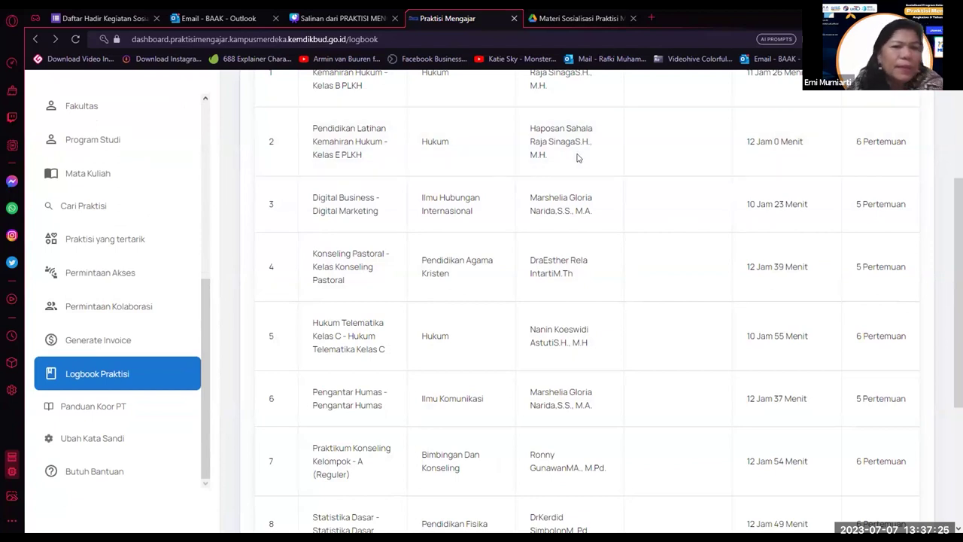
Show the Dosen lecturer list and jump to its last page, entries 41–46 of 46
scroll(149, 336, up, 3)
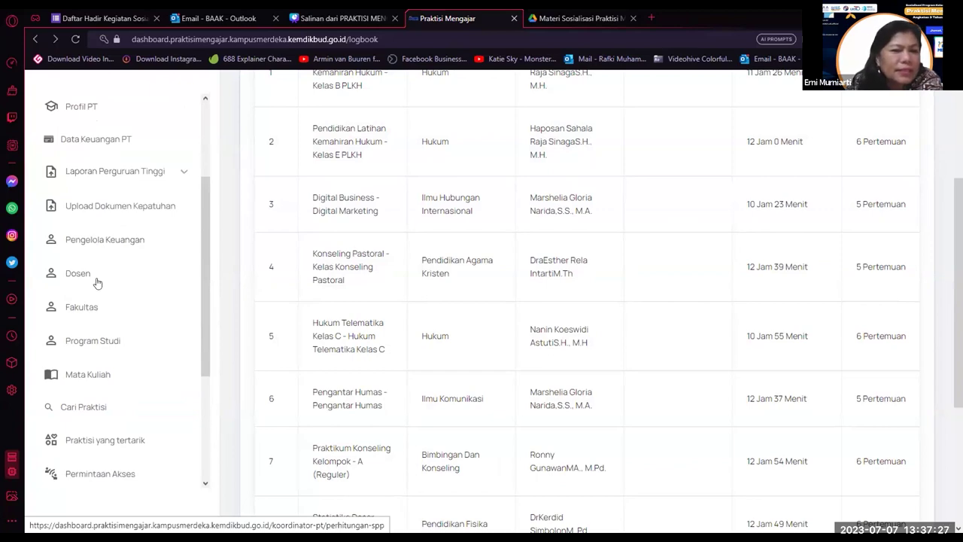
click(96, 280)
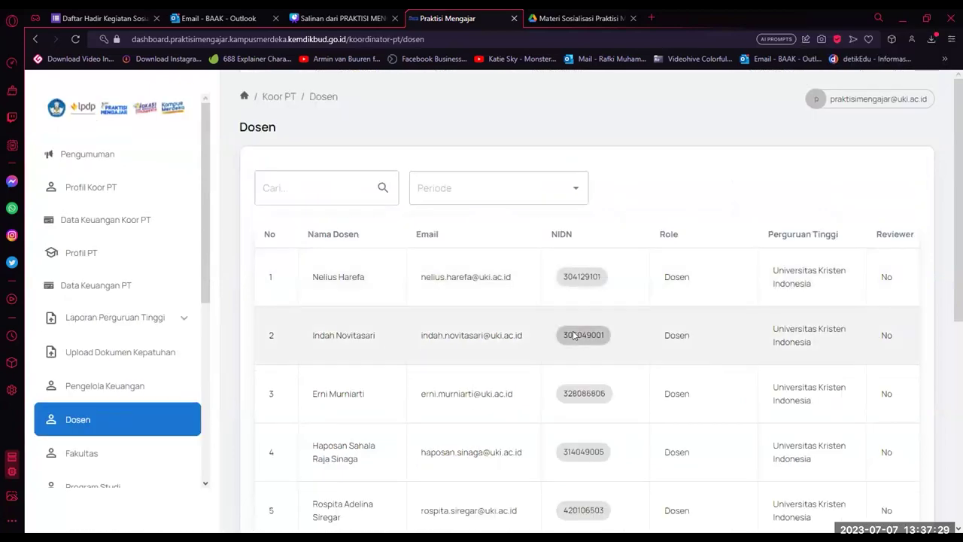
scroll(573, 335, down, 5)
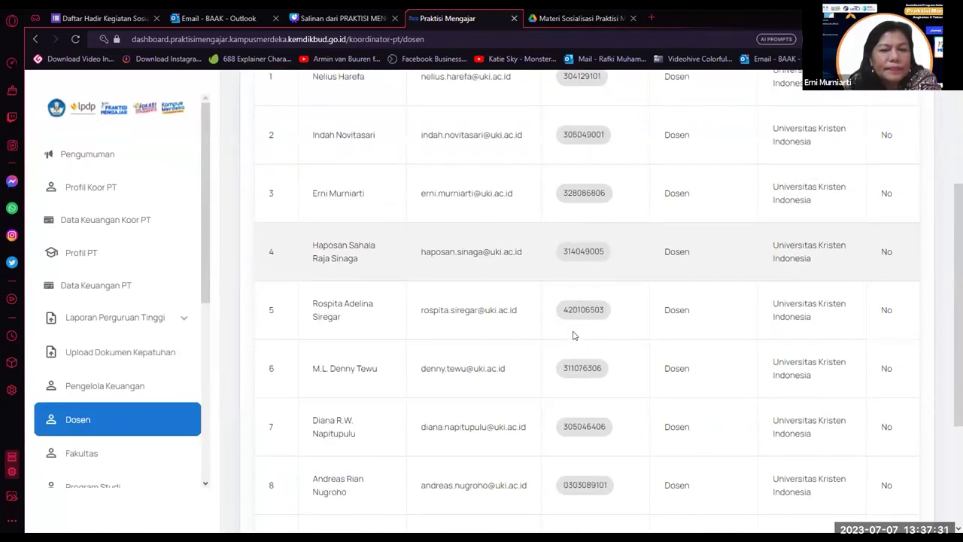
click(905, 474)
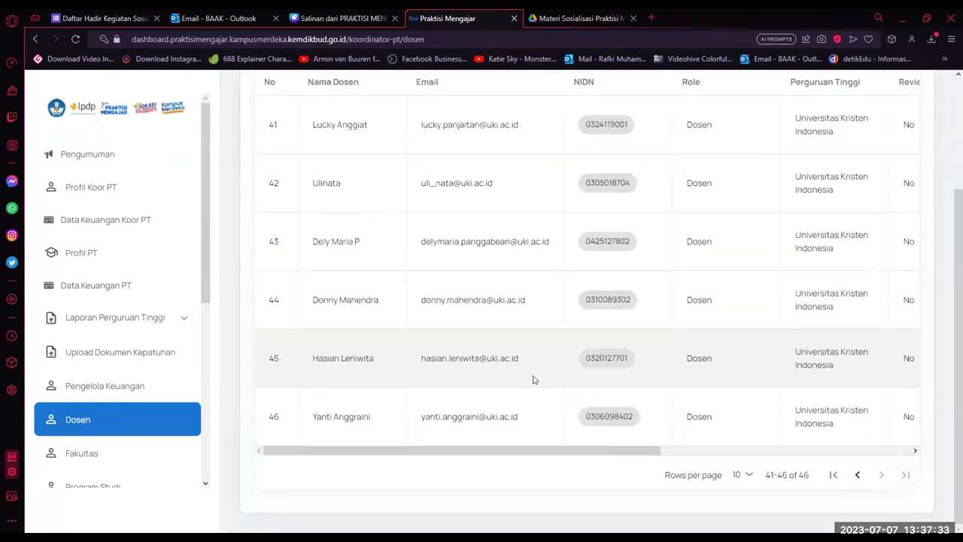
scroll(493, 392, up, 2)
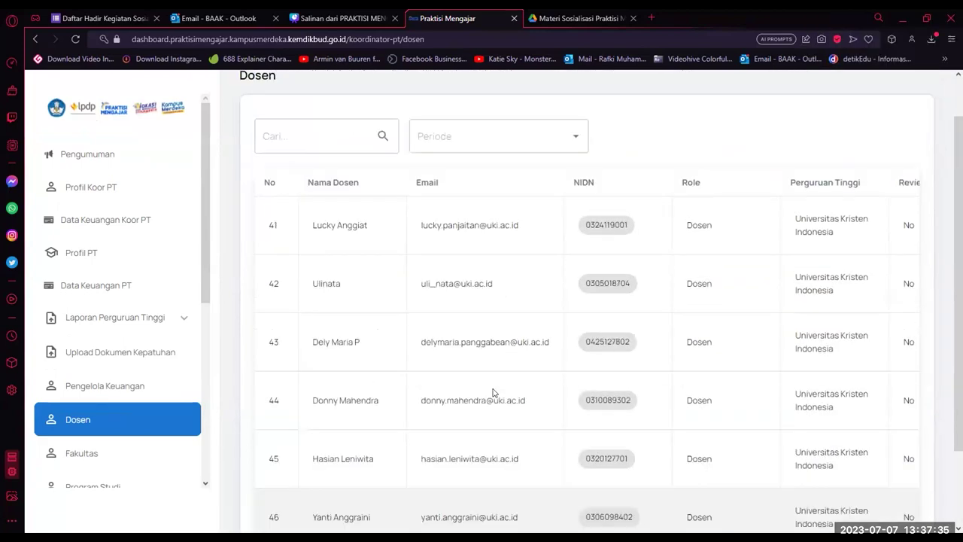
scroll(493, 392, down, 2)
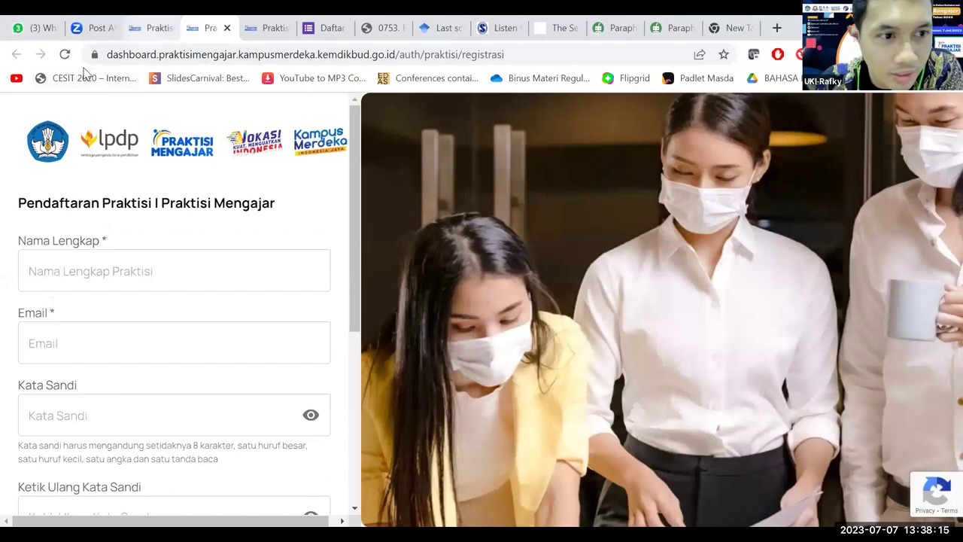
Look over the Praktisi landing page and registration form, then move to the login page tab
click(150, 28)
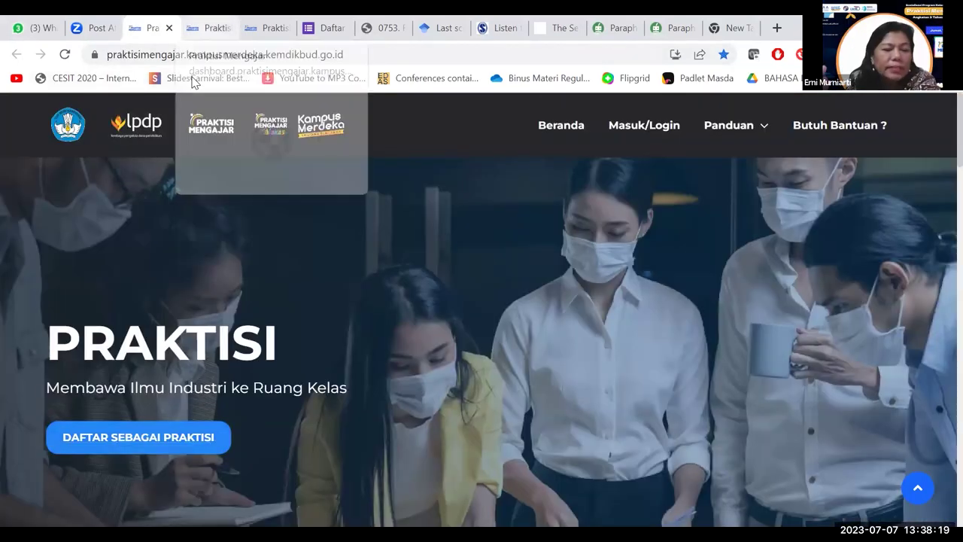
click(211, 28)
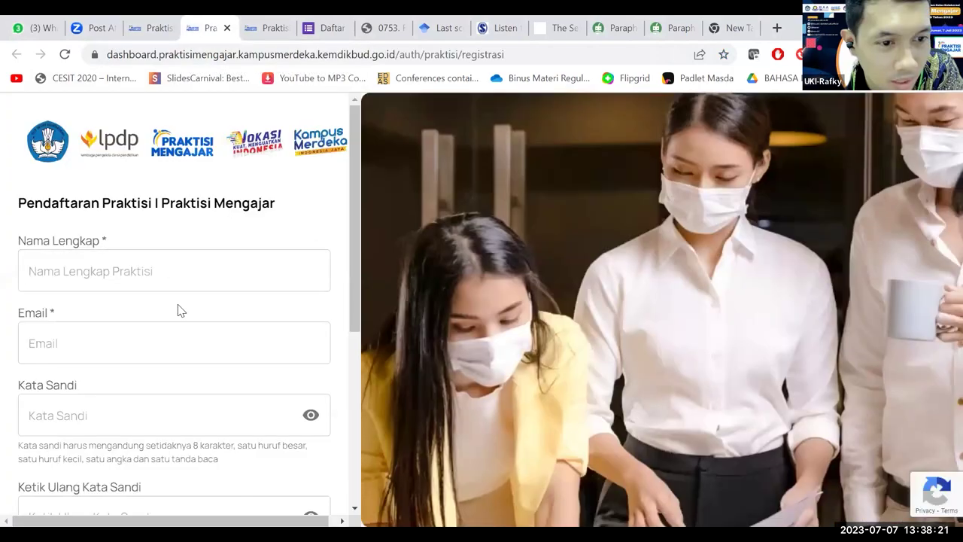
scroll(179, 307, down, 3)
scroll(179, 307, down, 1)
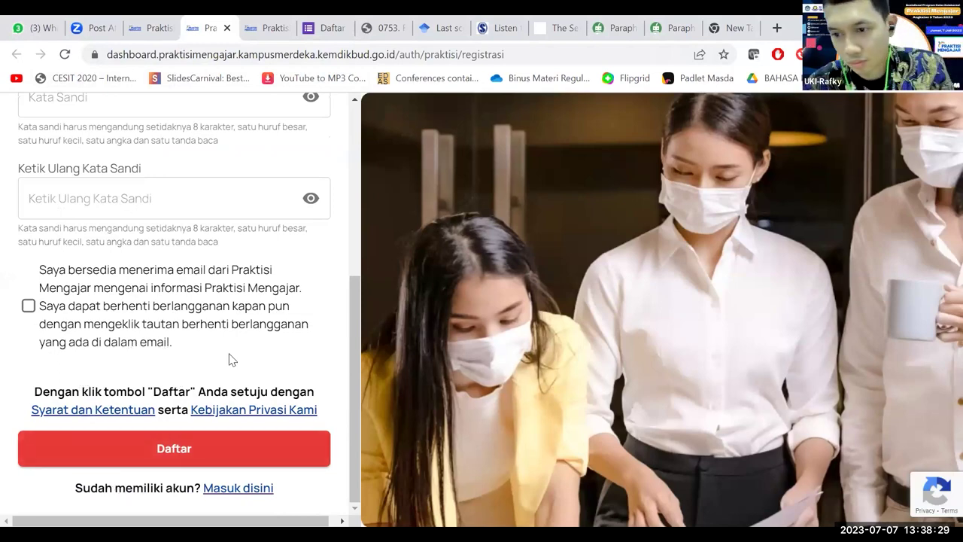
scroll(232, 359, up, 4)
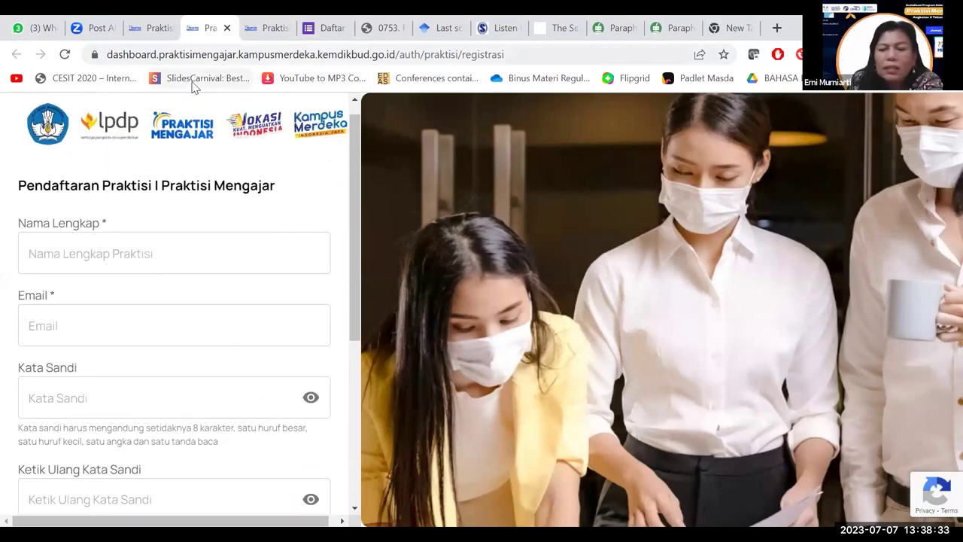
key(ctrl+Tab)
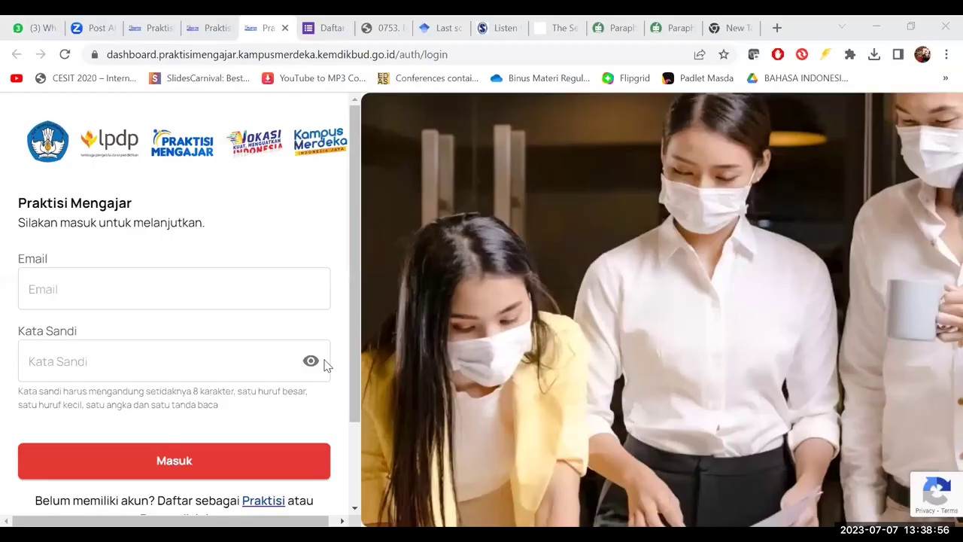
click(325, 365)
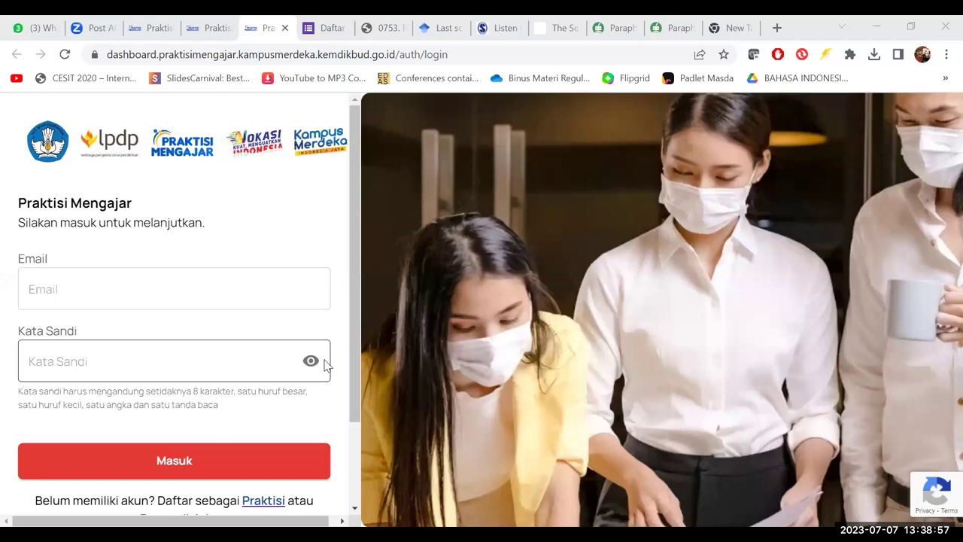
click(201, 256)
scroll(194, 338, down, 2)
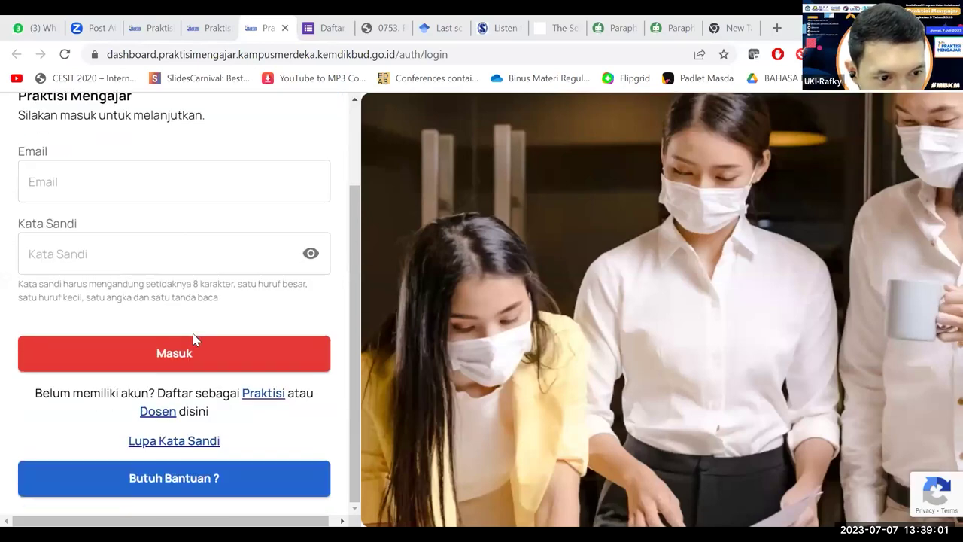
click(109, 180)
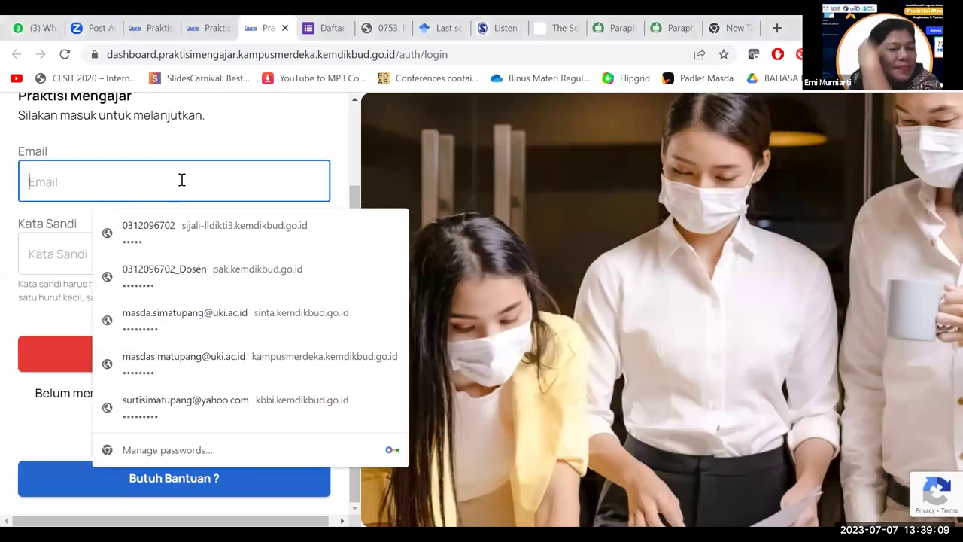
scroll(181, 180, up, 1)
key(Down)
key(Down)
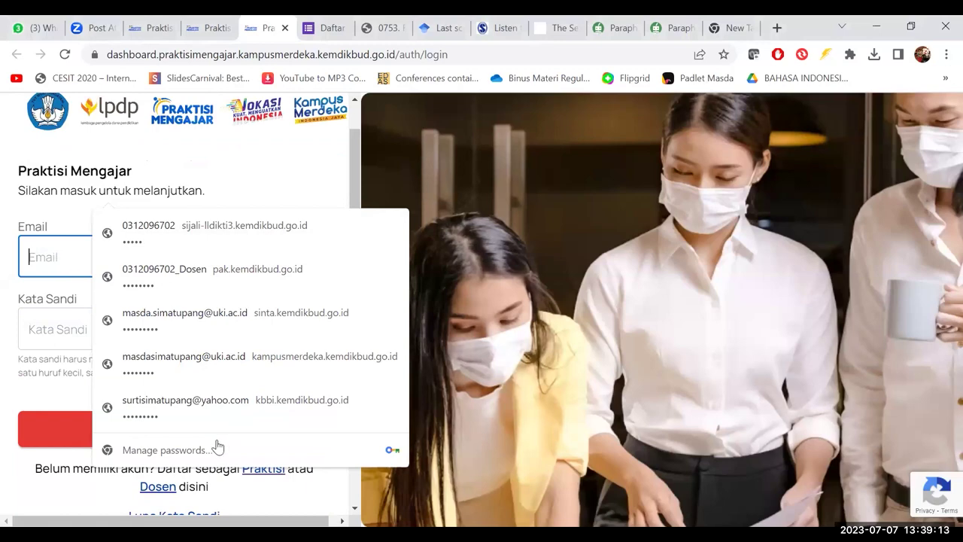
scroll(204, 437, down, 1)
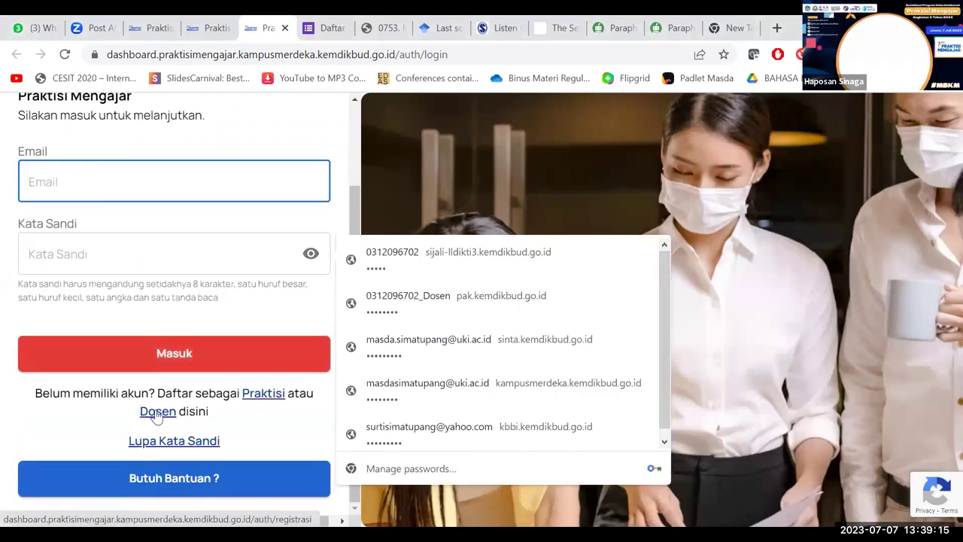
Open the Dosen registration form, enter front title 'Dr' and accept the suggested full name
click(157, 413)
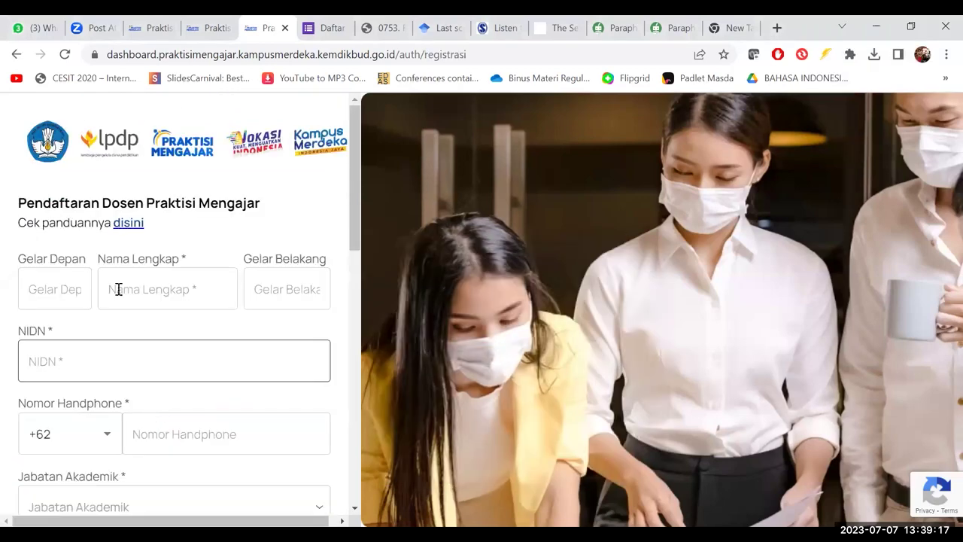
scroll(123, 322, down, 2)
scroll(122, 322, down, 5)
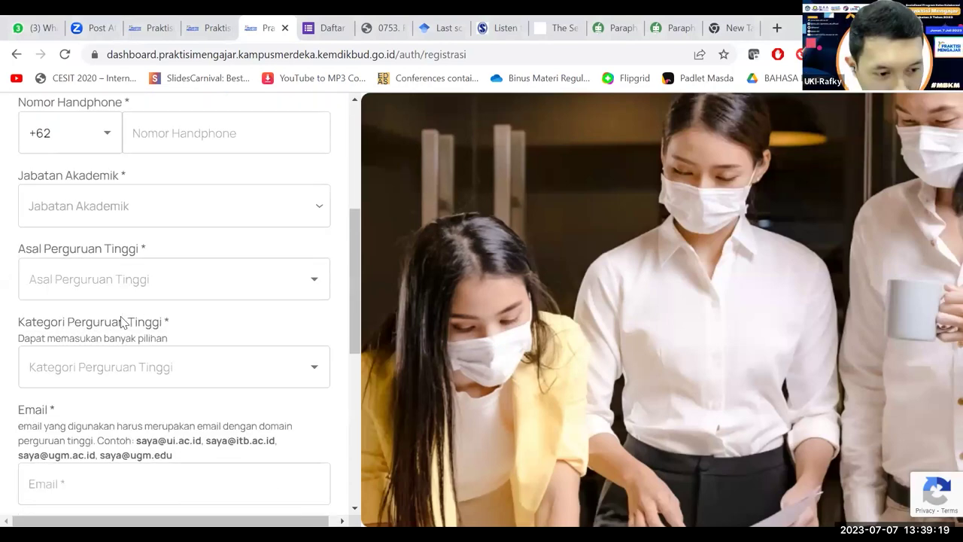
scroll(121, 317, up, 5)
scroll(121, 316, up, 2)
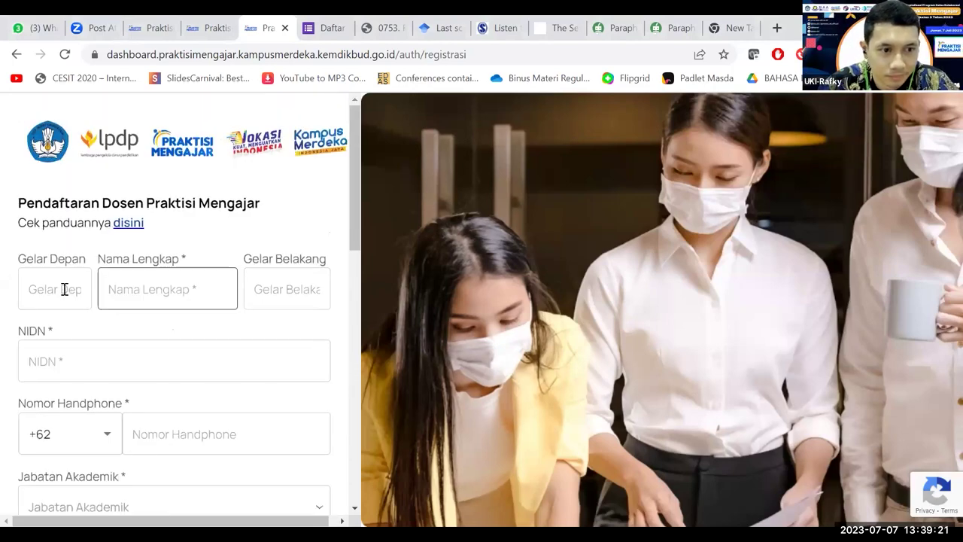
click(62, 289)
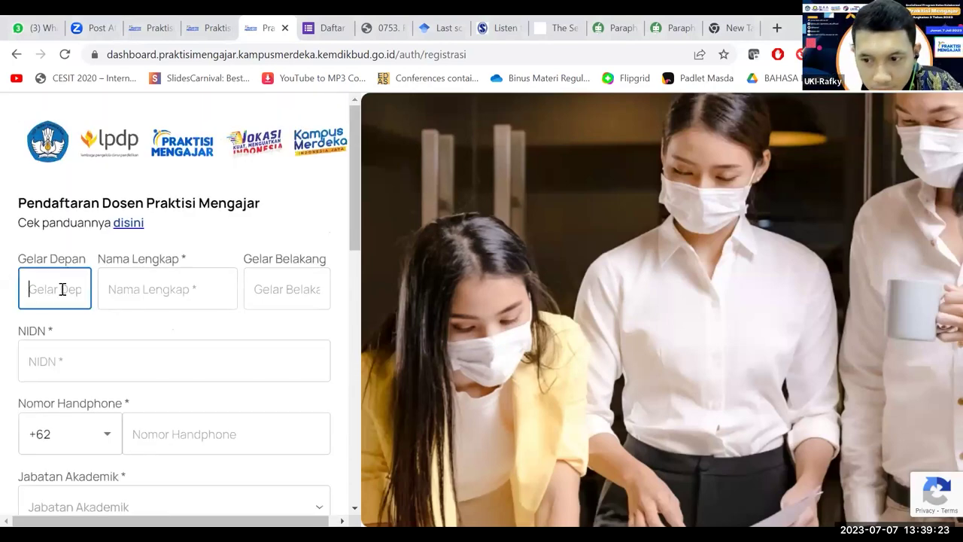
text(Dr)
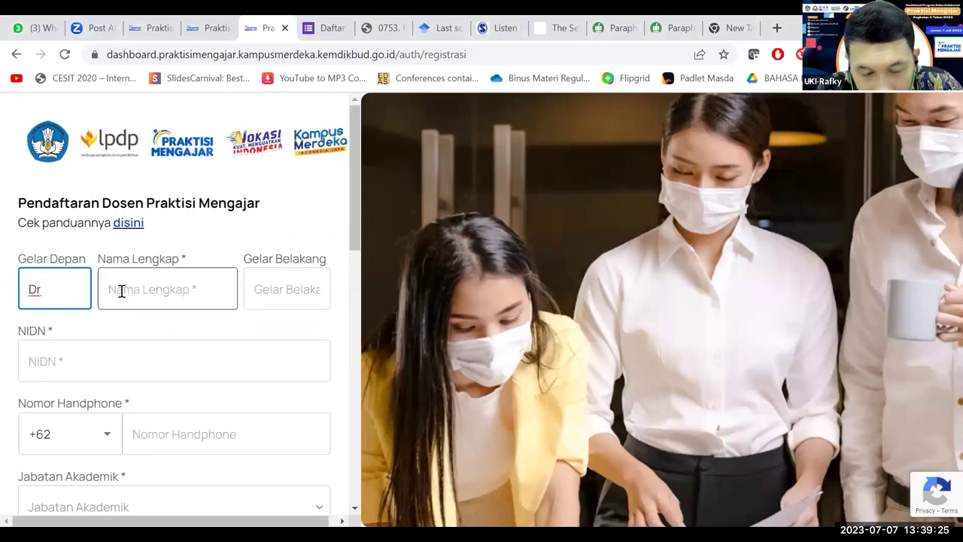
click(120, 291)
click(56, 287)
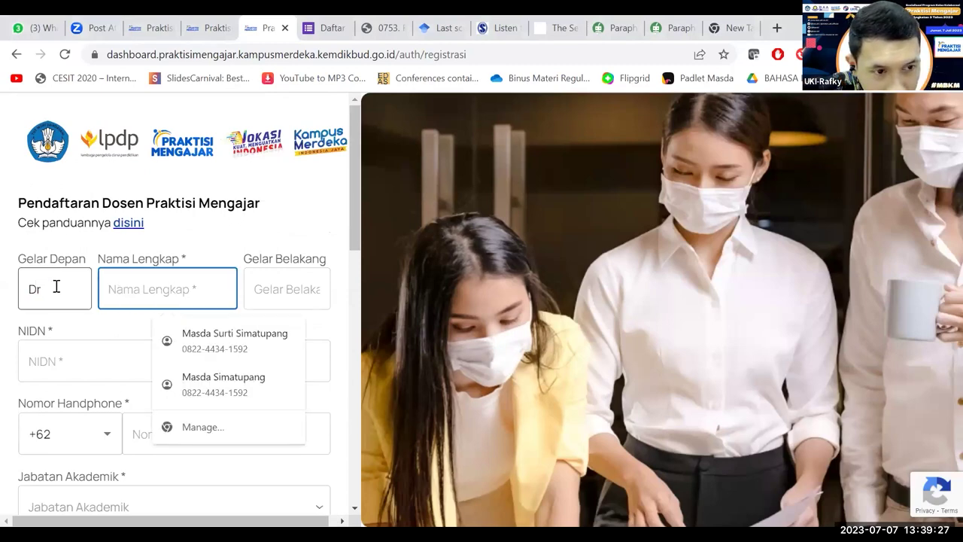
click(126, 291)
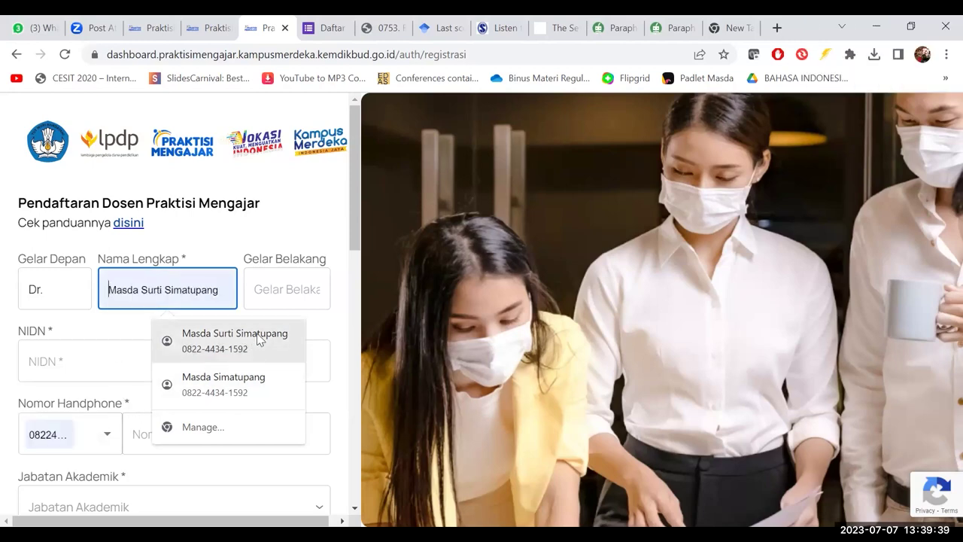
click(258, 340)
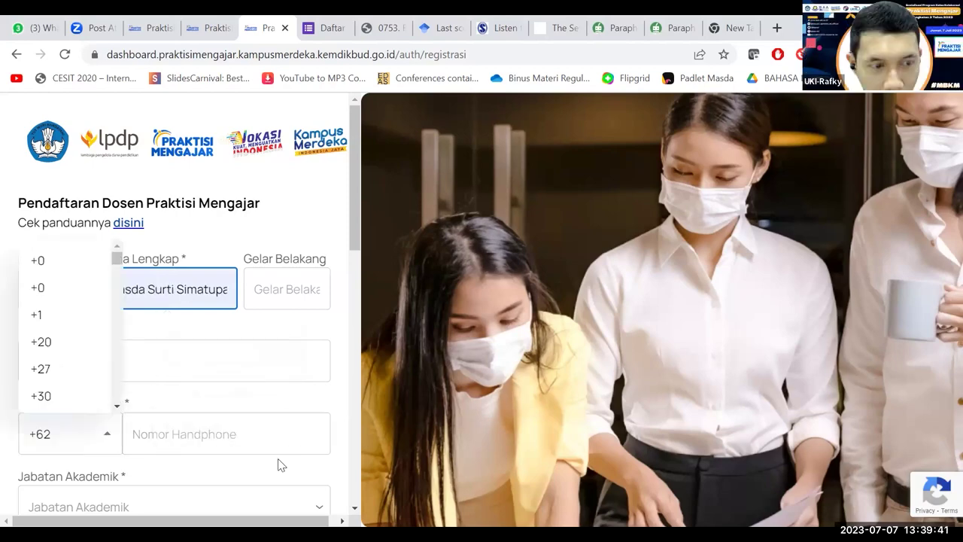
Enter 'S.Pd, M.Hum.' as the rear academic title
click(278, 293)
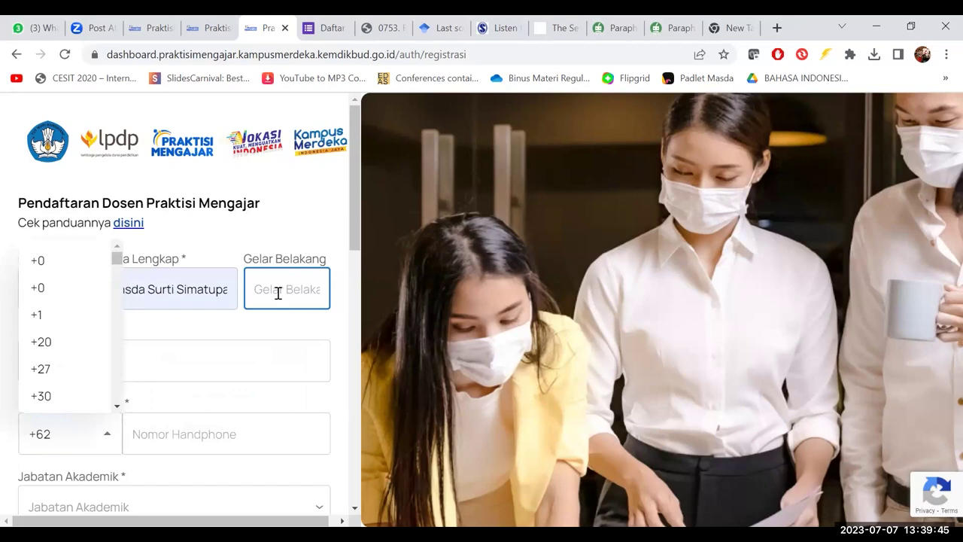
text(S.Pd., M.)
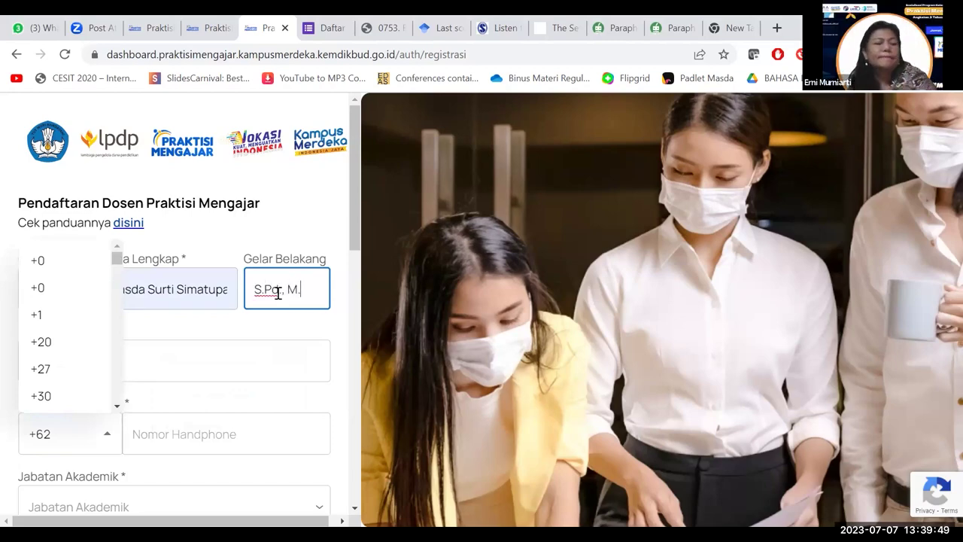
text(Hum.)
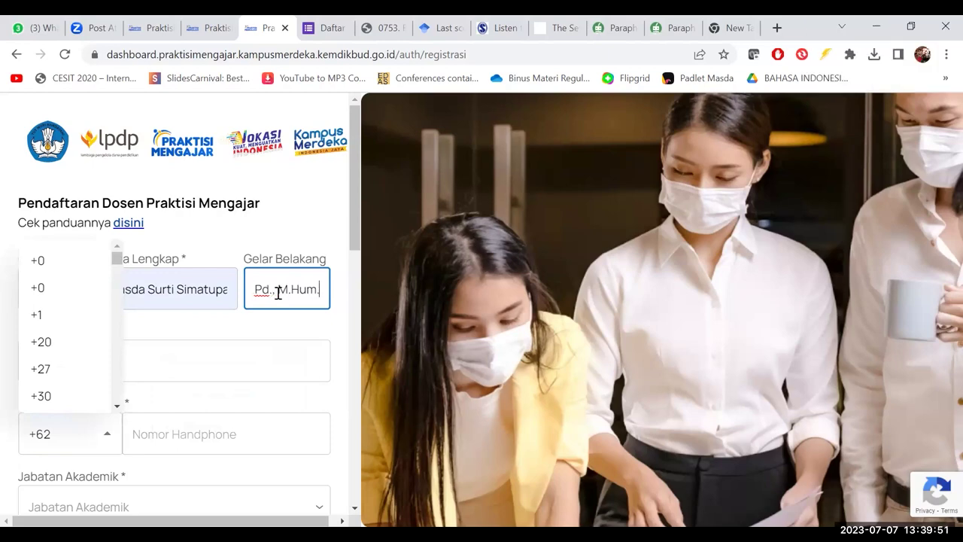
click(300, 333)
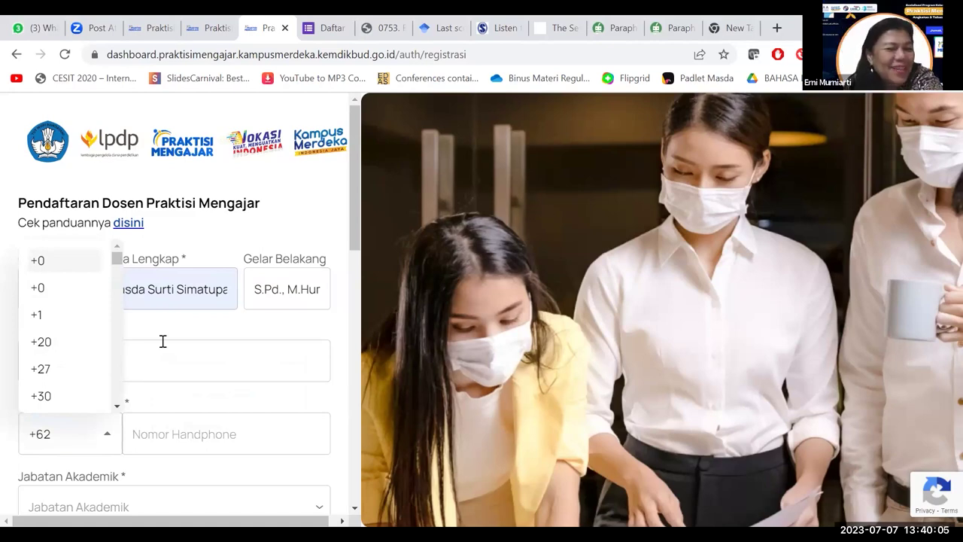
click(167, 366)
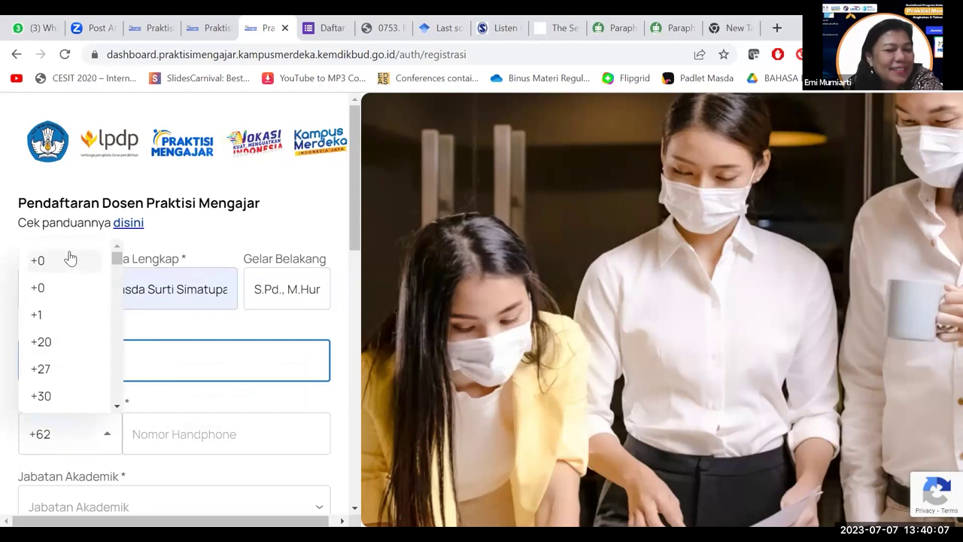
mouse_move(116, 257)
mouse_down()
mouse_move(124, 288)
mouse_move(117, 245)
mouse_move(120, 274)
mouse_up()
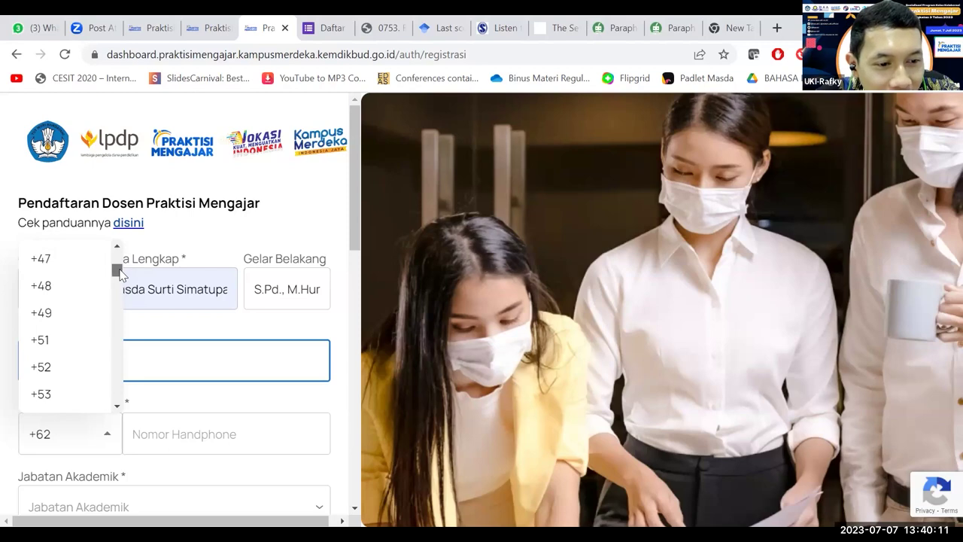
Fill the mobile phone number after the +62 code from the saved autofill suggestion
click(65, 435)
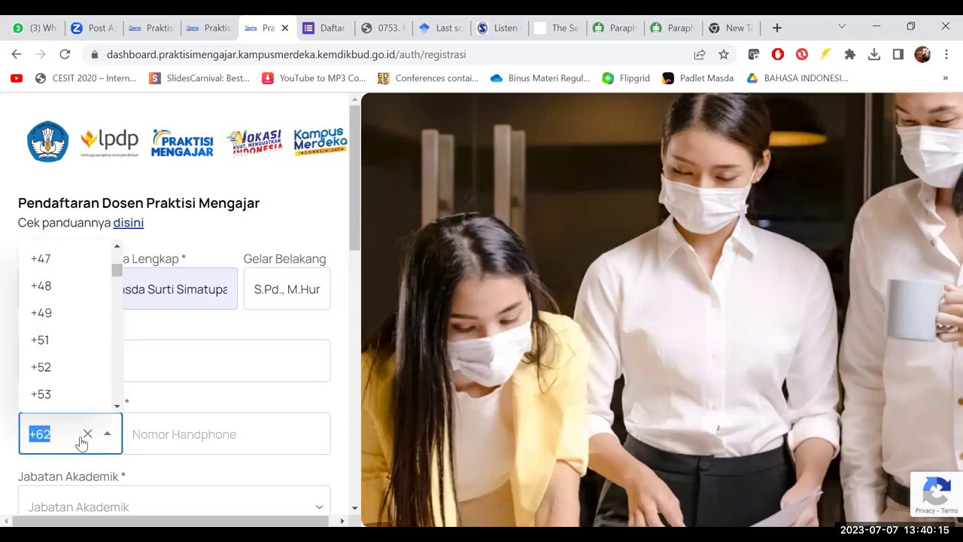
click(160, 433)
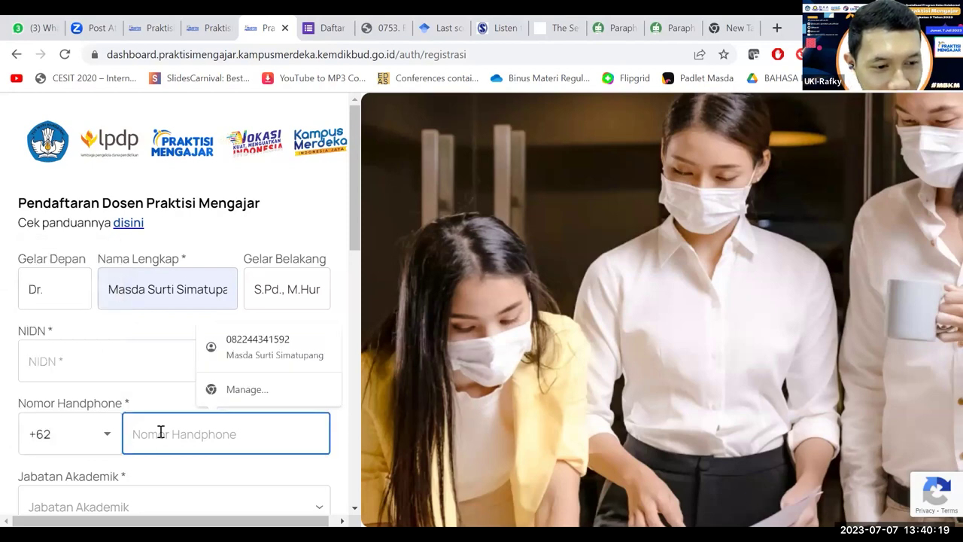
click(263, 348)
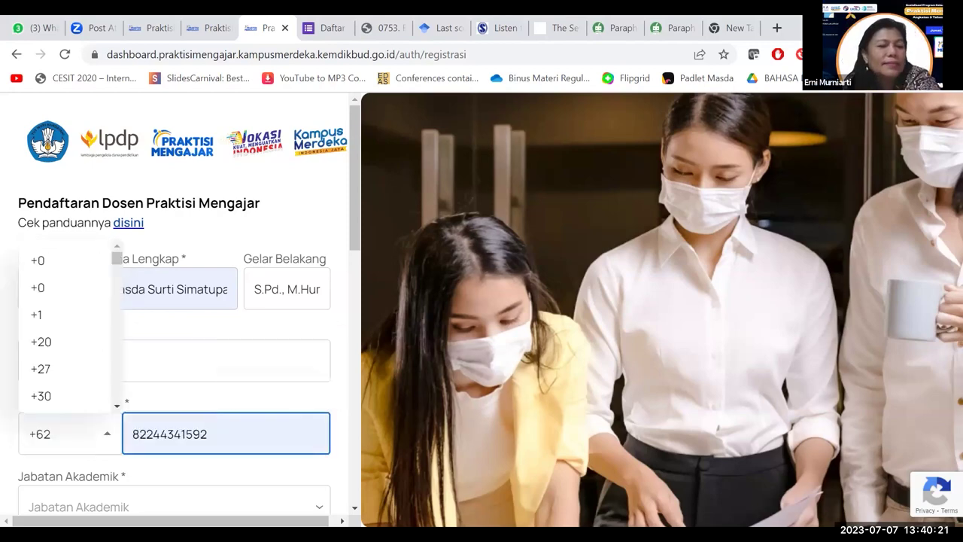
Dismiss the autofill suggestions and reselect +62 in the country-code list to close it
click(257, 442)
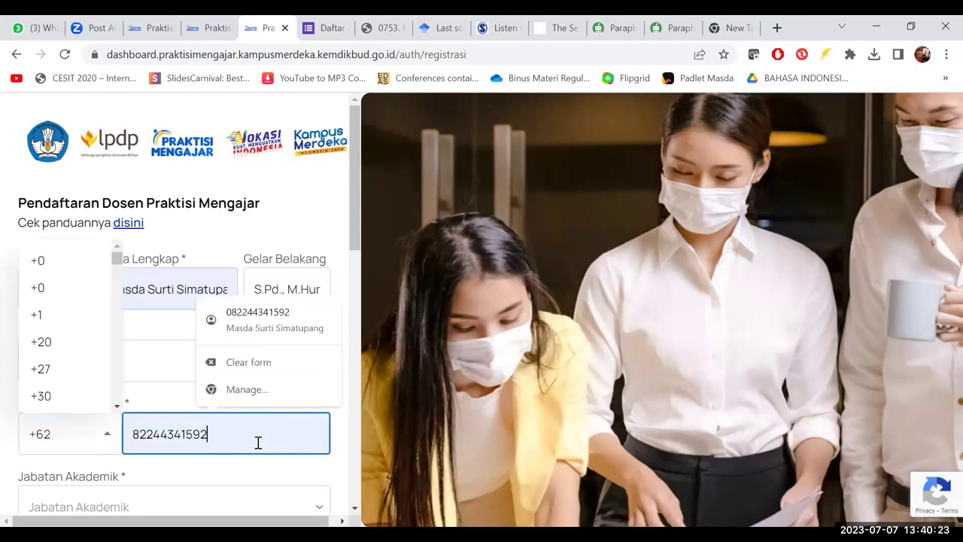
click(178, 472)
click(139, 355)
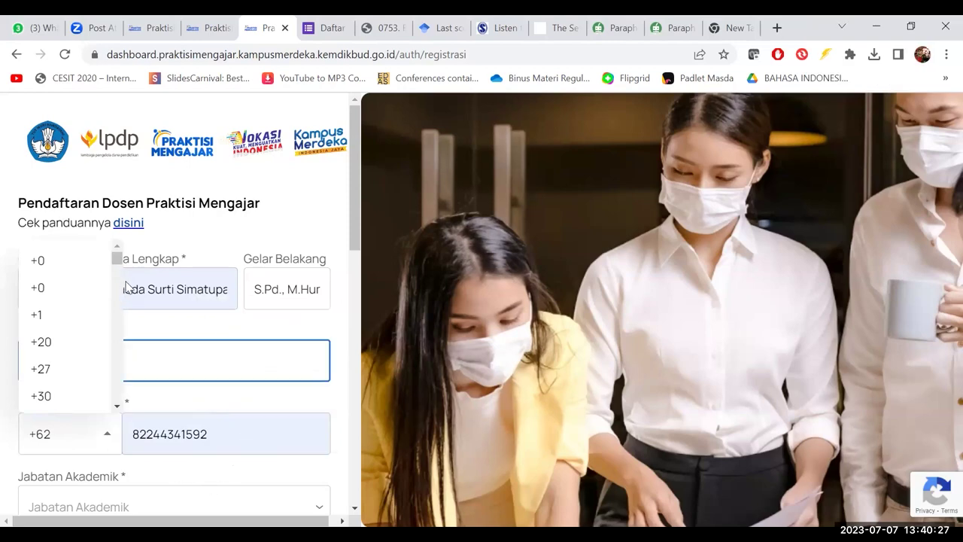
click(117, 406)
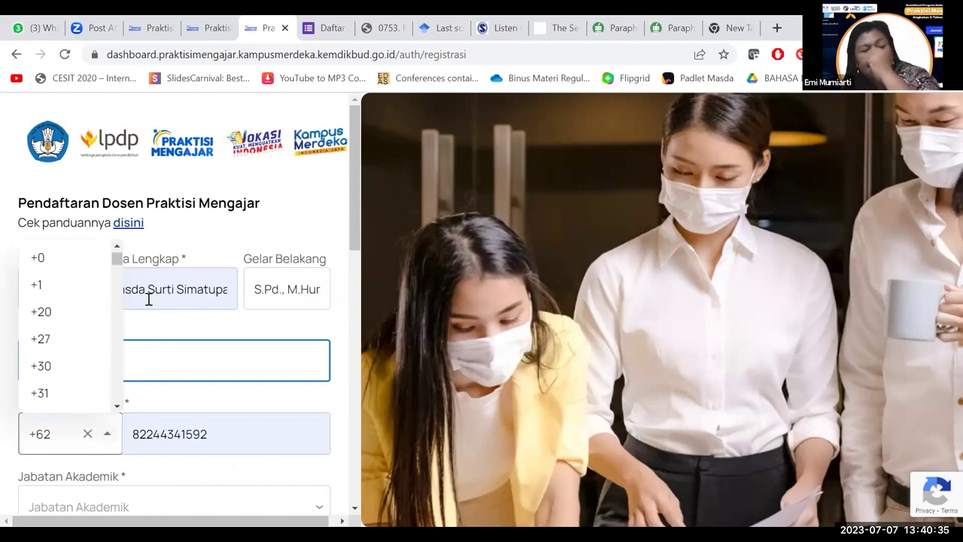
click(134, 322)
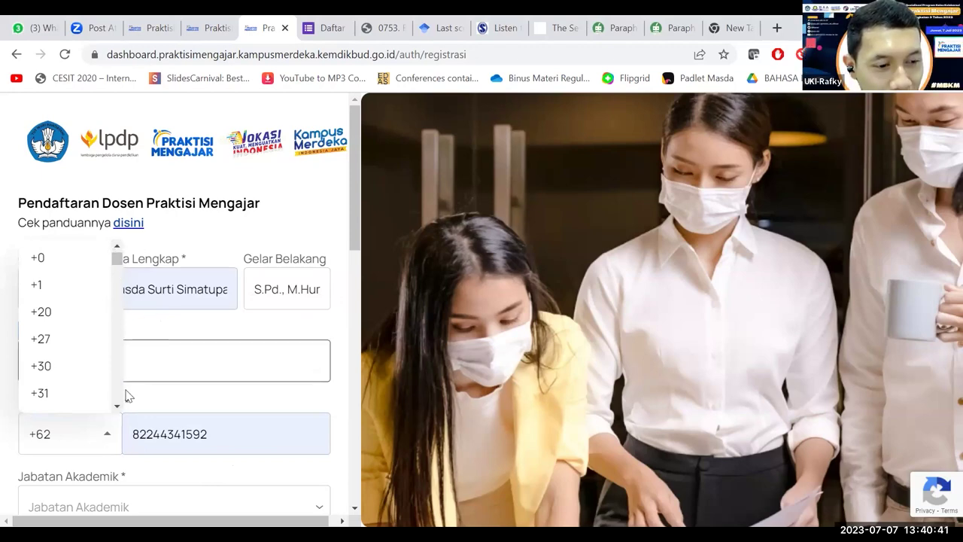
scroll(55, 389, down, 10)
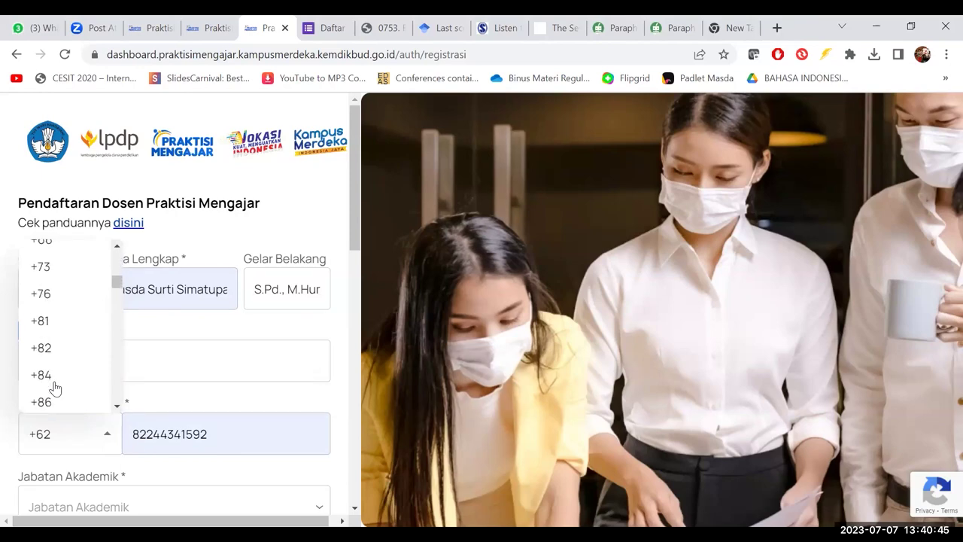
scroll(53, 387, up, 2)
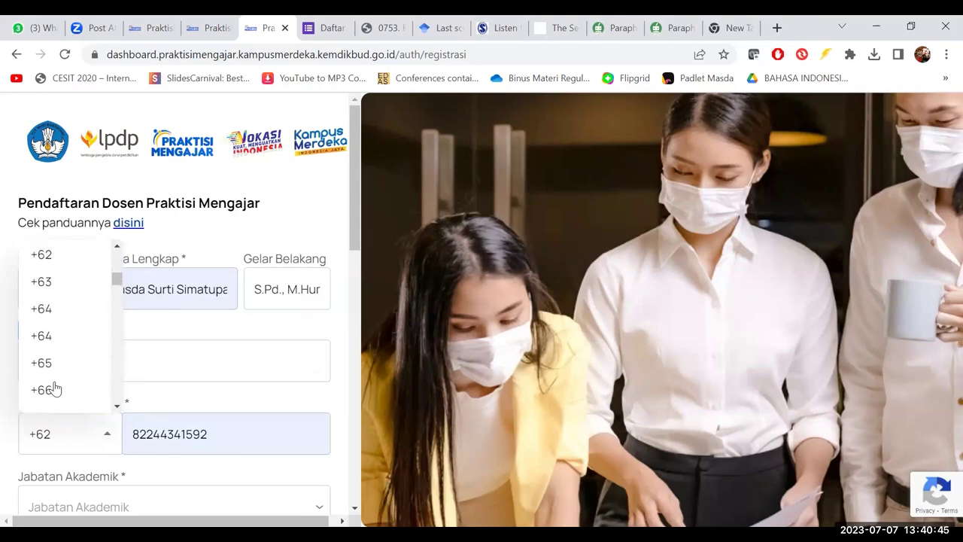
click(49, 255)
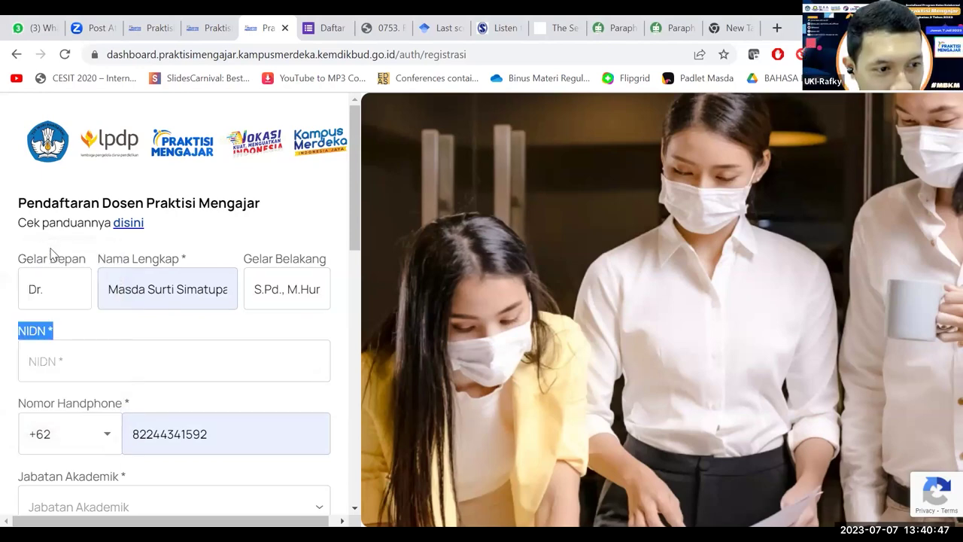
Enter the lecturer's NIDN number and choose Lektor Kepala as the academic position
click(73, 361)
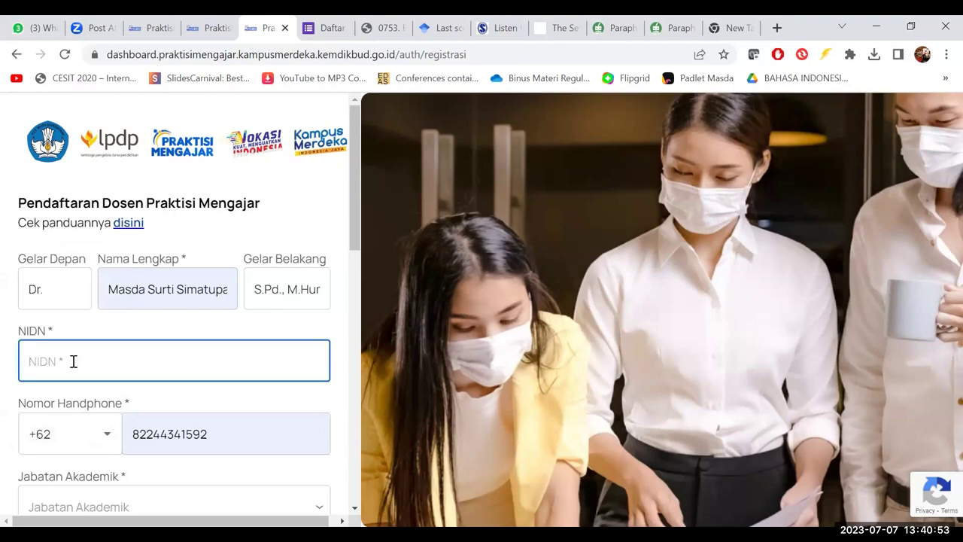
scroll(186, 411, down, 2)
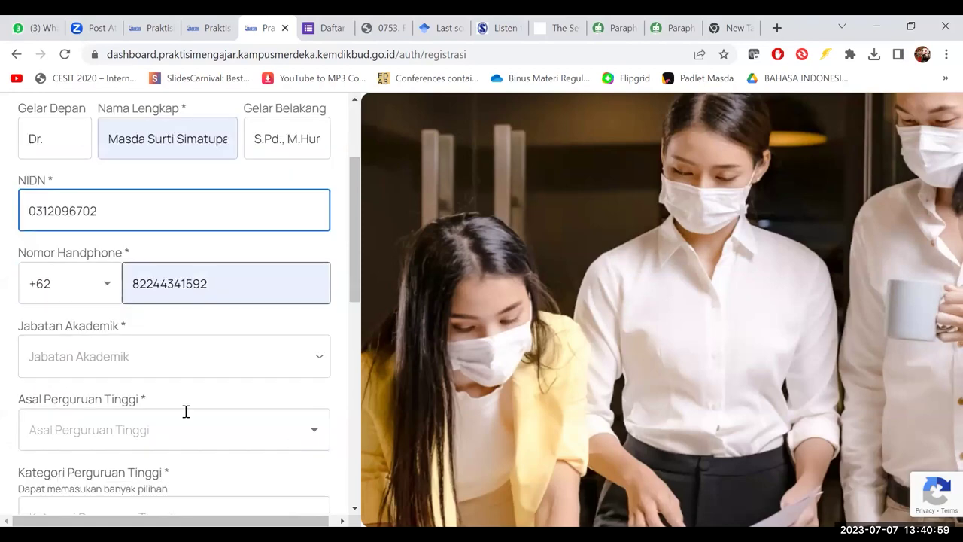
click(319, 360)
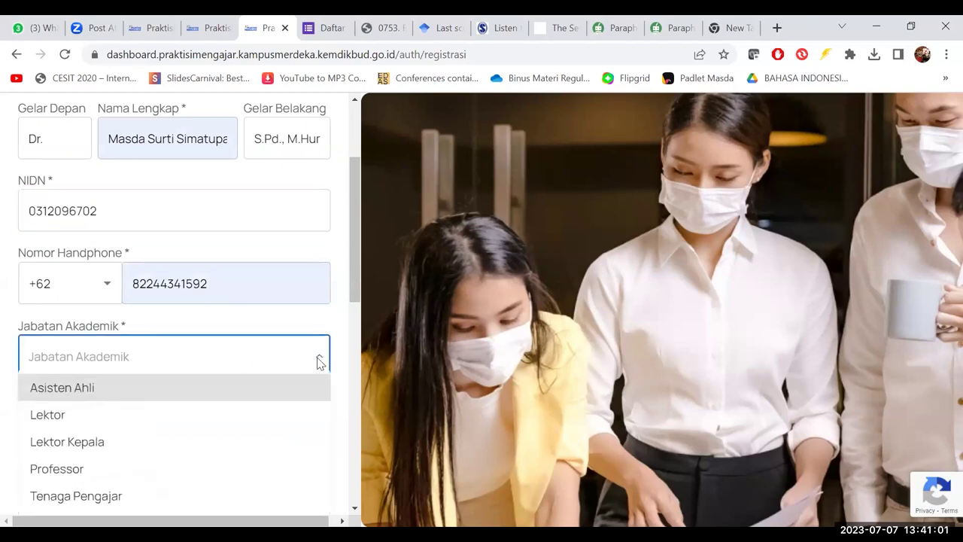
click(89, 442)
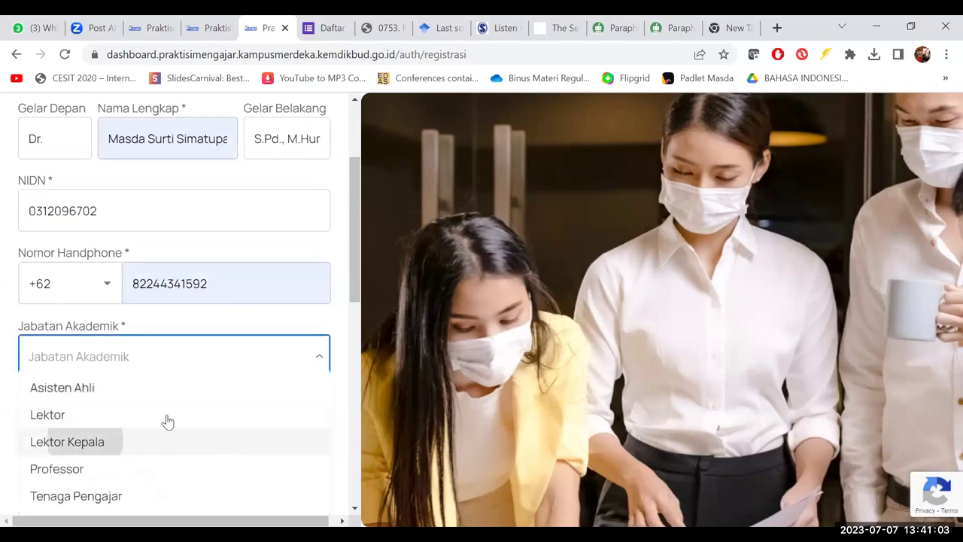
Search 'Universitas Kristen' and select Universitas Kristen Indonesia as the home university
scroll(237, 354, down, 2)
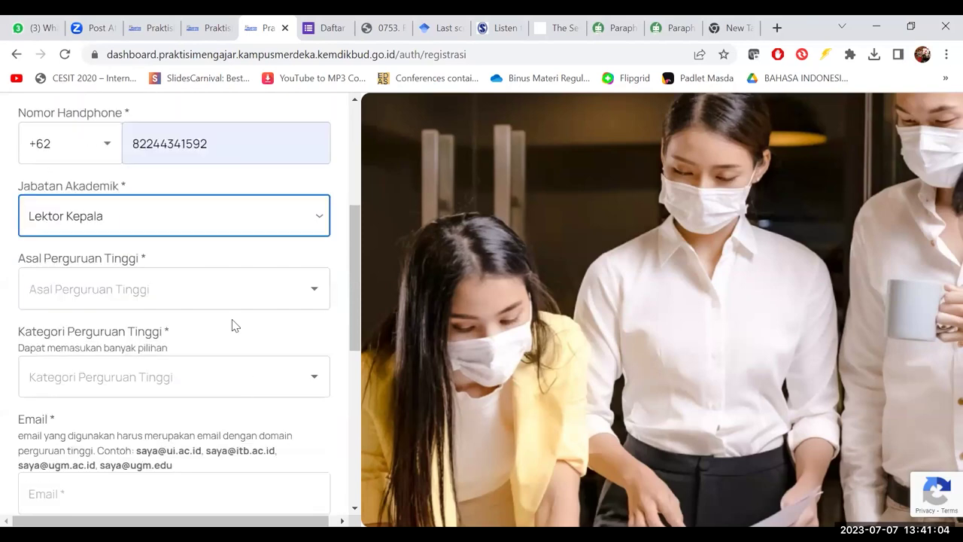
click(314, 284)
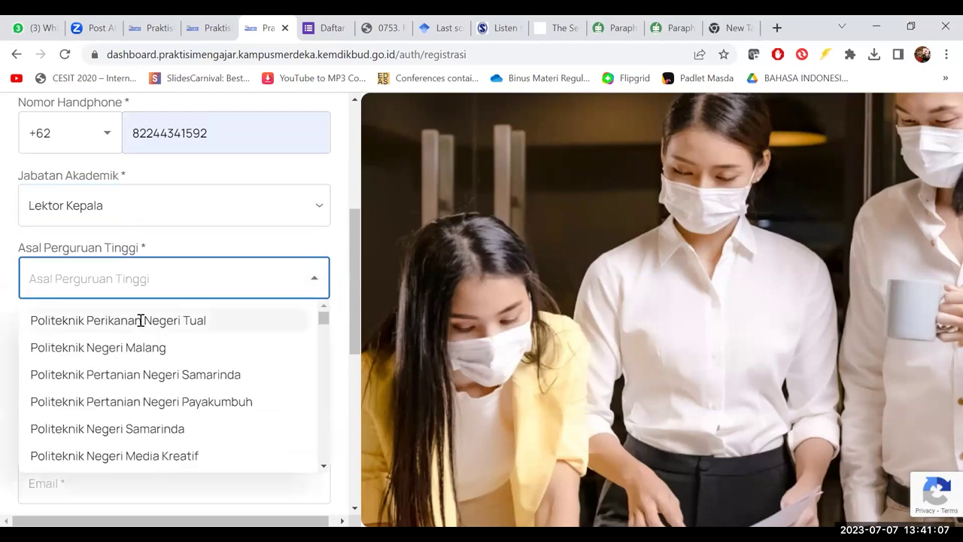
text(Univ)
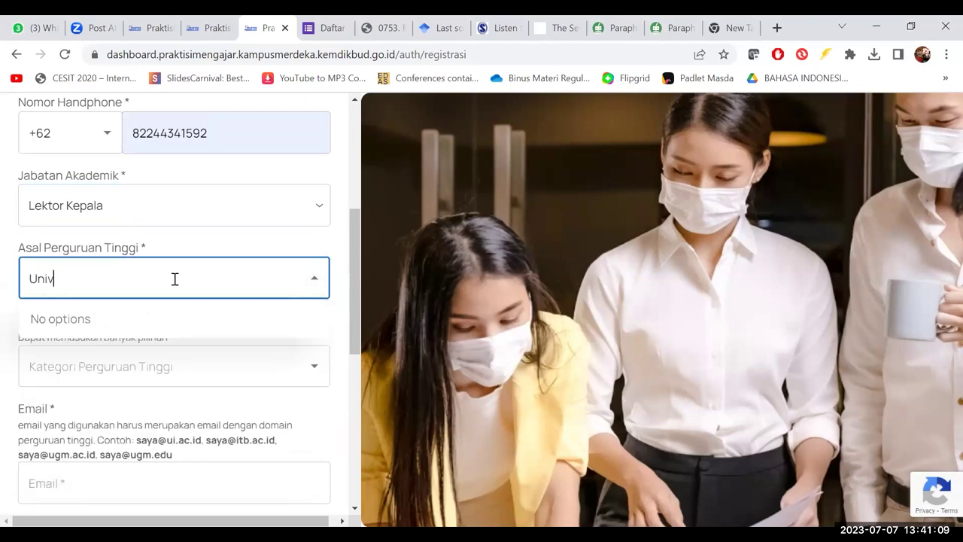
text(ersitas)
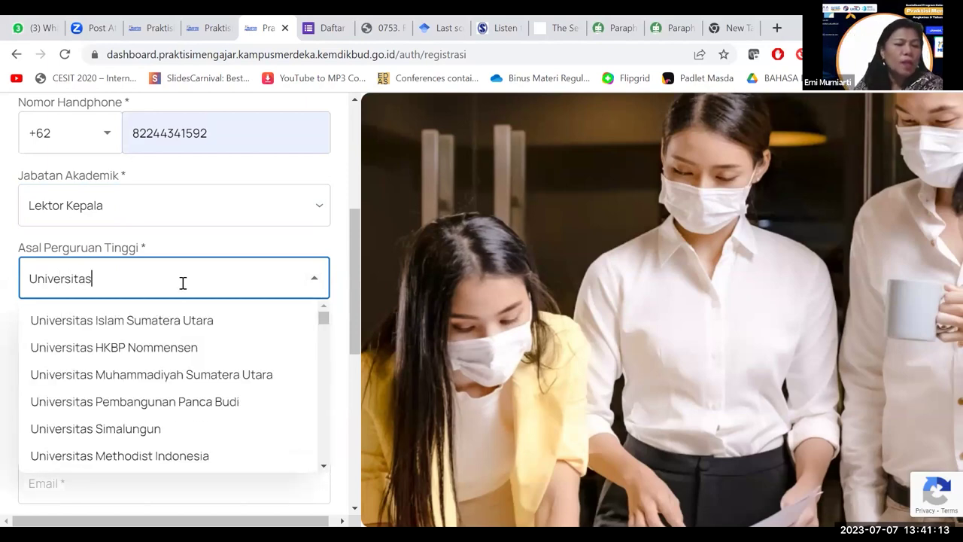
text( K)
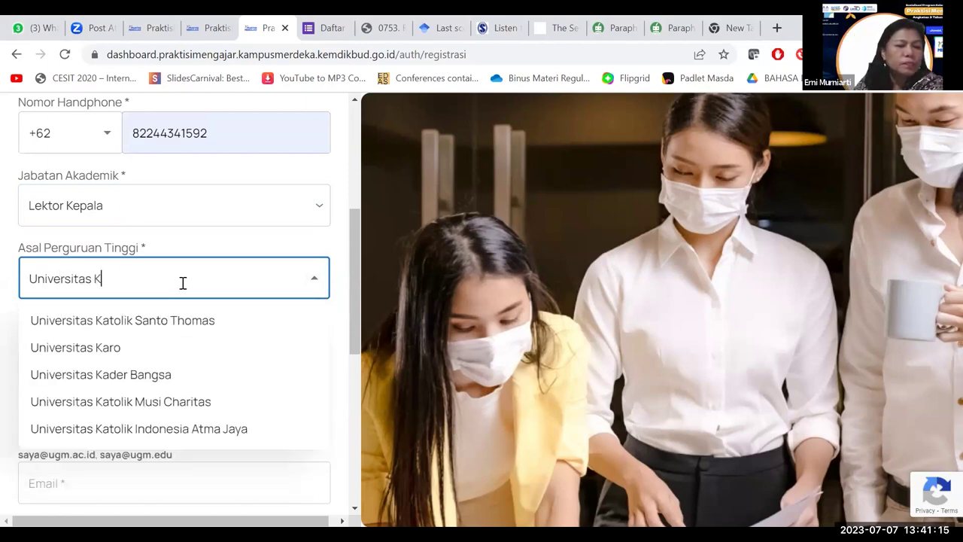
text(ris)
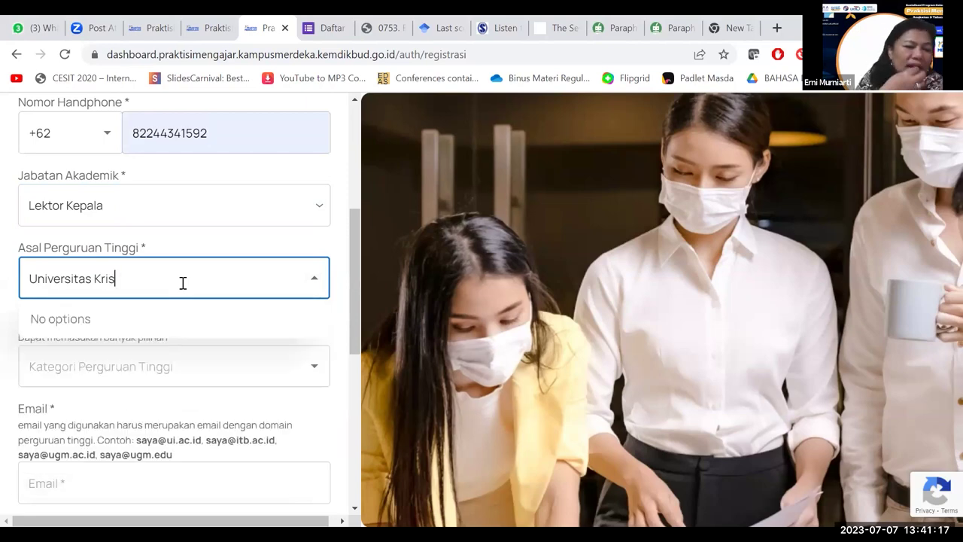
text(ten)
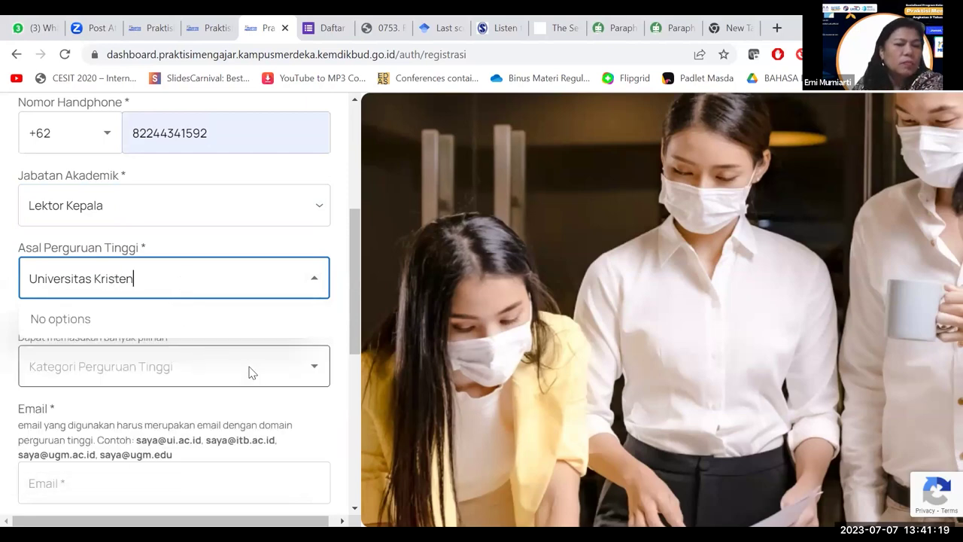
key(Return)
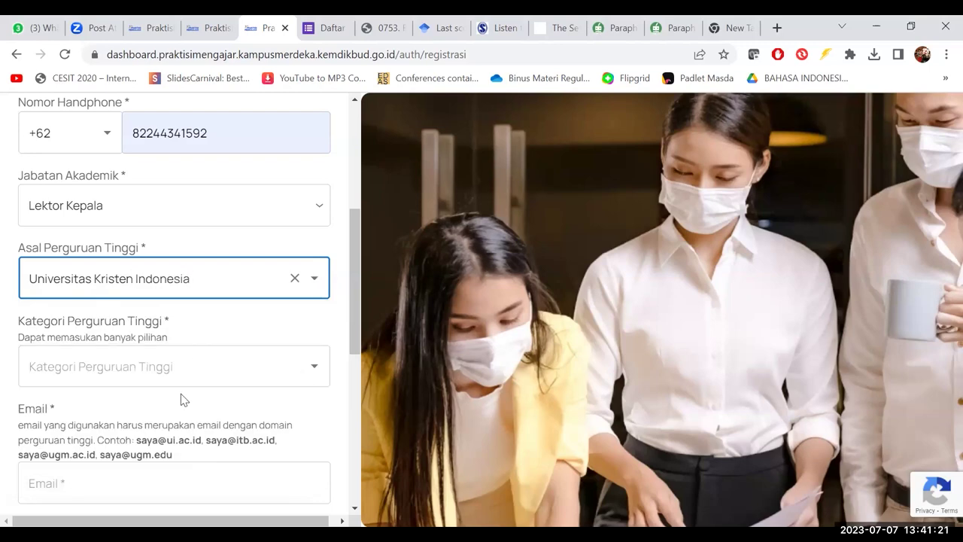
Choose DIKTI as the university category
click(134, 368)
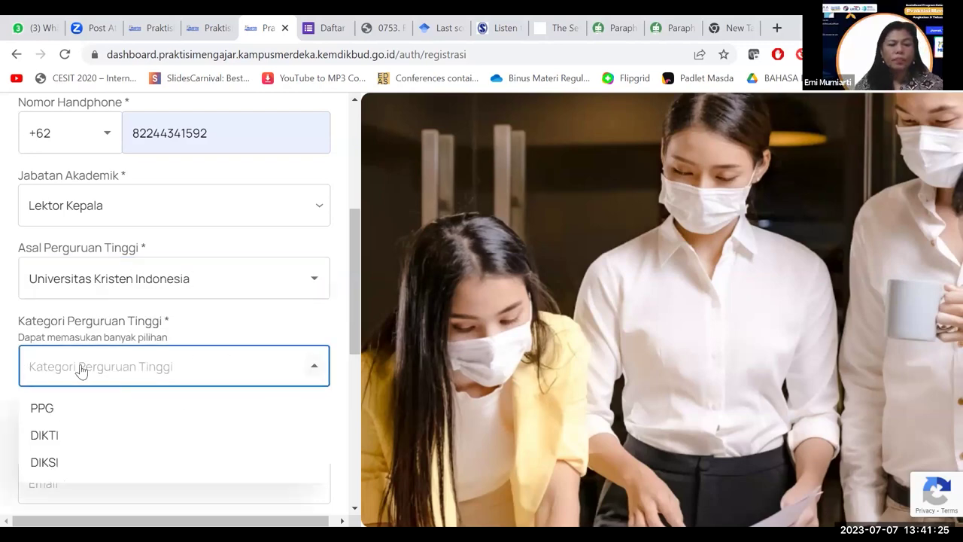
scroll(47, 364, down, 1)
click(47, 364)
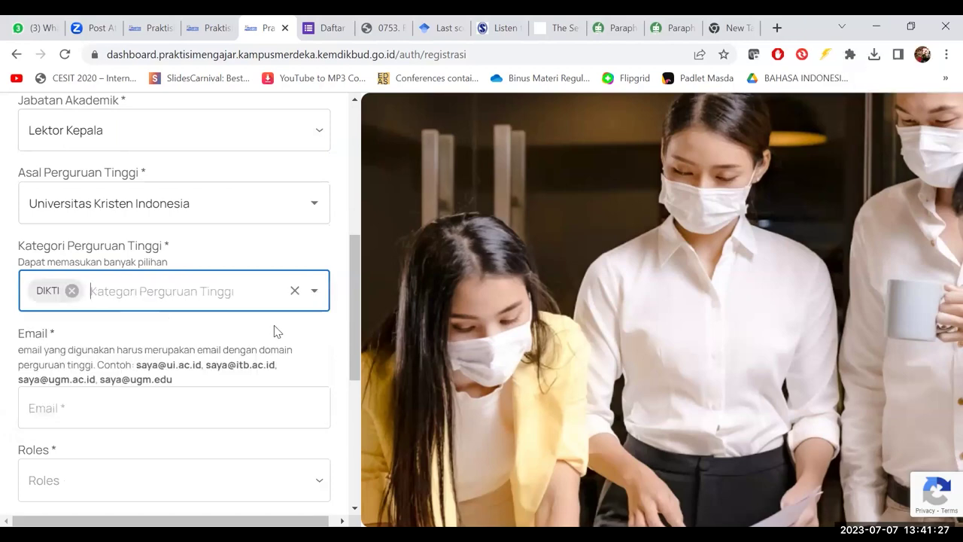
Fill the institutional e-mail and password from a saved login suggestion
scroll(280, 333, down, 1)
click(70, 328)
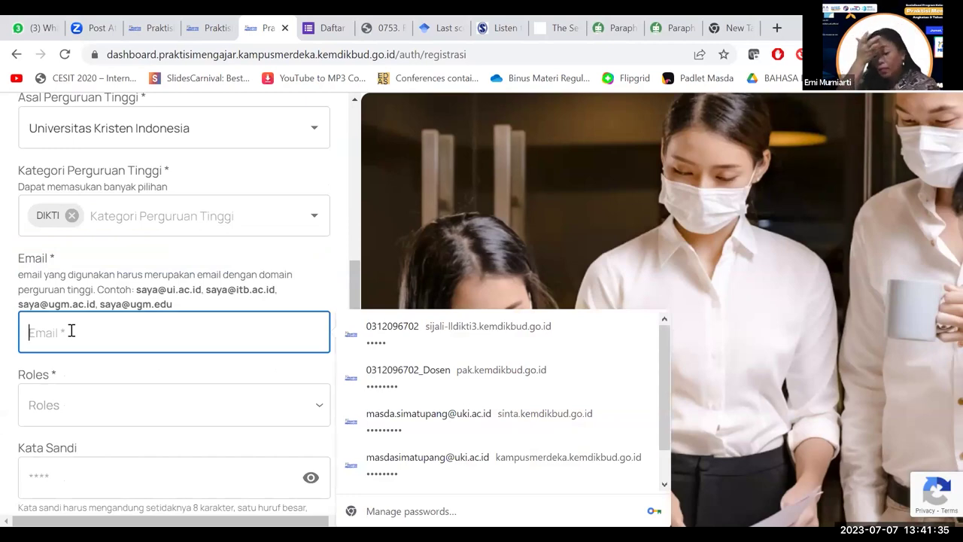
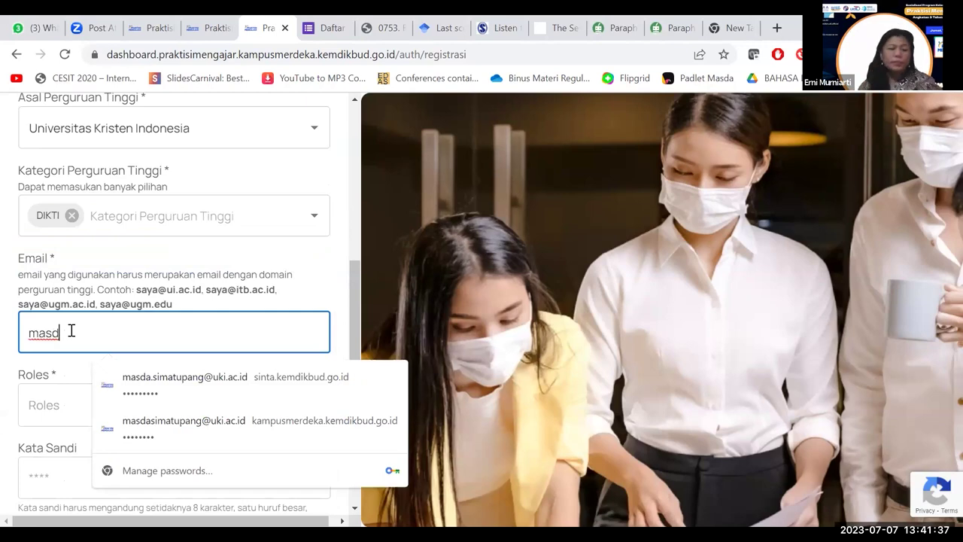
click(184, 427)
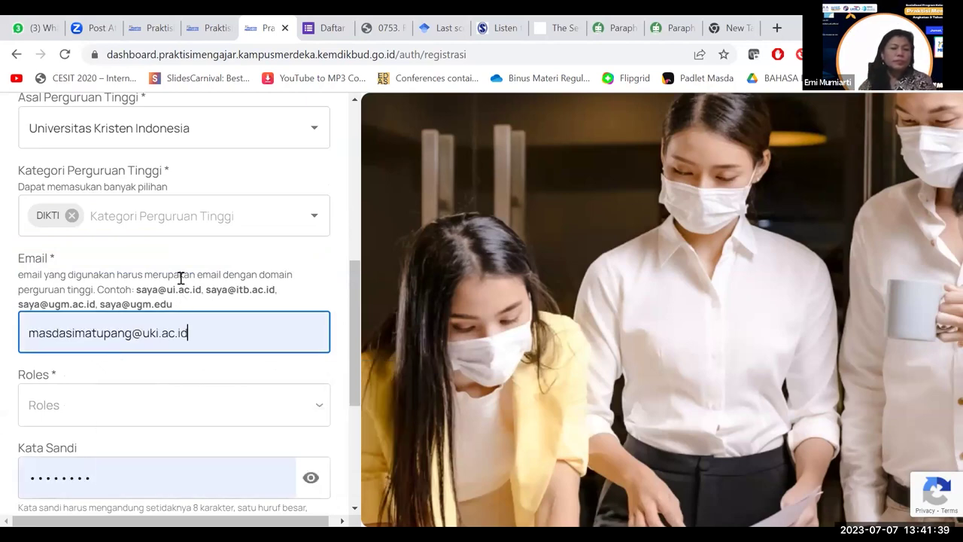
Select Dosen in the Roles dropdown
click(65, 415)
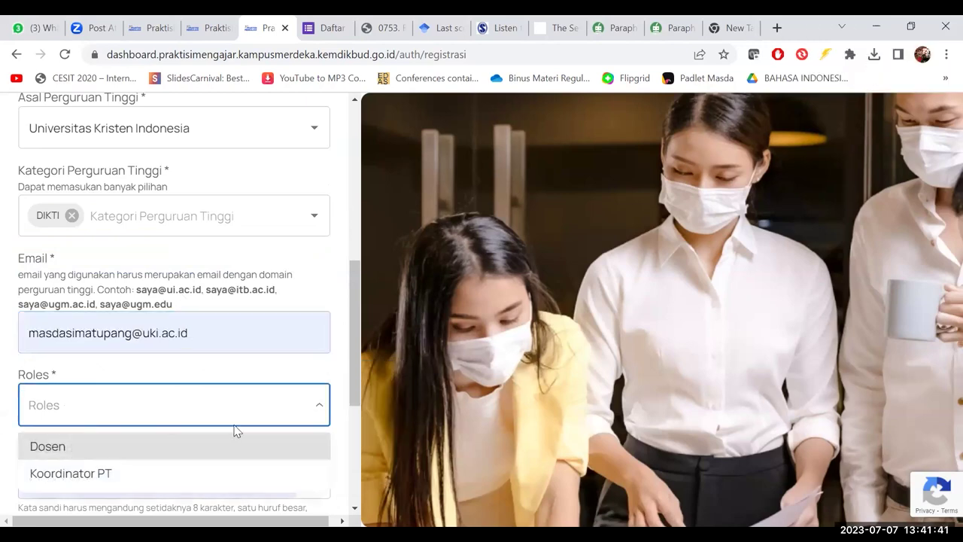
click(54, 449)
scroll(125, 441, down, 2)
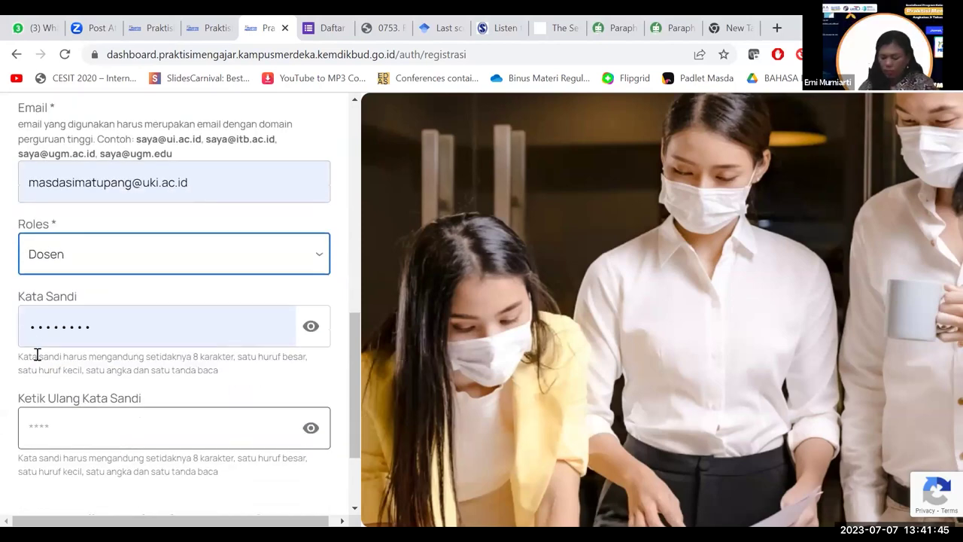
Replace the autofilled password with a new six-character password and repeat it in the confirmation
click(138, 333)
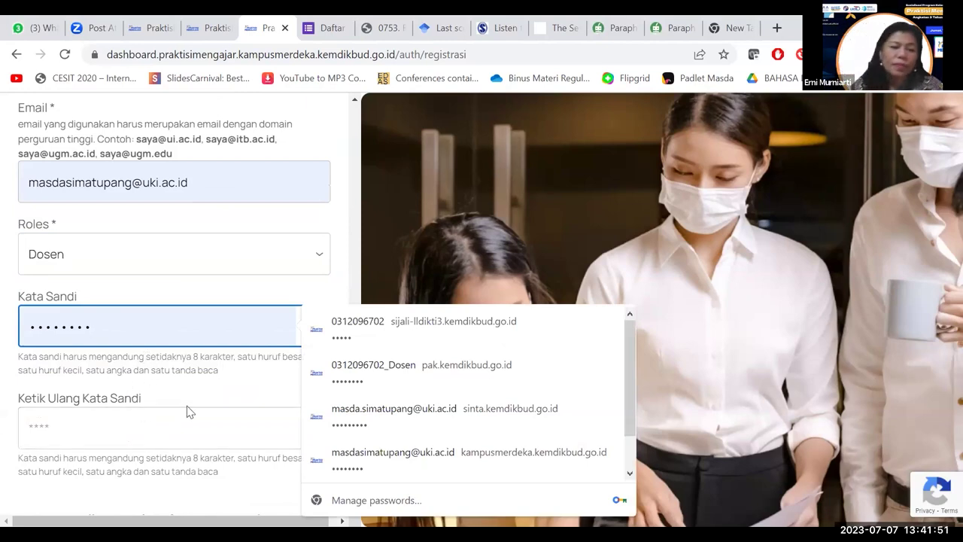
key(BackSpace)
key(BackSpace)
key(BackSpace)
key(BackSpace)
key(BackSpace)
key(BackSpace)
key(BackSpace)
key(BackSpace)
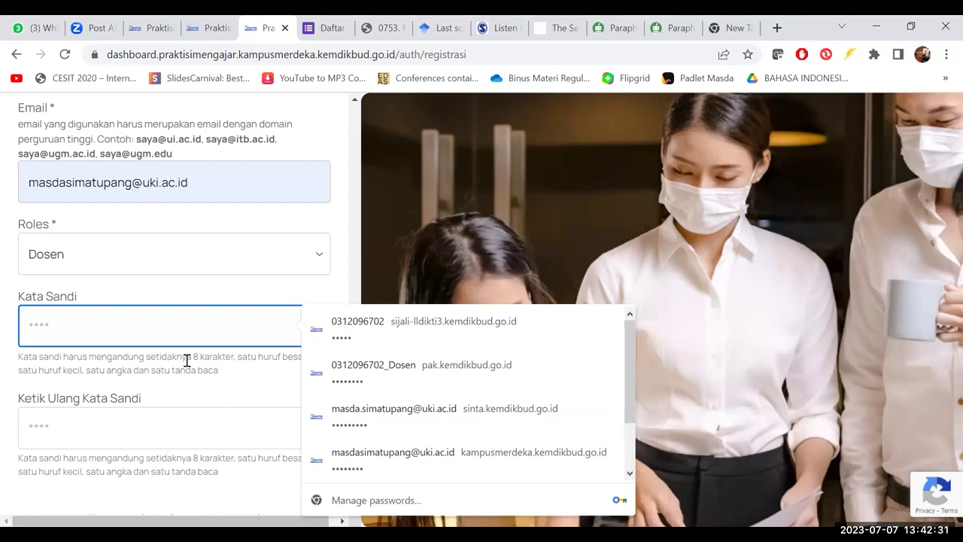
text(•)
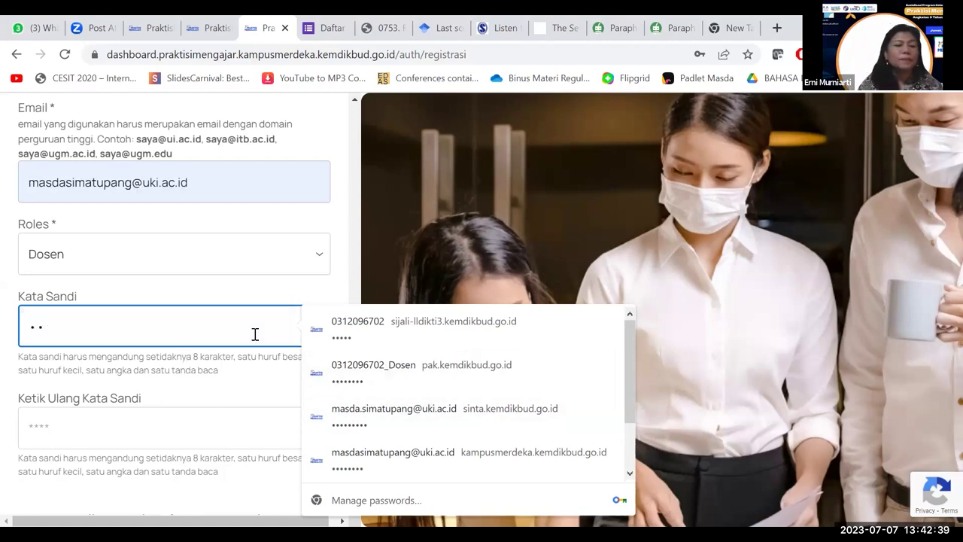
key(BackSpace)
key(BackSpace)
text(•)
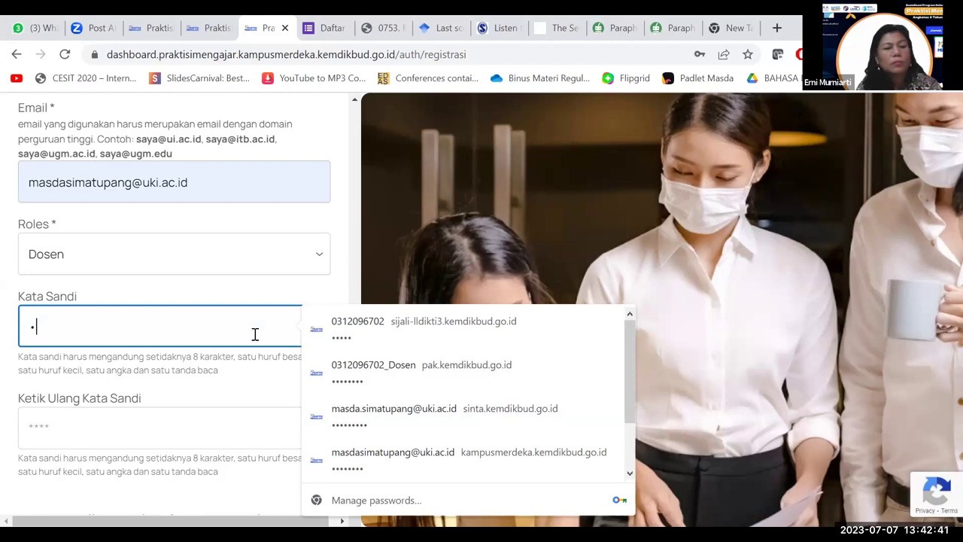
text(••••)
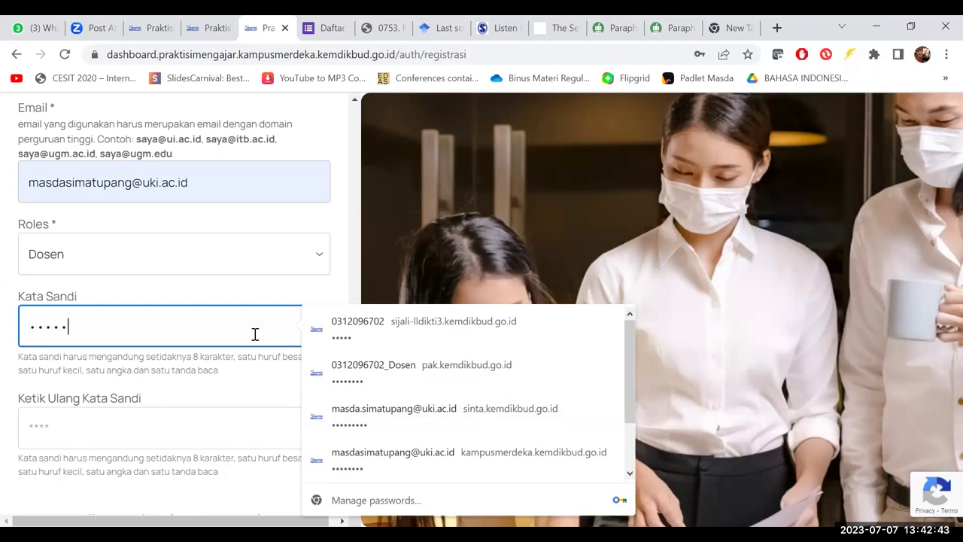
text(•)
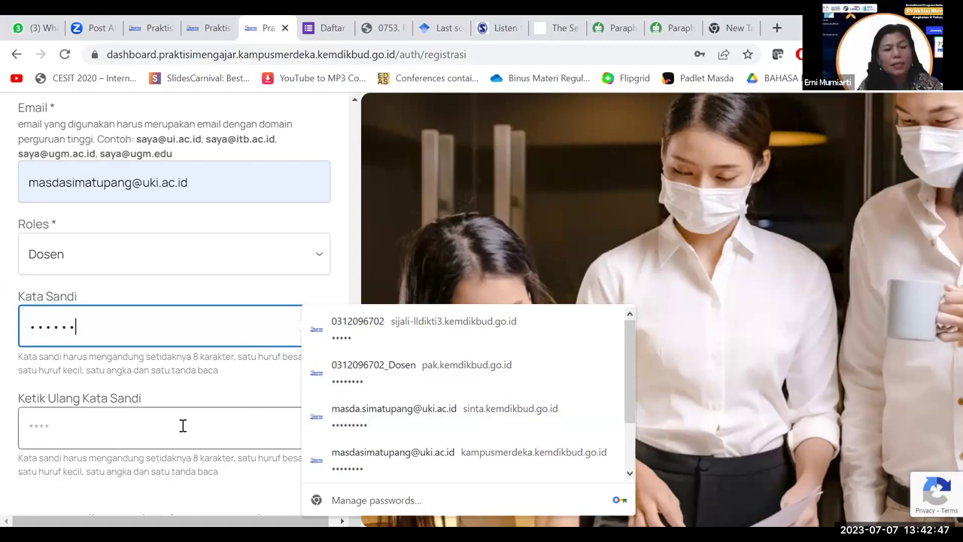
click(102, 422)
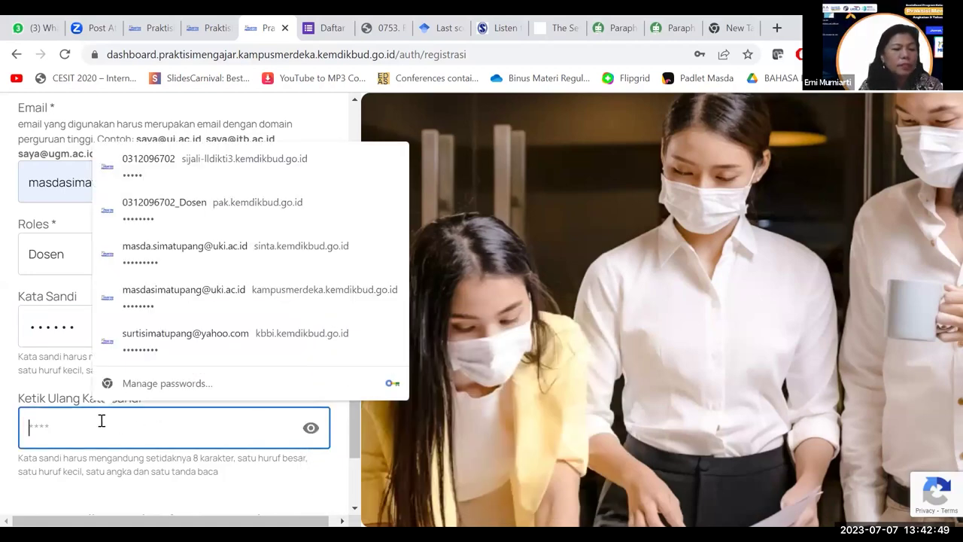
text(••••)
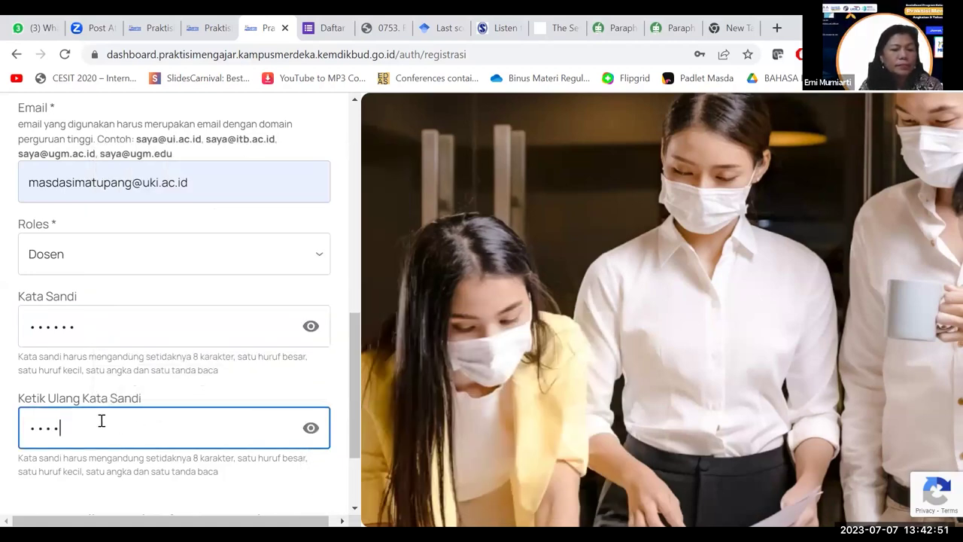
text(••)
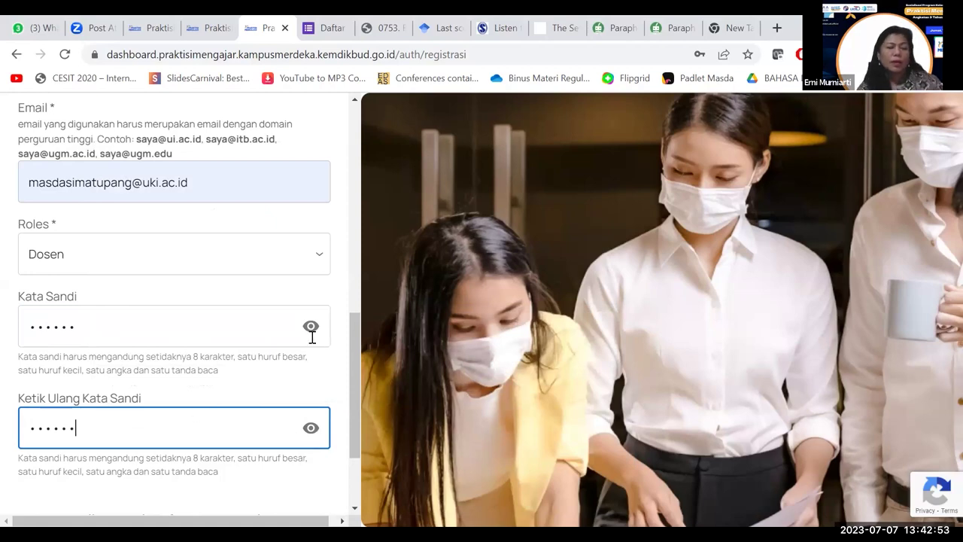
Reveal both password fields to compare them, then submit the form with Daftar
click(311, 328)
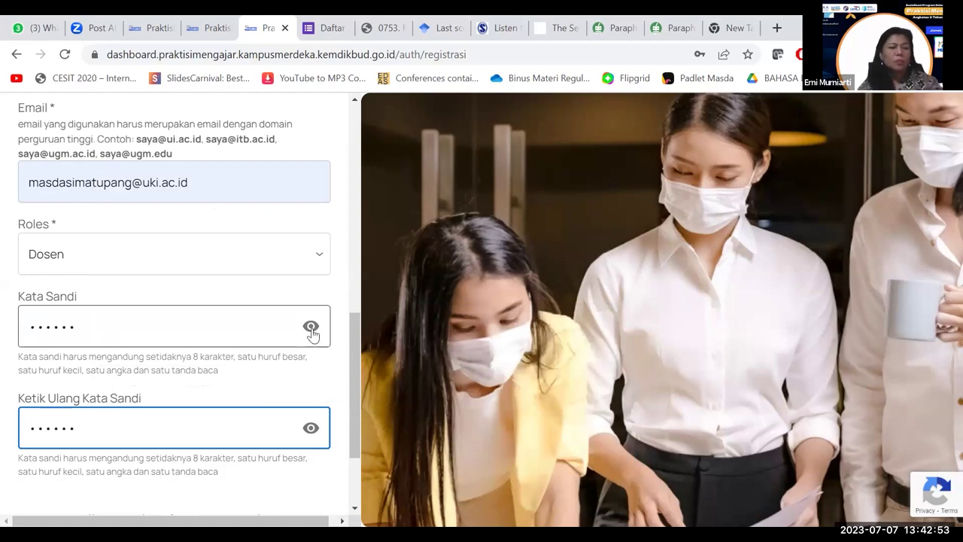
click(310, 429)
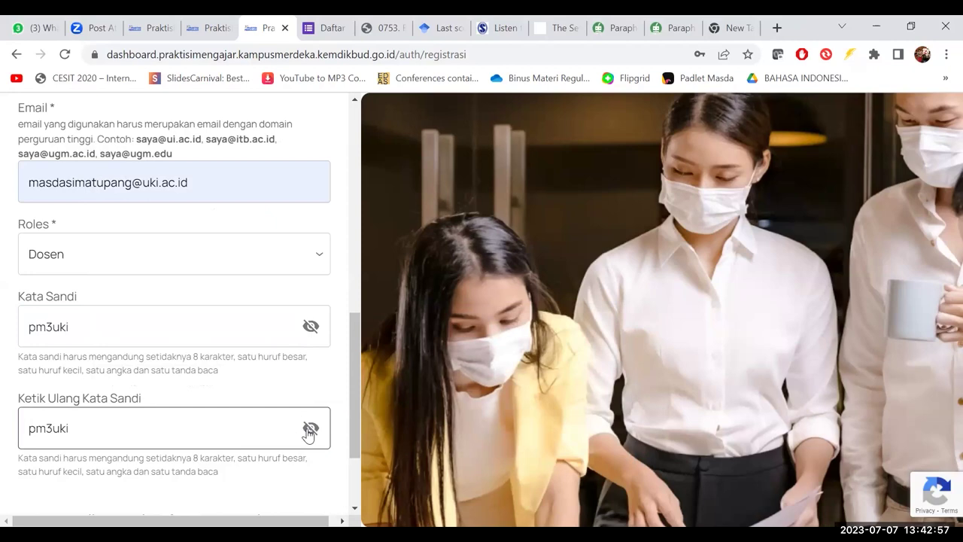
scroll(236, 426, down, 2)
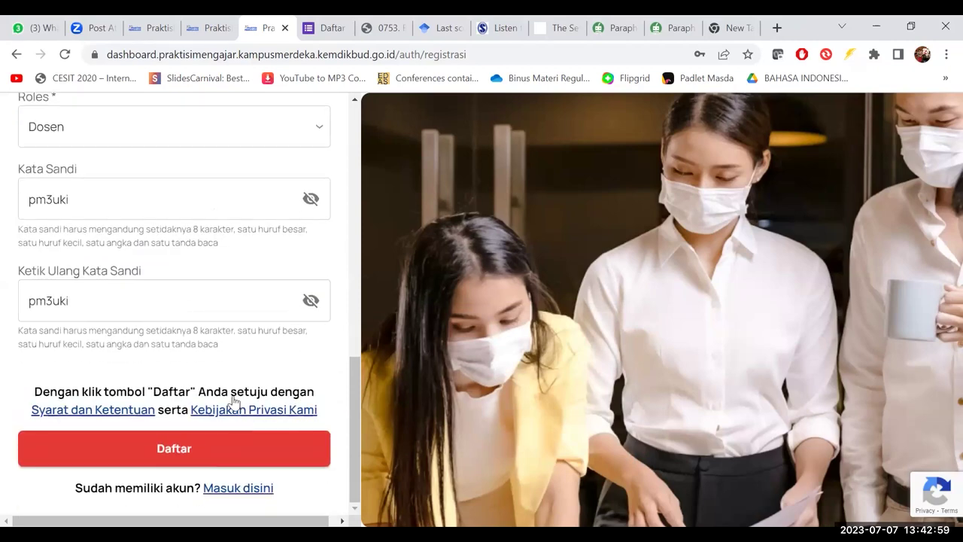
click(162, 445)
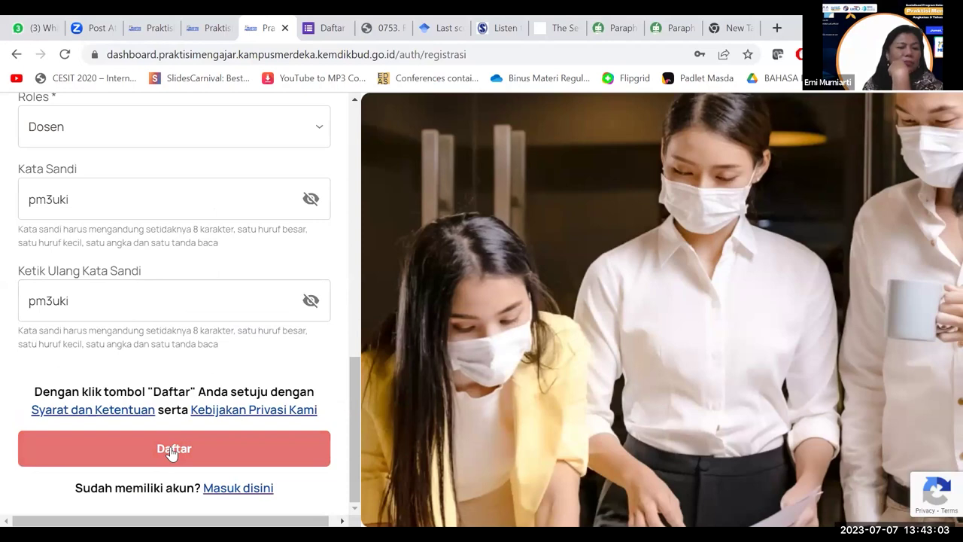
click(172, 450)
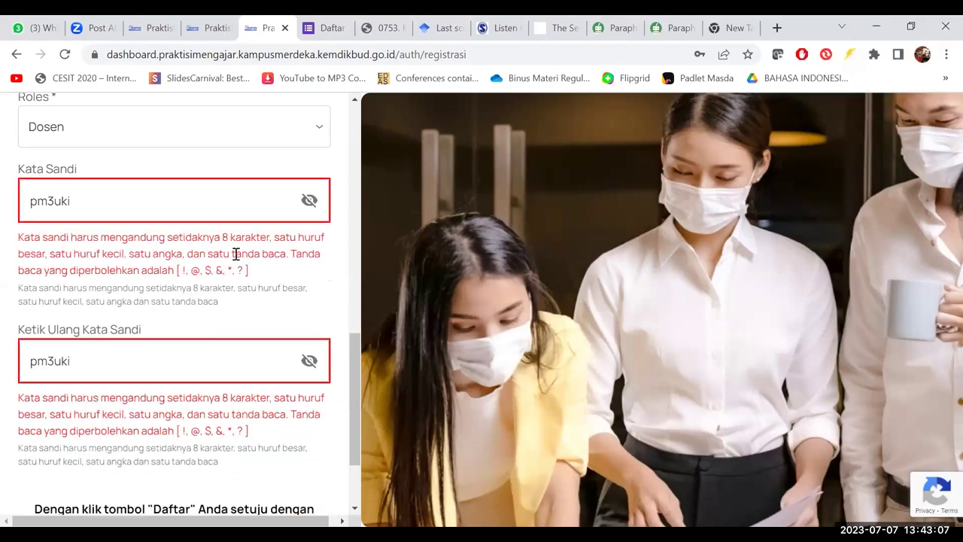
Append digits to the password, retype the full password in the confirmation field, and resubmit
click(140, 206)
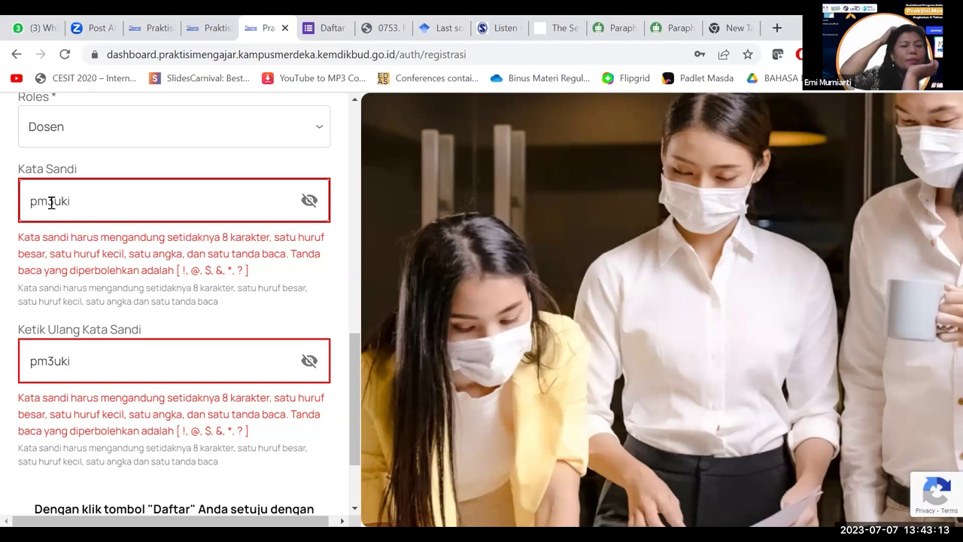
click(74, 202)
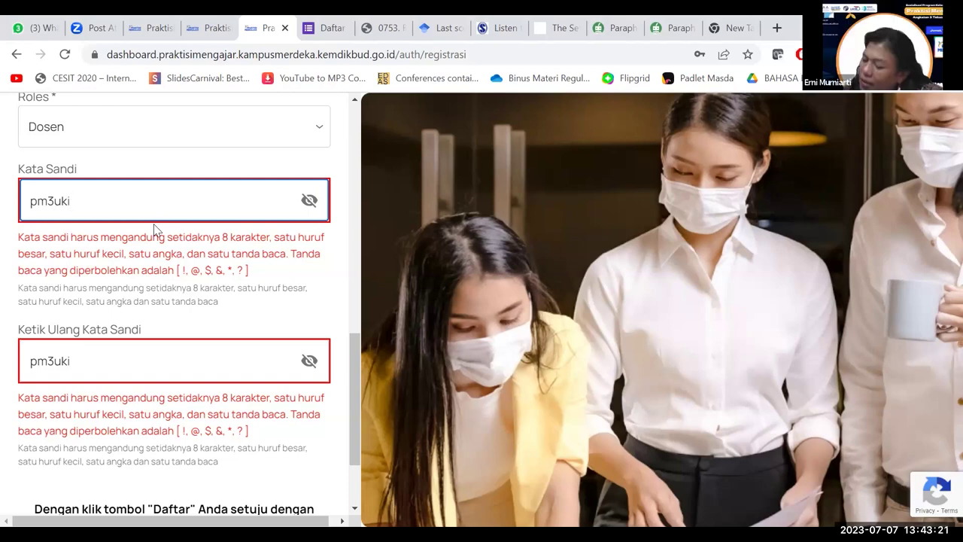
text(23)
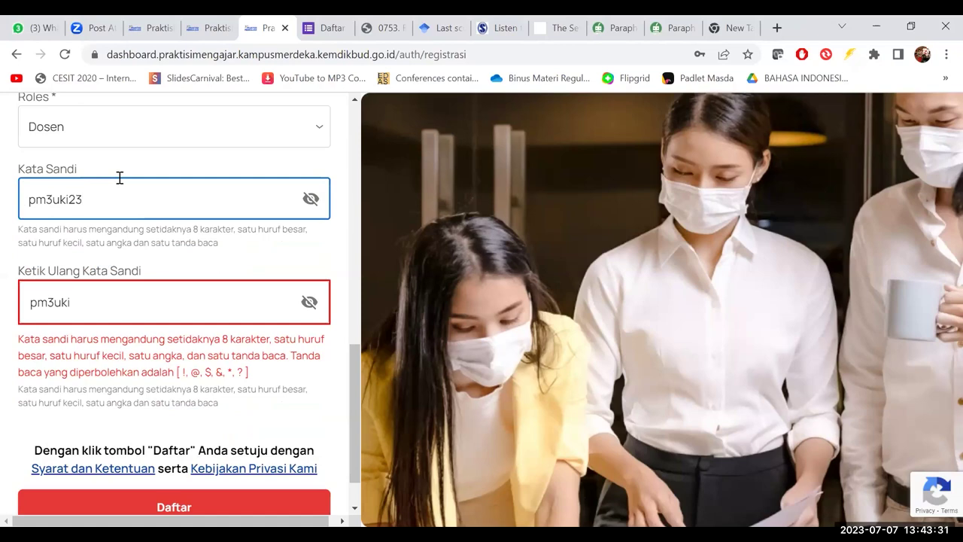
click(123, 298)
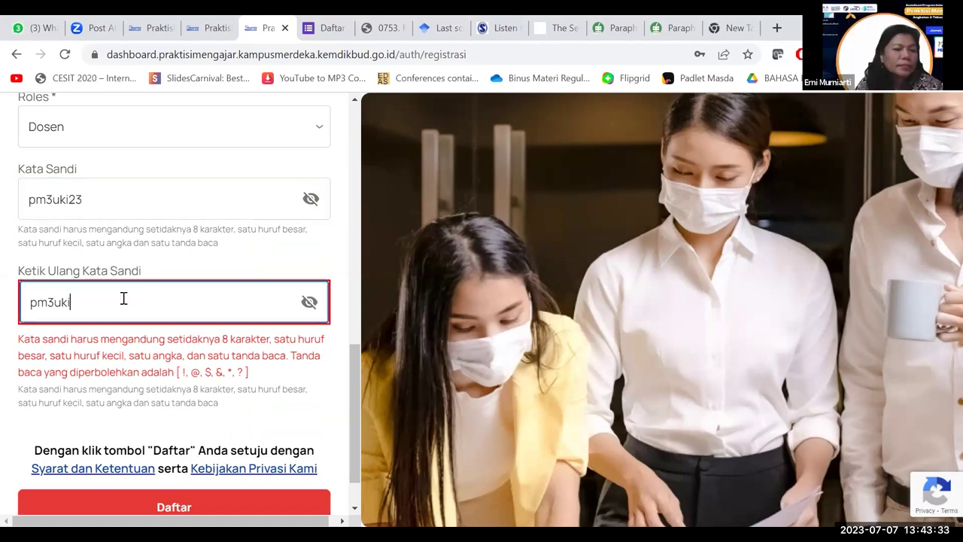
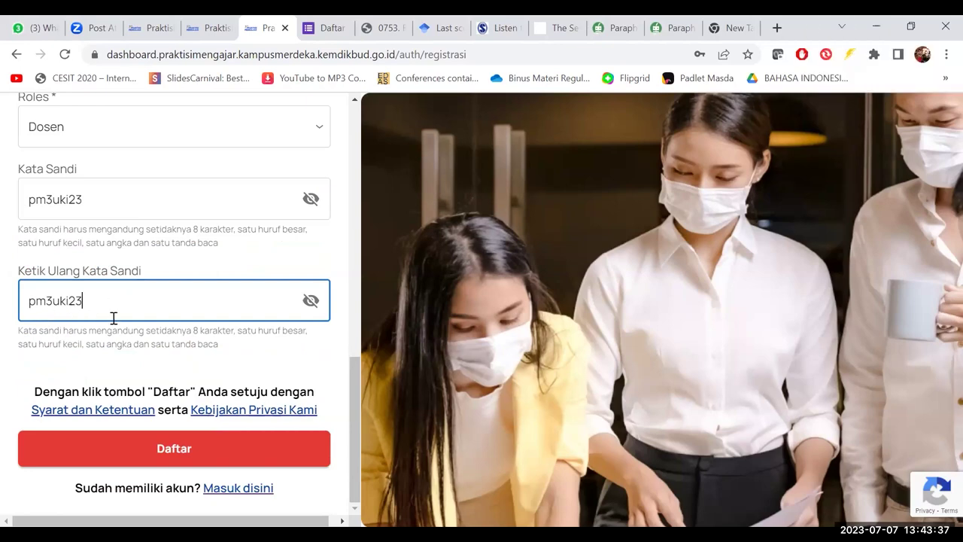
click(168, 450)
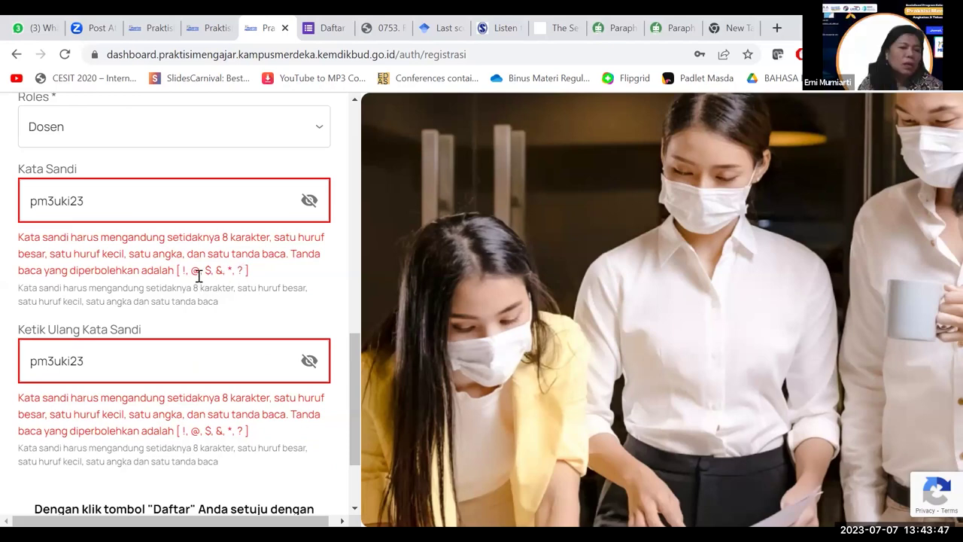
Insert a single @ into both the password and its confirmation, then resubmit with Daftar
click(67, 201)
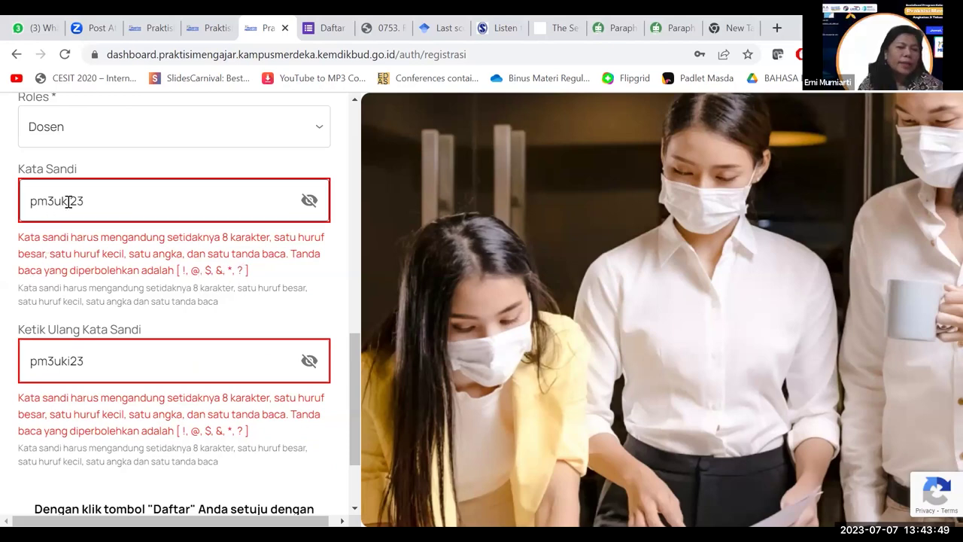
key(Right)
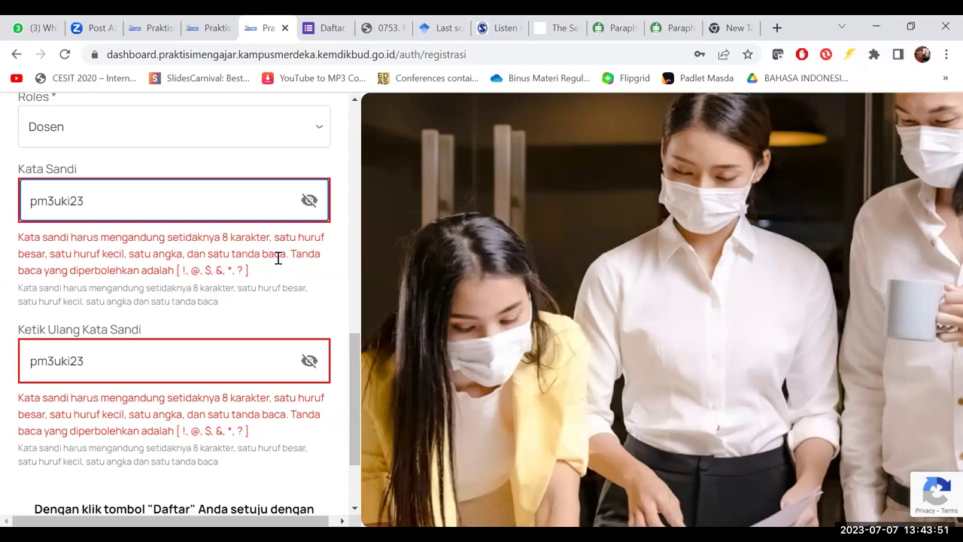
text(@)
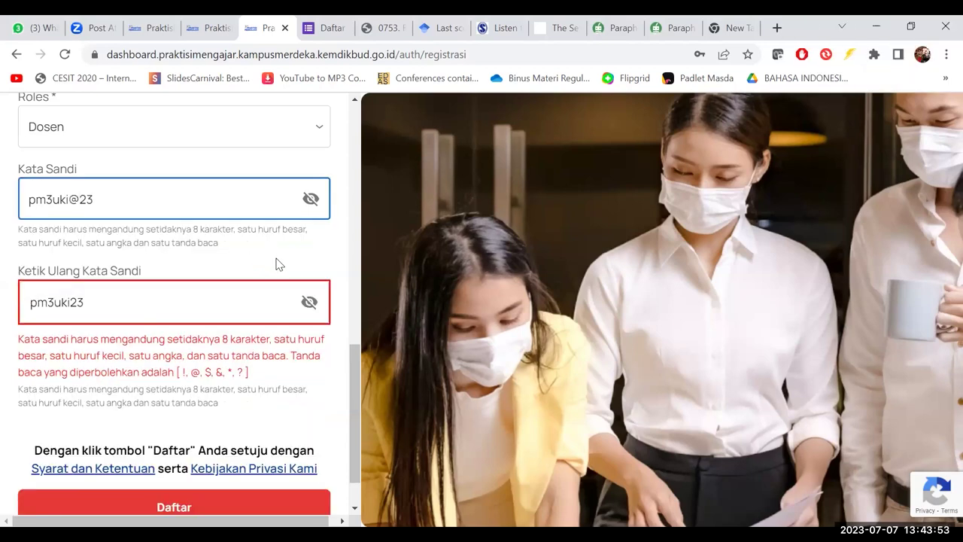
click(53, 200)
text(@)
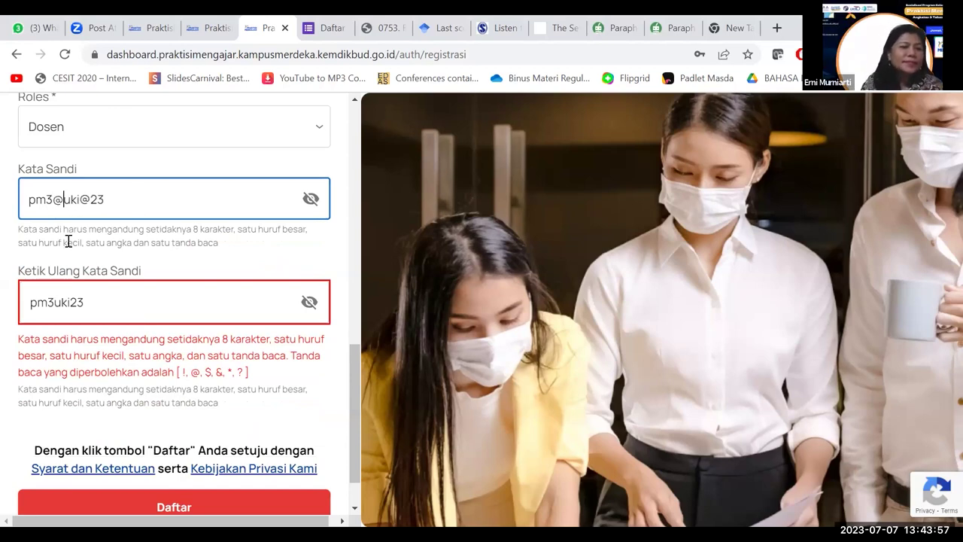
click(85, 201)
key(BackSpace)
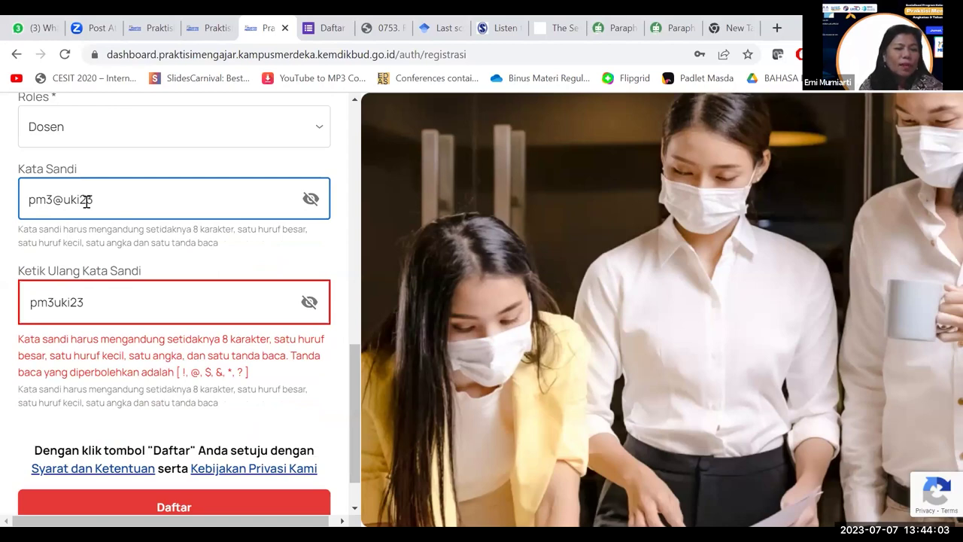
click(55, 301)
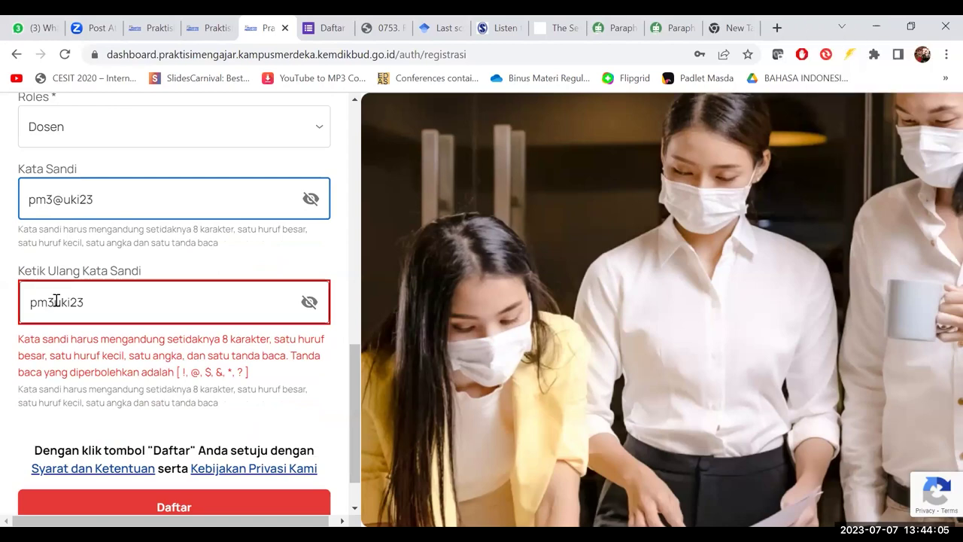
click(55, 301)
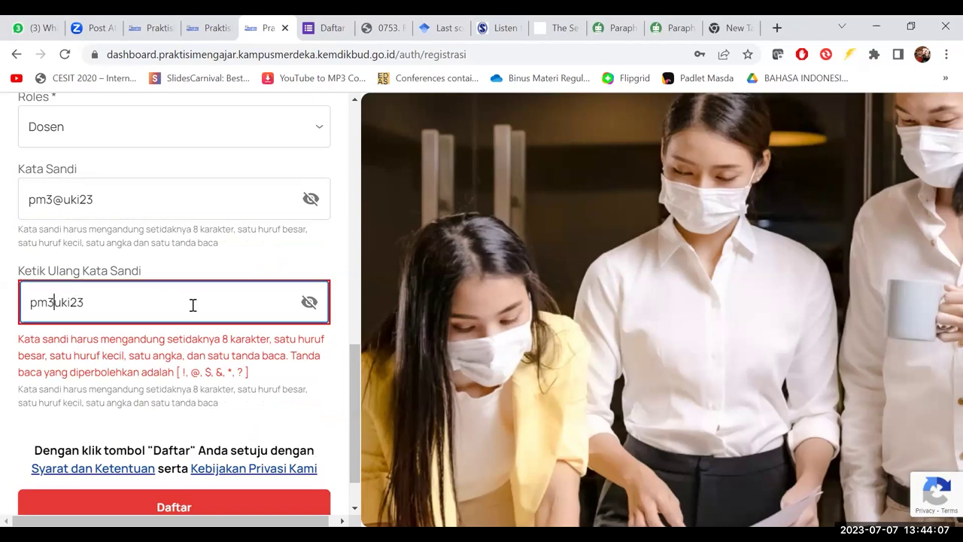
text(@)
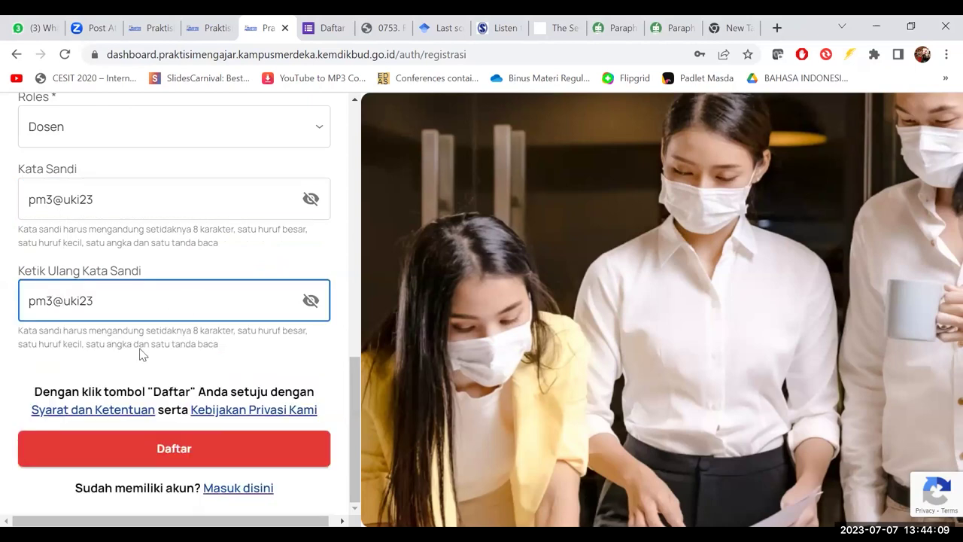
click(174, 450)
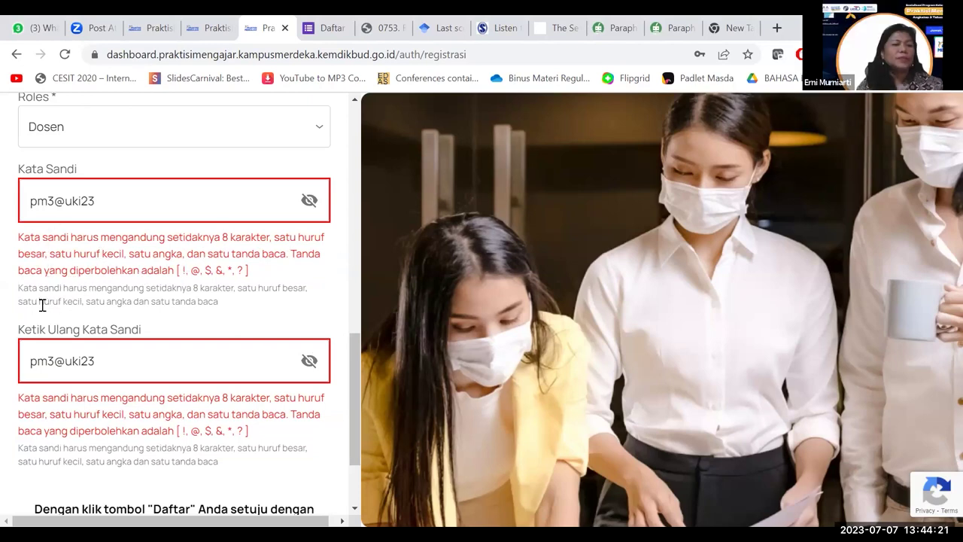
Uppercase the first two password letters in both fields, submit, and dismiss Chrome's save-password prompt
click(33, 200)
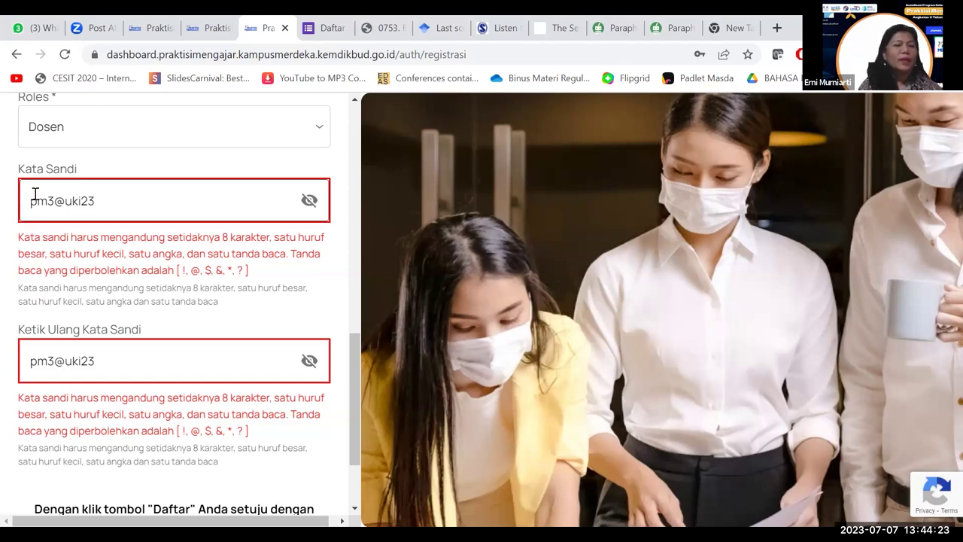
key(BackSpace)
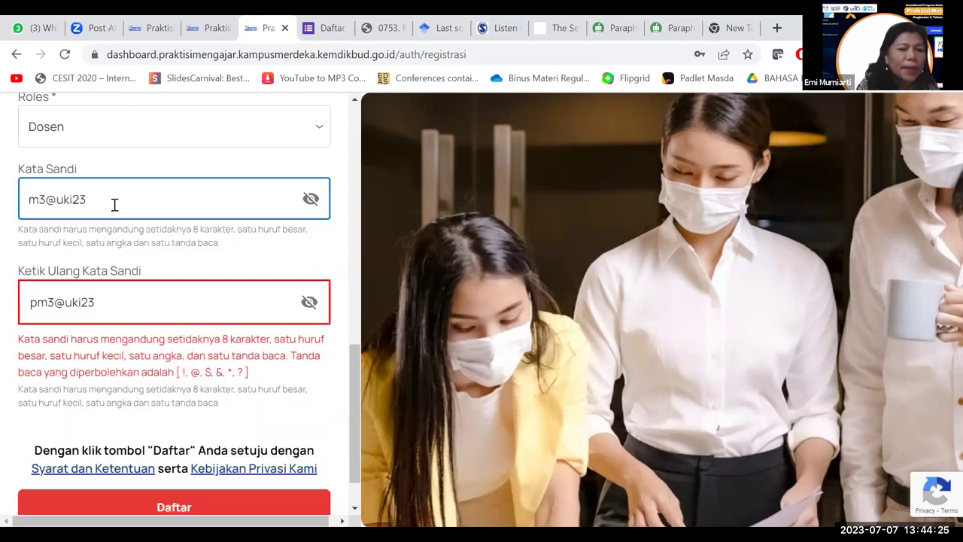
text(P)
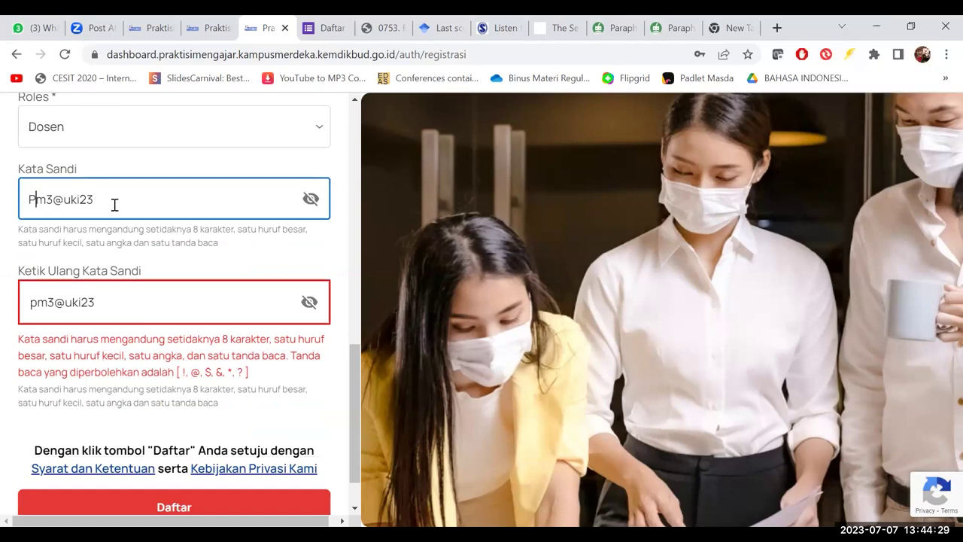
key(Delete)
text(M)
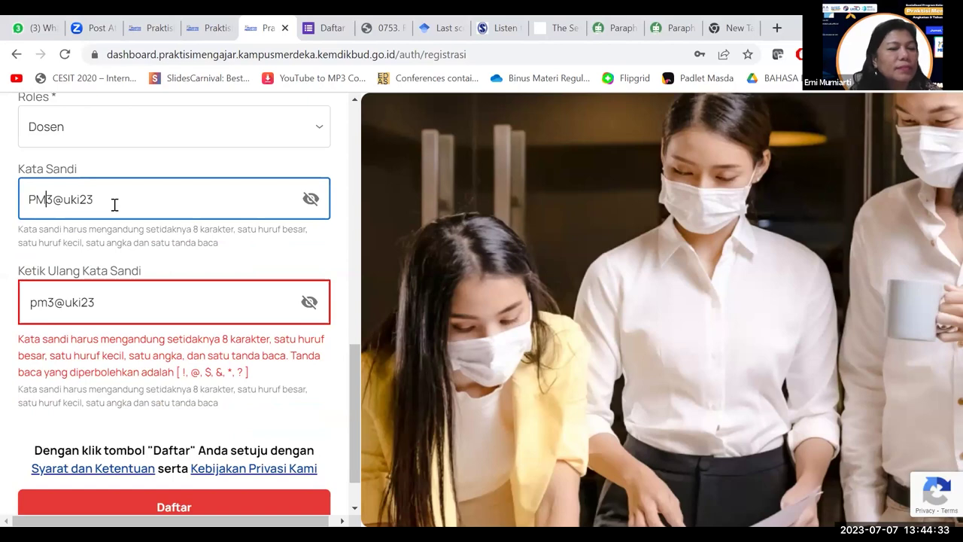
click(49, 304)
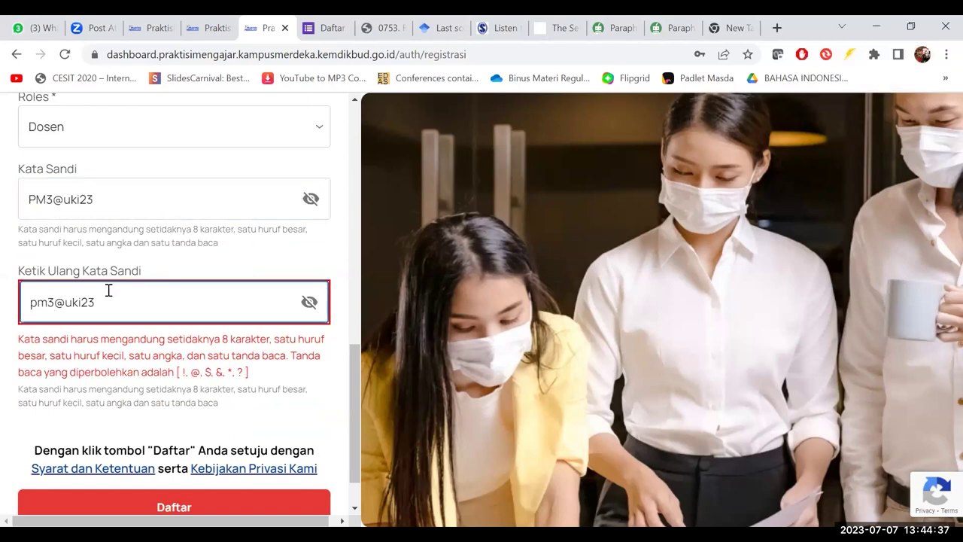
key(BackSpace)
key(BackSpace)
text(PM)
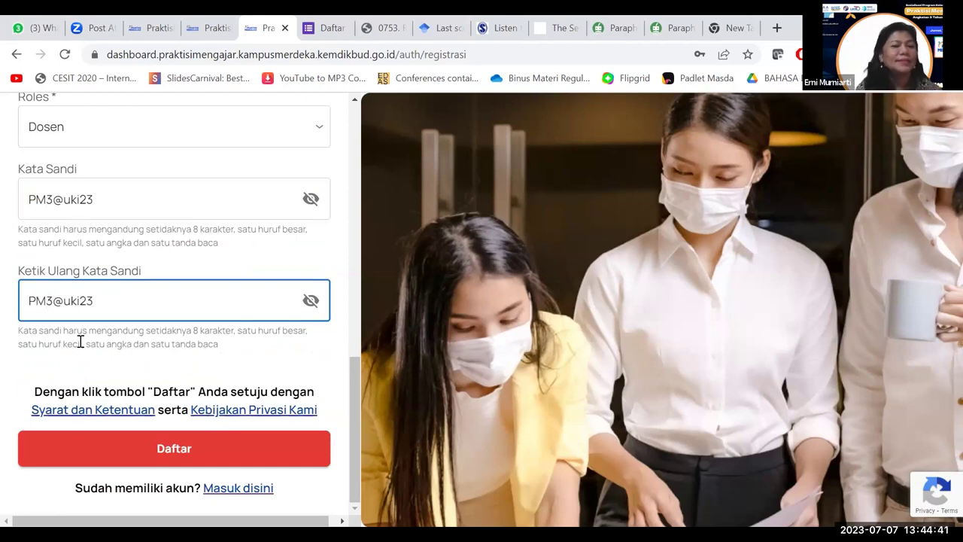
click(172, 452)
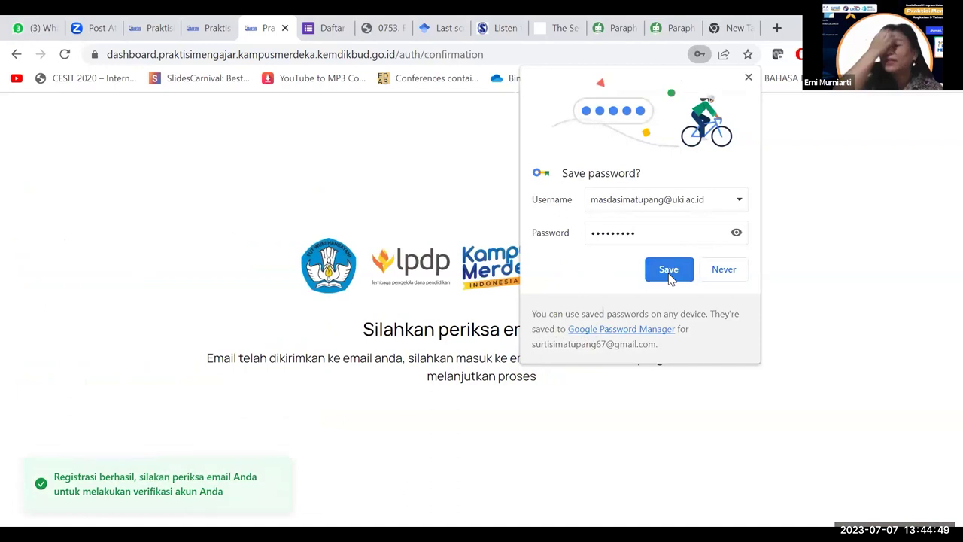
click(518, 467)
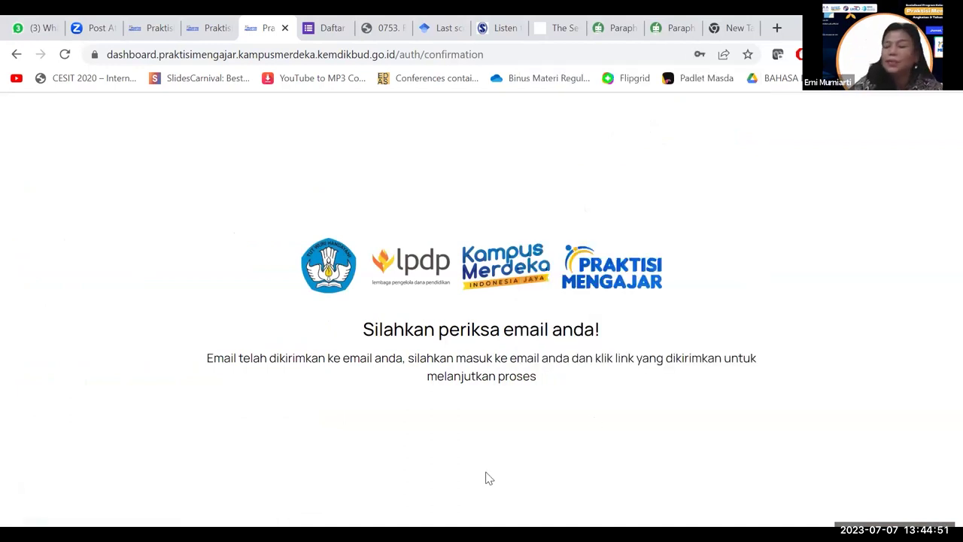
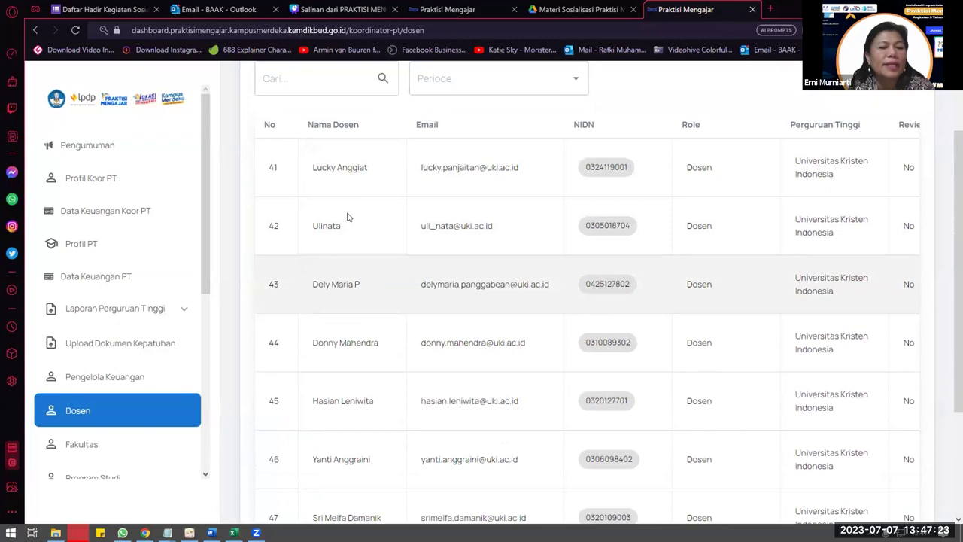
drag(296, 168, 367, 167)
click(425, 198)
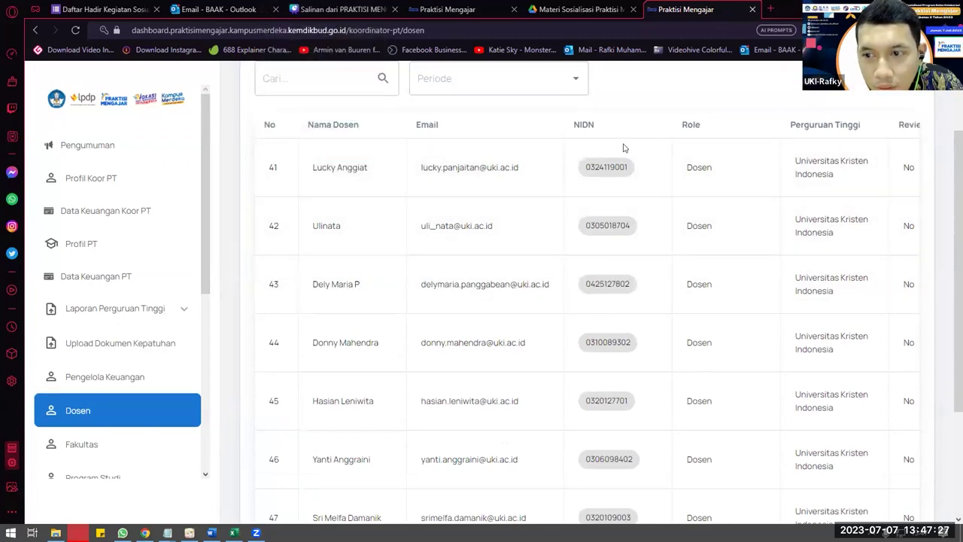
scroll(634, 294, down, 5)
drag(645, 441, 881, 438)
scroll(617, 282, up, 5)
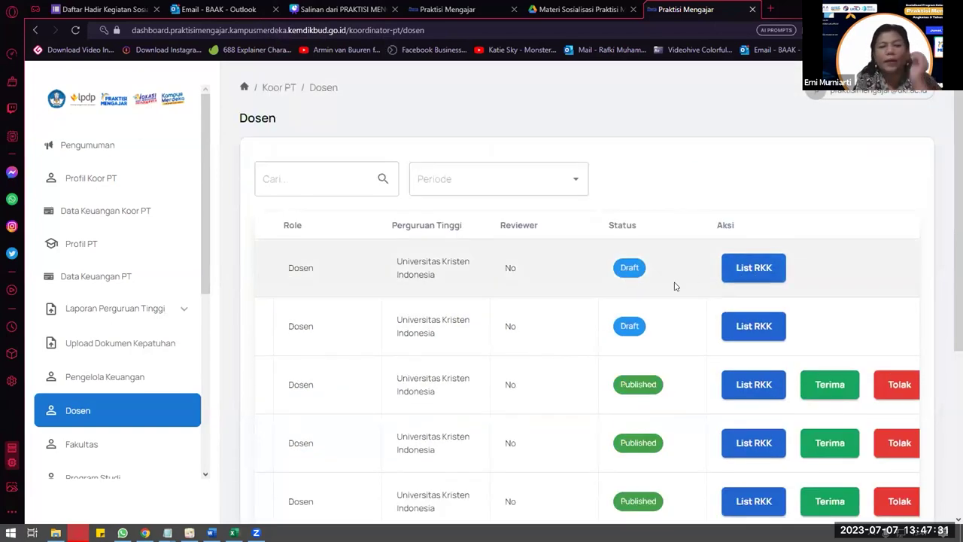
scroll(674, 285, down, 5)
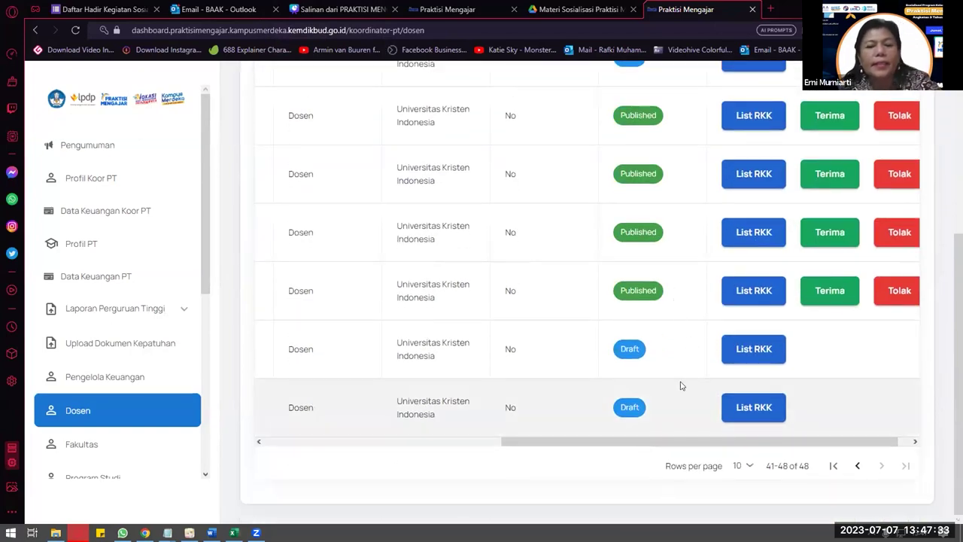
drag(675, 439, 721, 440)
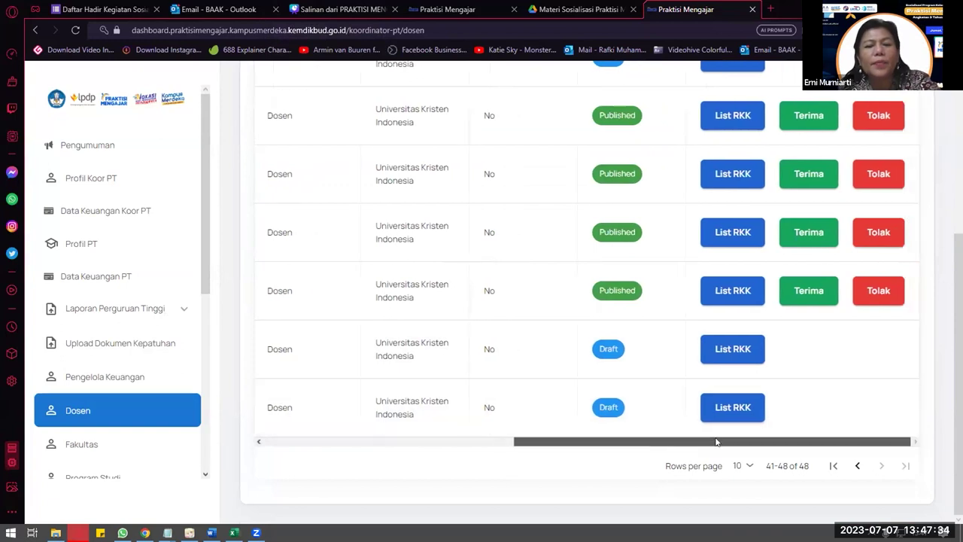
click(726, 295)
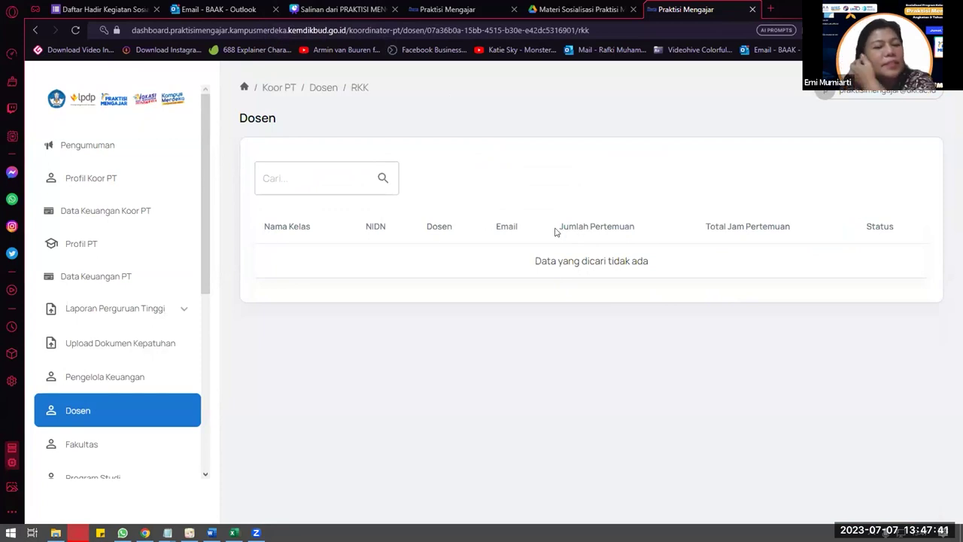
key(alt+Left)
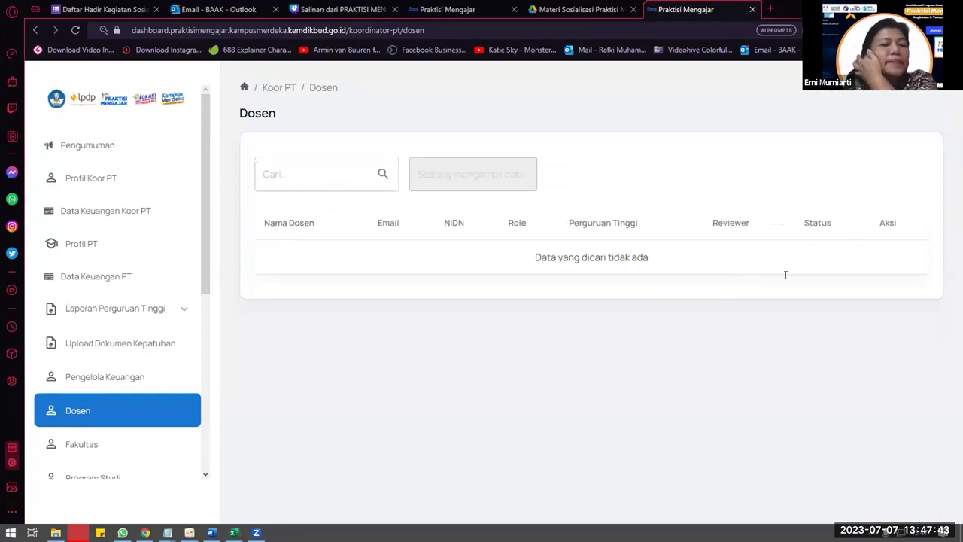
scroll(732, 391, down, 5)
click(832, 442)
click(905, 465)
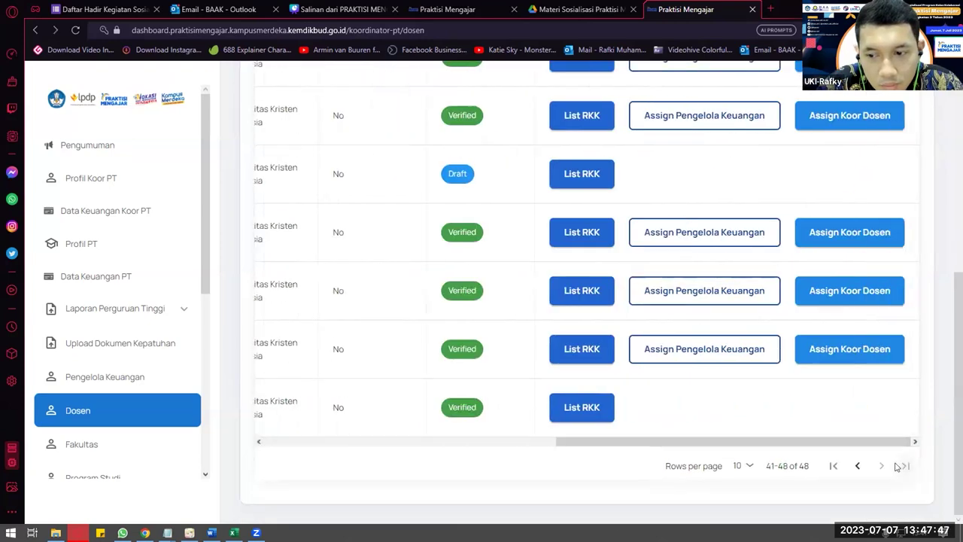
drag(566, 444, 299, 419)
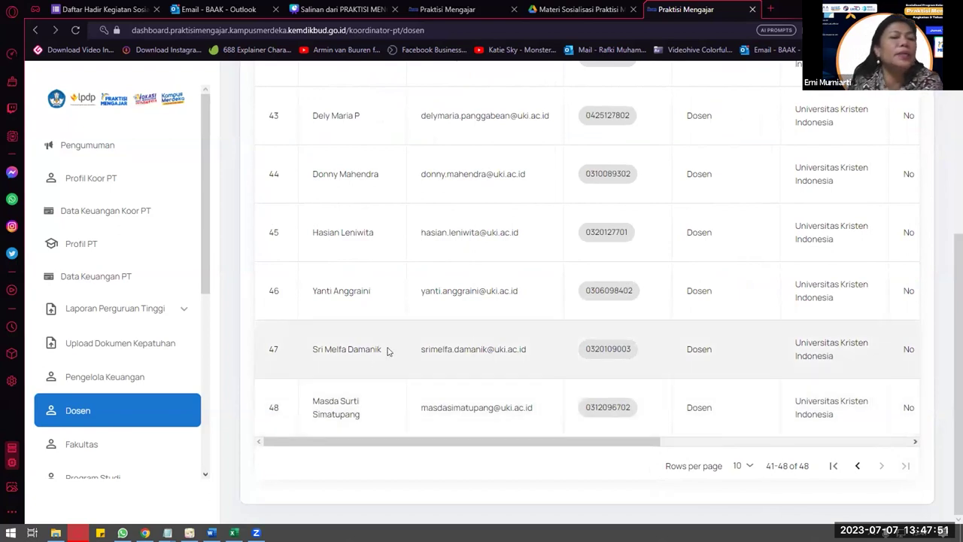
drag(641, 443, 641, 444)
scroll(367, 313, up, 2)
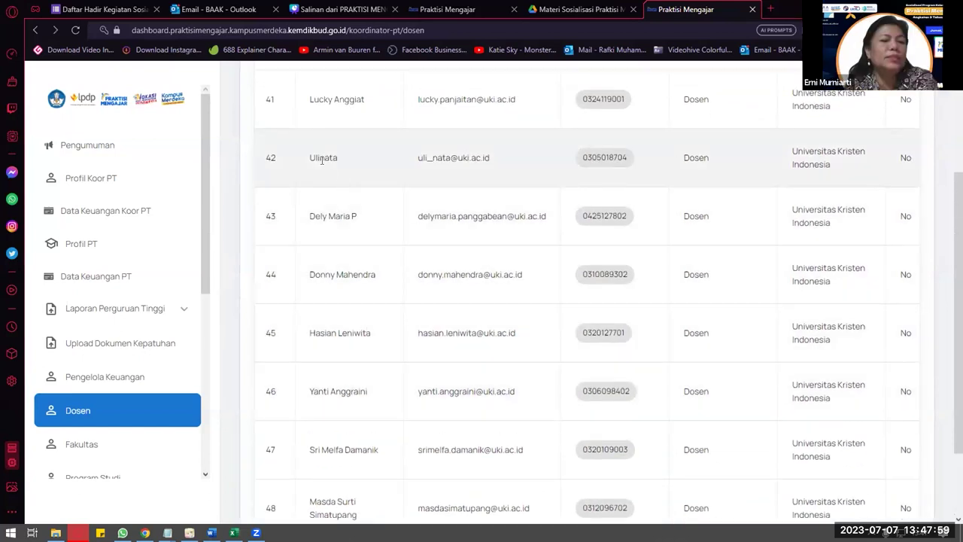
Select two lecturer names on the current Dosen page to check them
scroll(354, 221, up, 2)
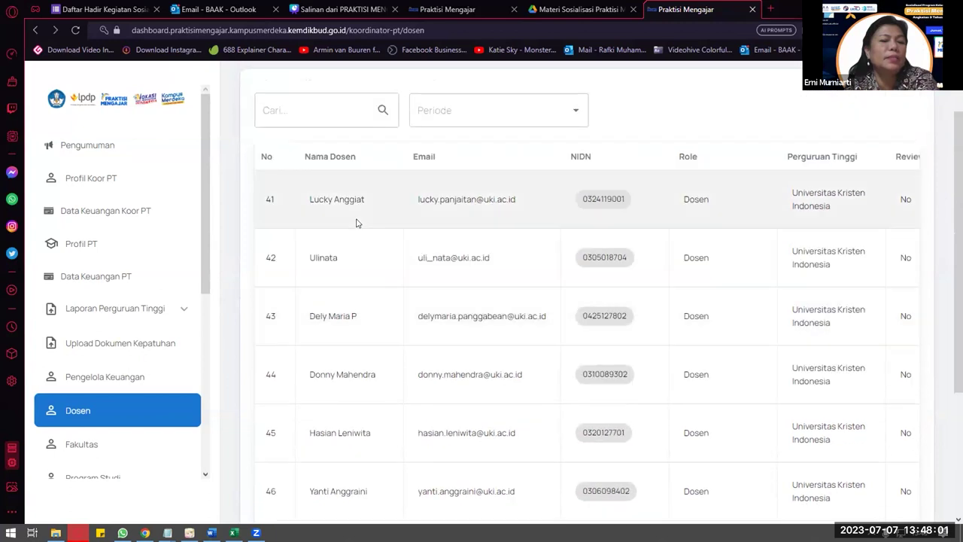
scroll(357, 223, down, 2)
scroll(355, 220, down, 2)
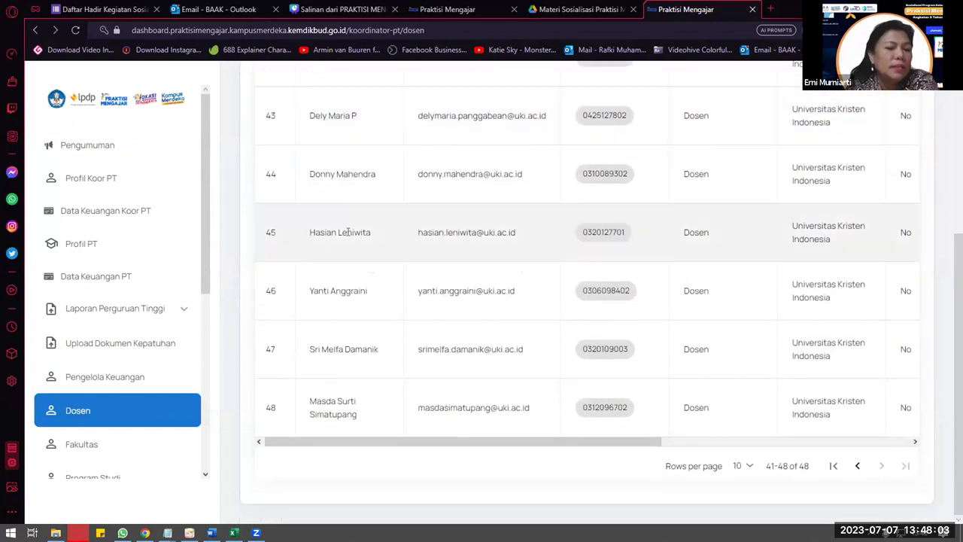
drag(305, 226, 464, 233)
click(308, 286)
drag(307, 287, 389, 289)
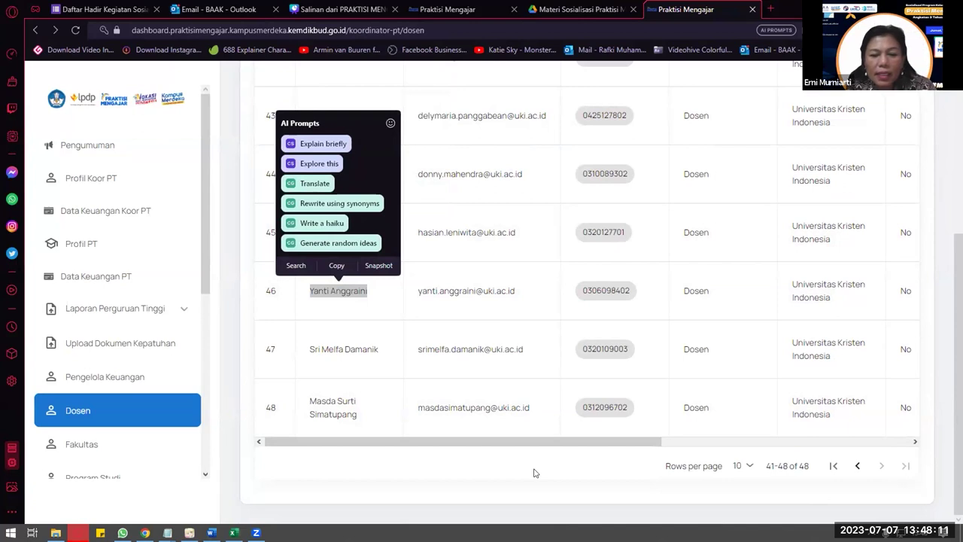
drag(409, 442, 670, 422)
Go back a page to lecturers 31–40 and inspect a lecturer name there
scroll(636, 319, up, 2)
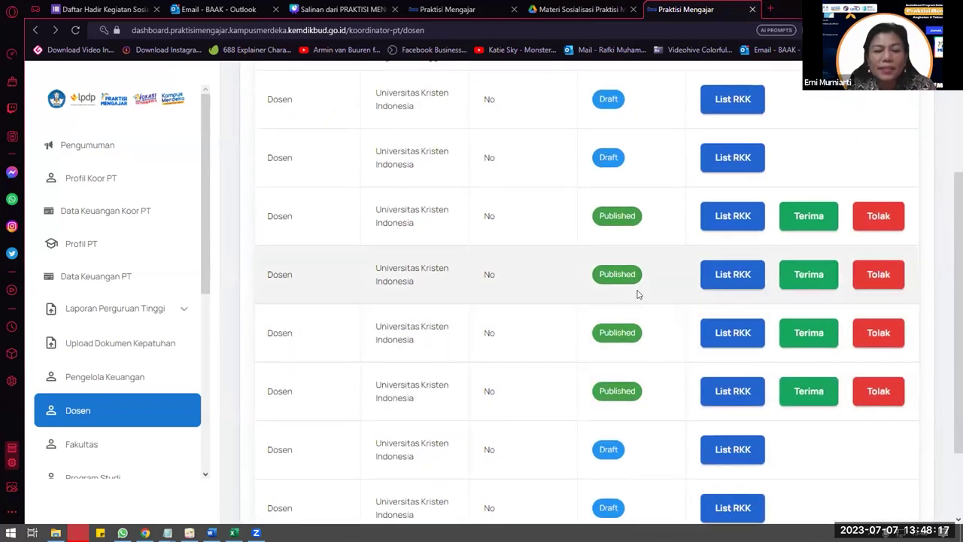
scroll(638, 293, down, 2)
scroll(638, 294, up, 3)
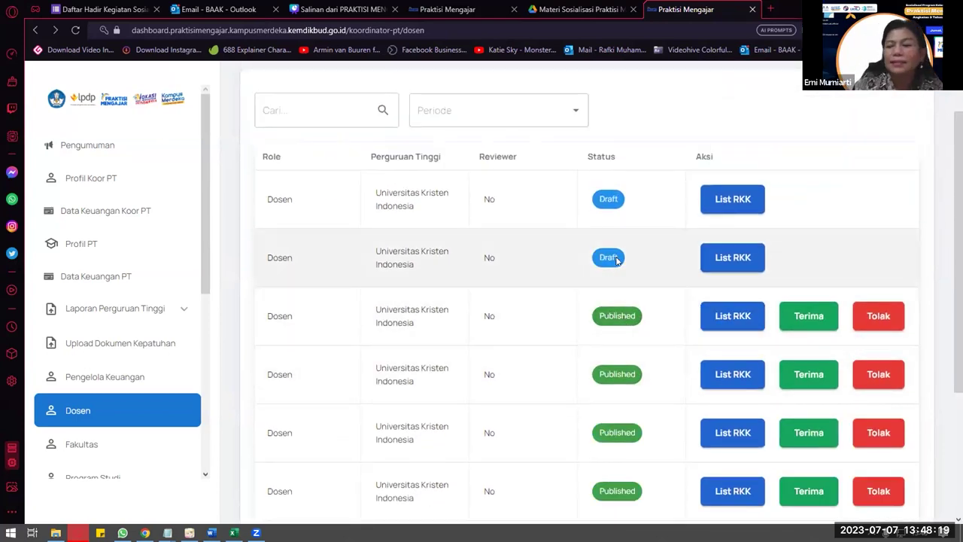
scroll(678, 271, down, 3)
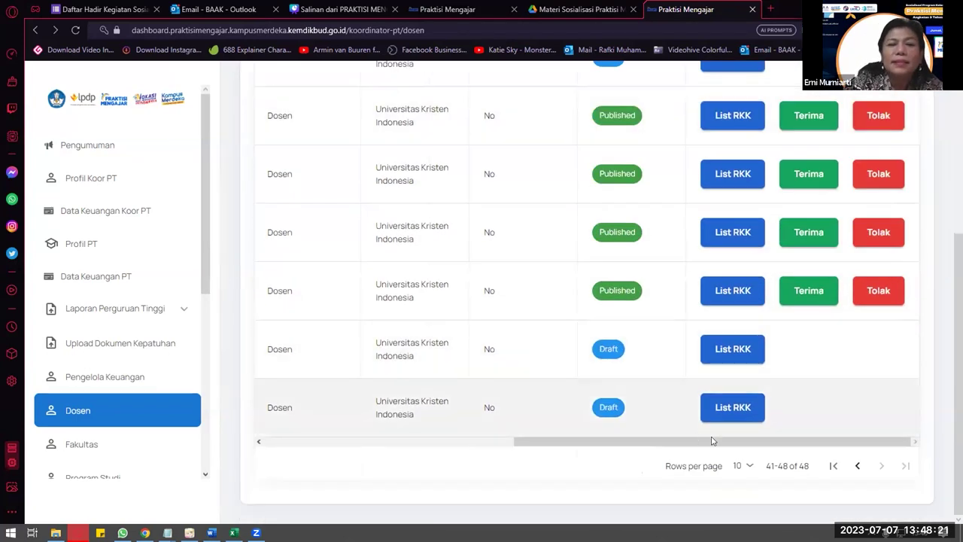
click(857, 465)
scroll(655, 441, down, 2)
drag(630, 441, 352, 436)
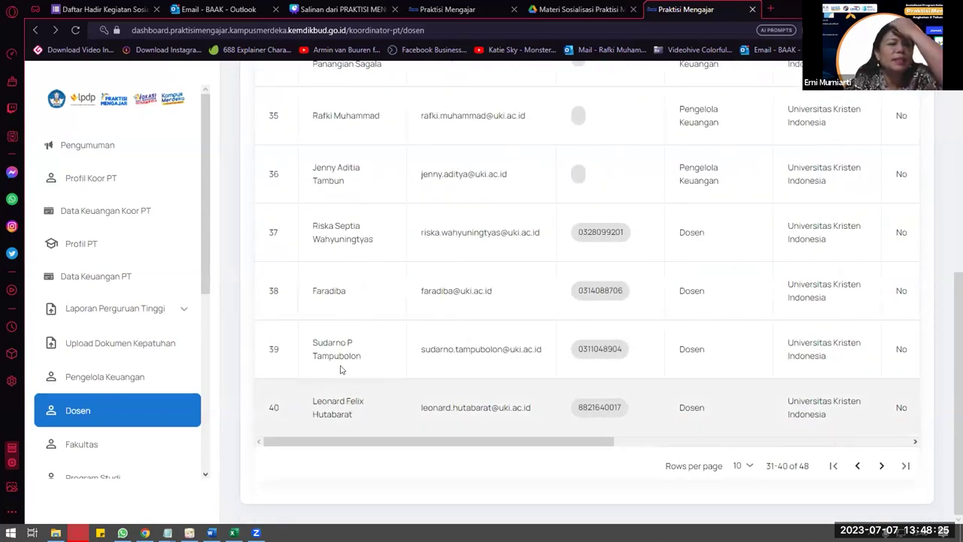
drag(380, 286, 326, 289)
click(354, 265)
Select row 39's lecturer name, then clear the selection
scroll(351, 262, up, 2)
scroll(354, 271, down, 2)
drag(329, 342, 386, 374)
click(386, 374)
scroll(422, 406, up, 4)
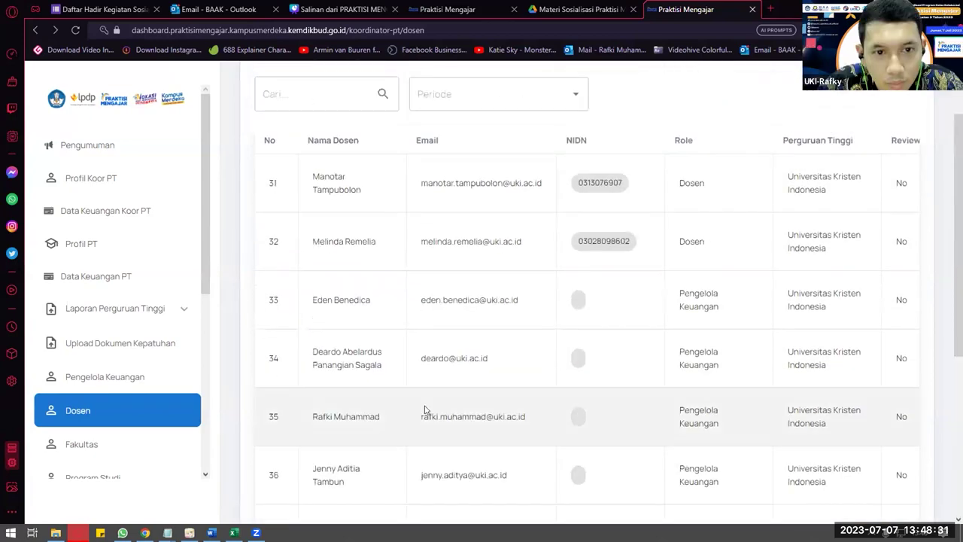
scroll(421, 407, down, 3)
scroll(421, 407, up, 5)
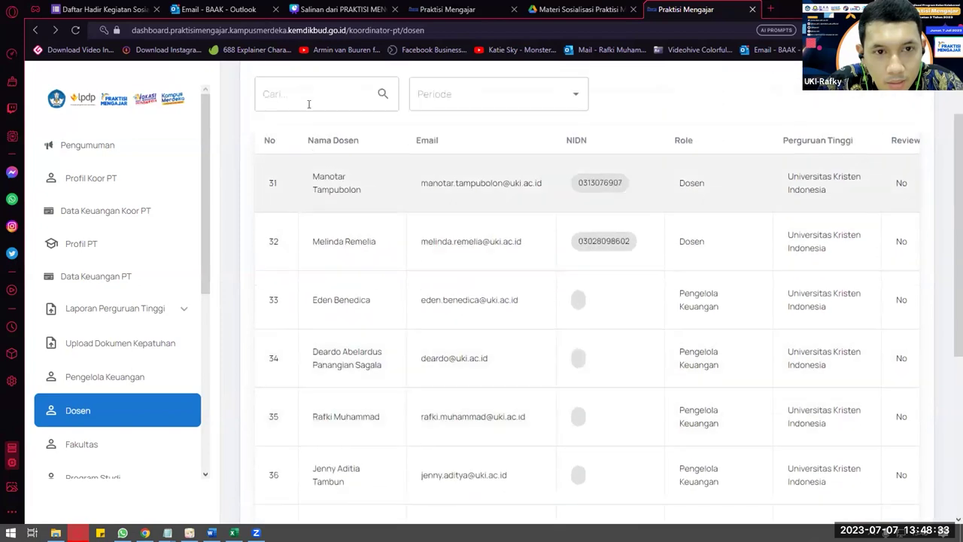
Search the lecturer list for a lecturer by name, then clear the search
click(310, 96)
text(sumiyati)
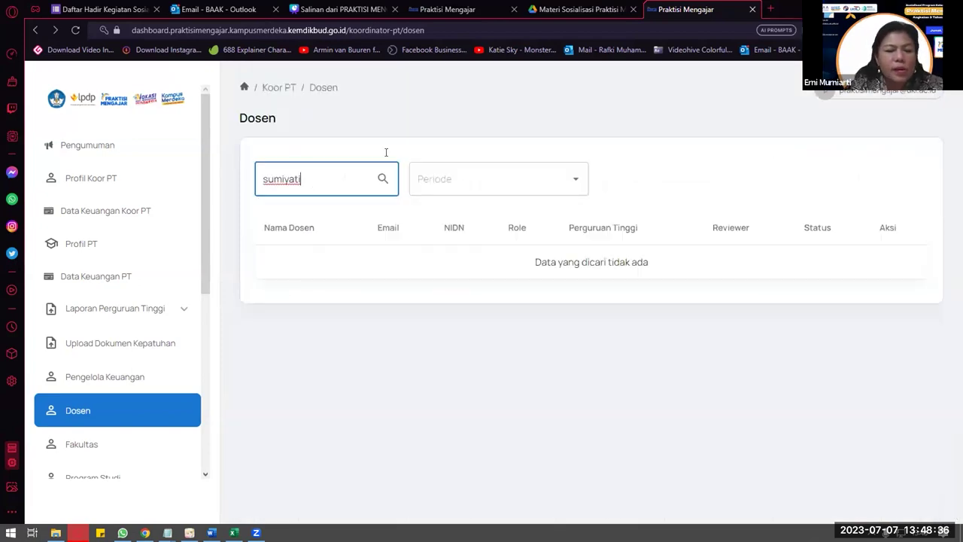
double_click(316, 179)
key(BackSpace)
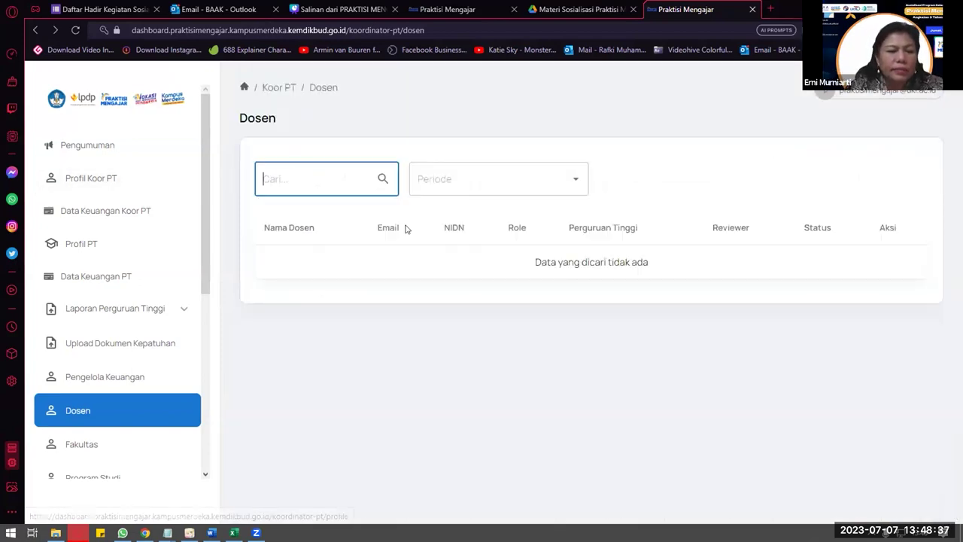
Jump to the last Dosen page (41–48 of 48) and scroll the table back left
scroll(553, 305, down, 5)
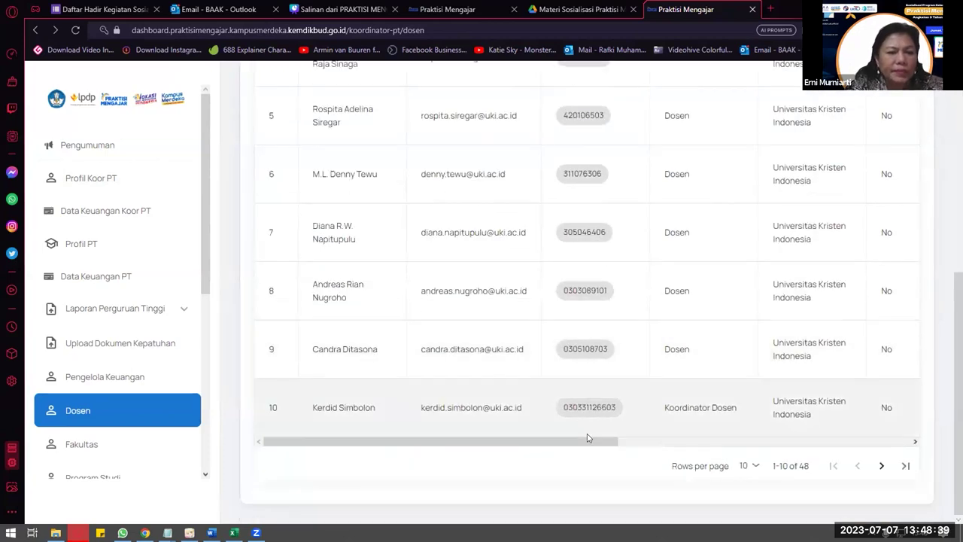
drag(650, 440, 918, 460)
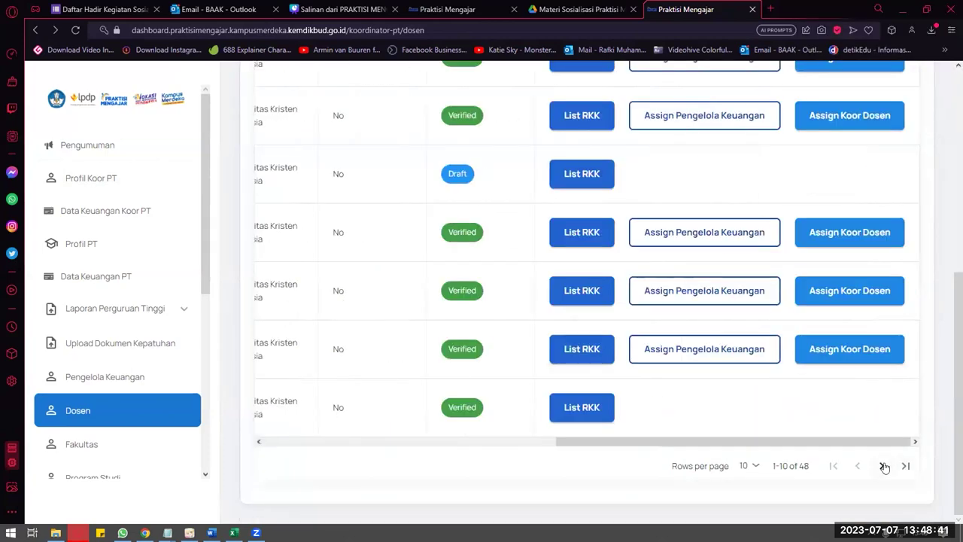
click(884, 467)
click(884, 466)
click(884, 466)
click(884, 466)
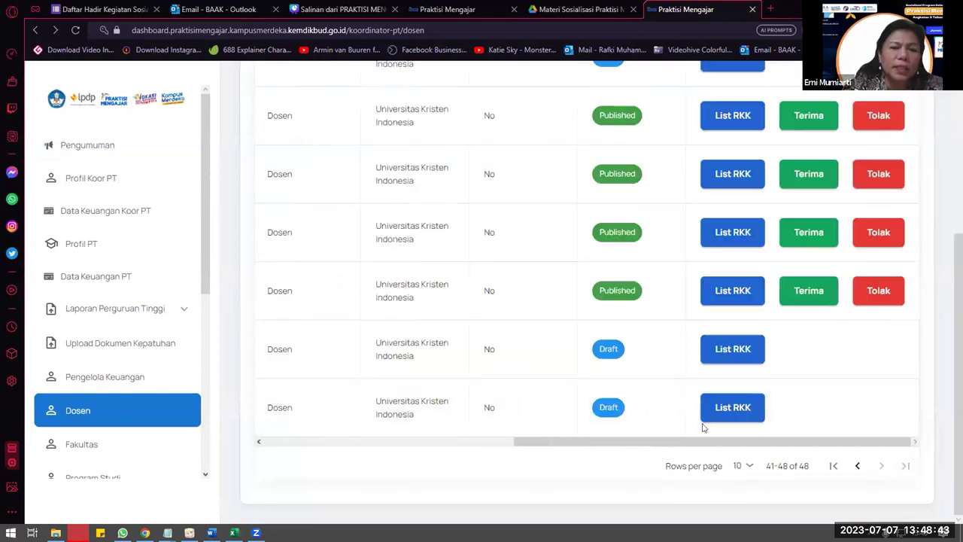
drag(510, 441, 318, 437)
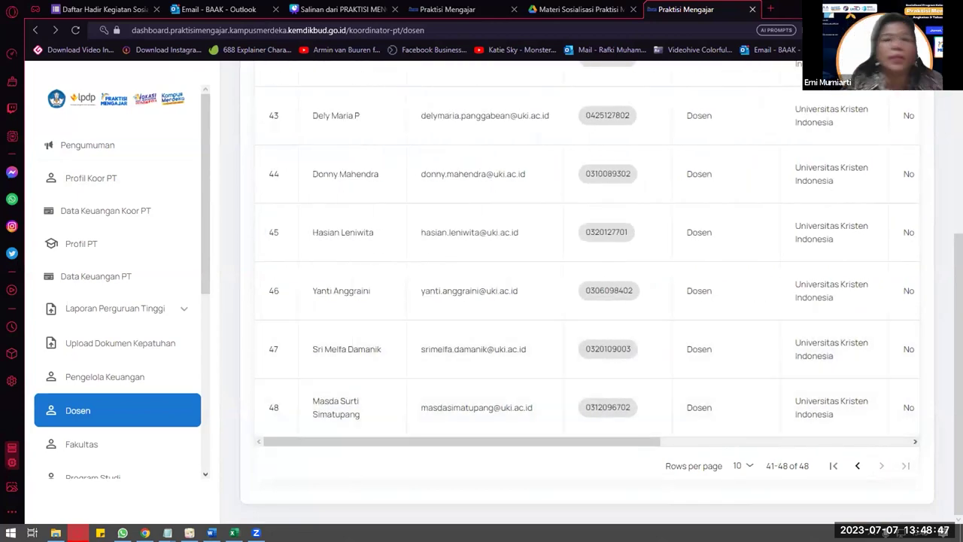
Reply 'iya bu' and 'bu ditunggu captionnya ya bu' in the lecturer's WhatsApp chat, then minimize it
click(123, 533)
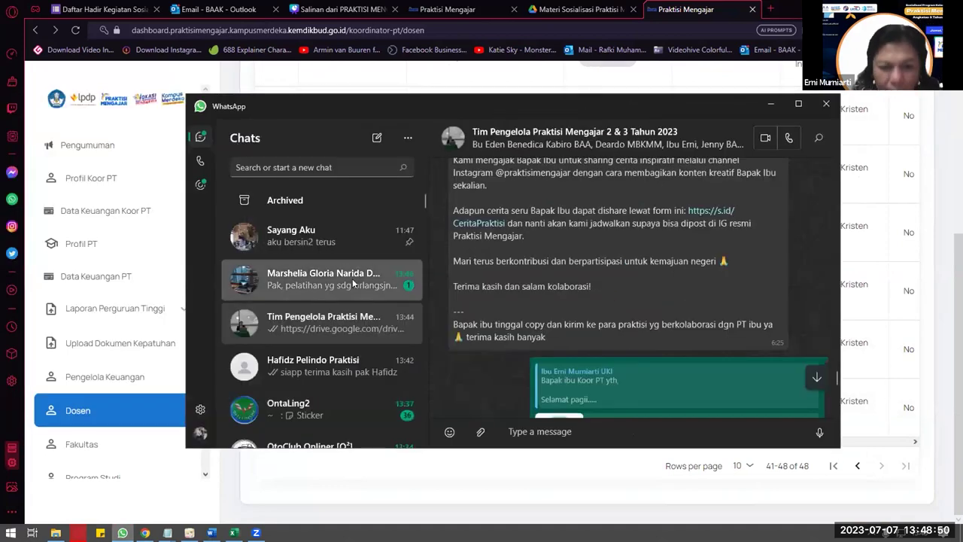
click(352, 279)
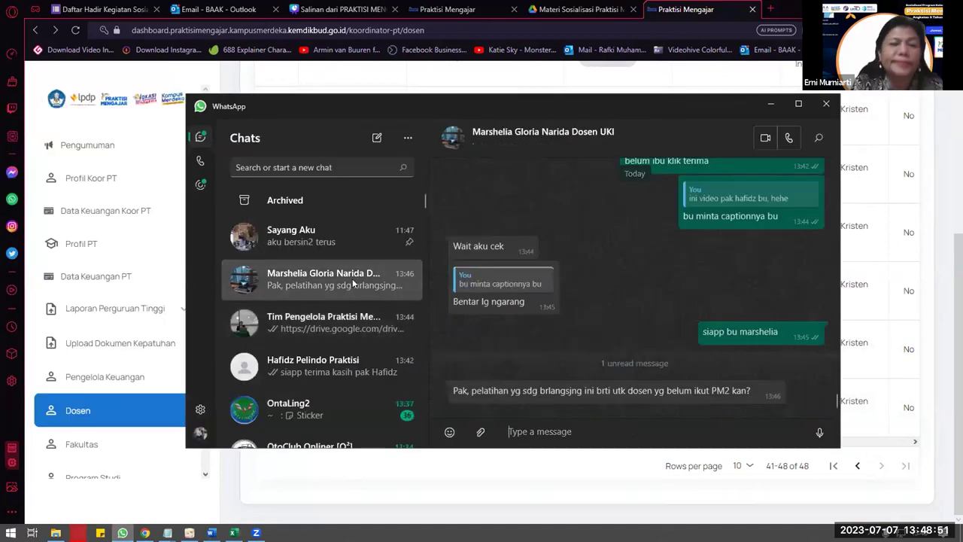
drag(650, 101, 474, 99)
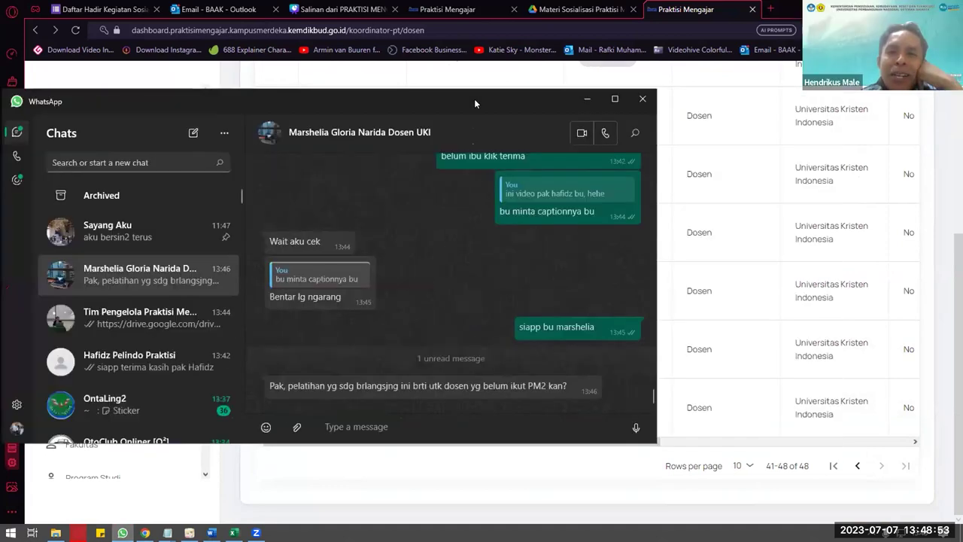
text(iya bu)
key(Return)
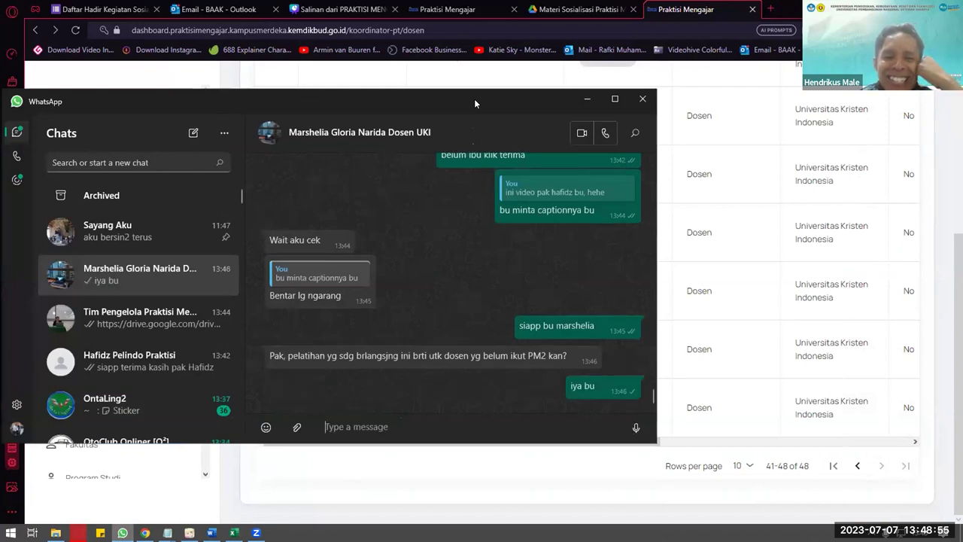
text(bu ditunggu captionnya ya bu)
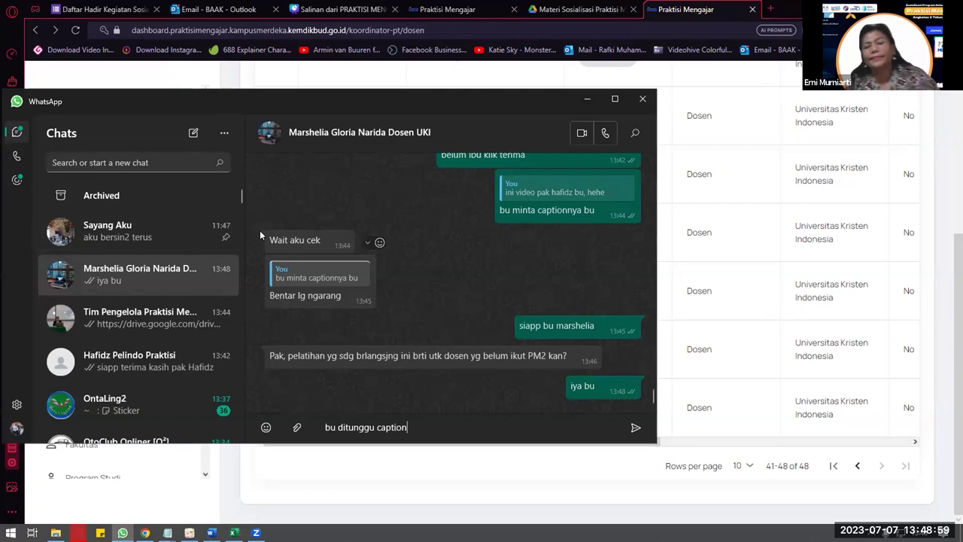
key(Return)
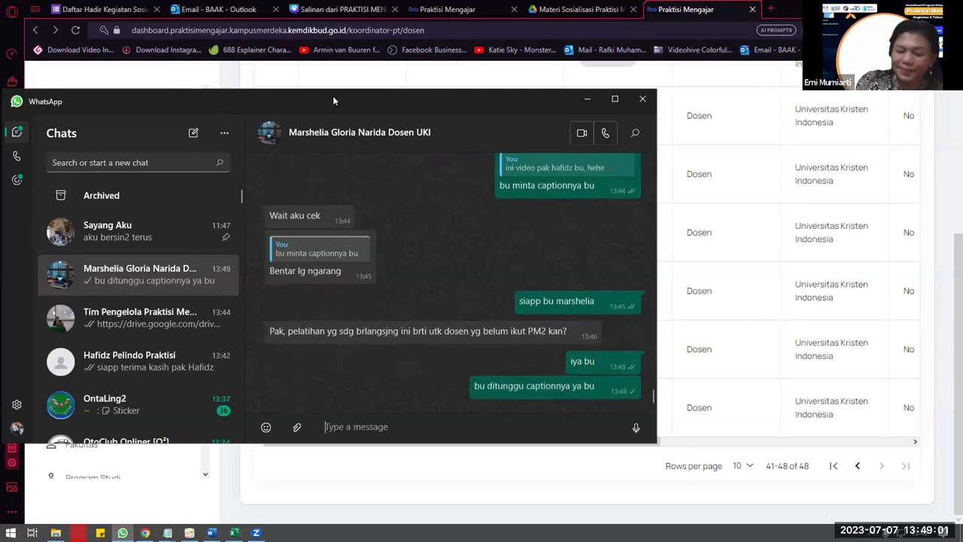
drag(332, 96, 508, 92)
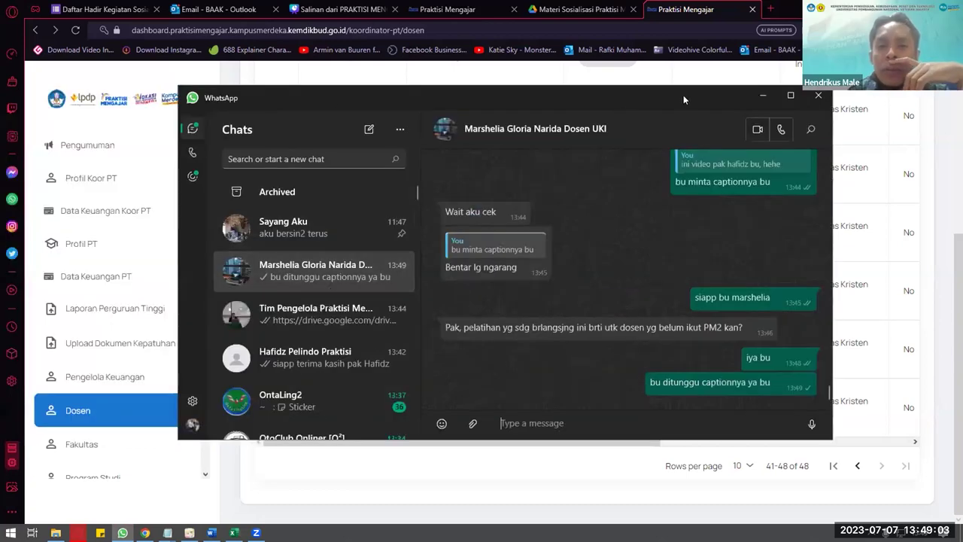
click(763, 95)
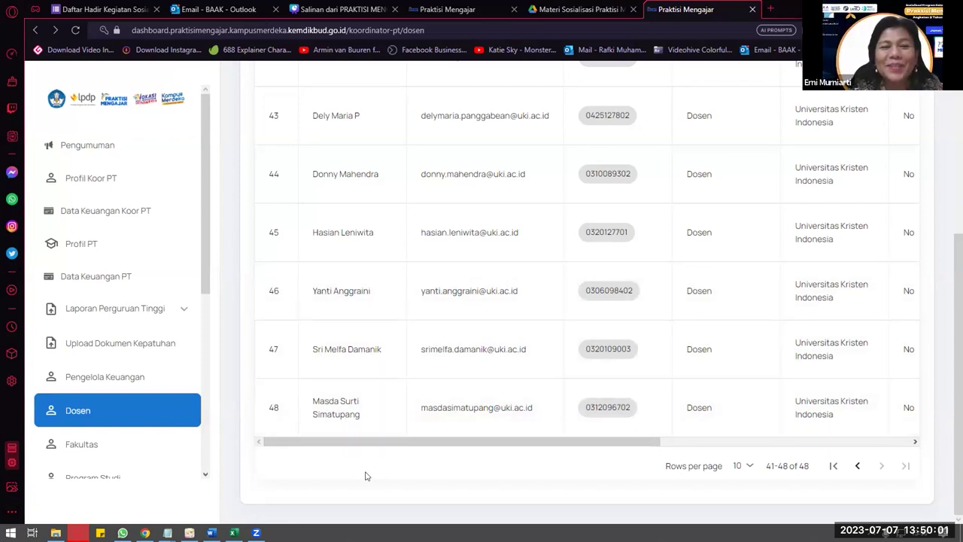
Send 'sayang' in the pinned personal chat and move WhatsApp mostly off screen
click(123, 532)
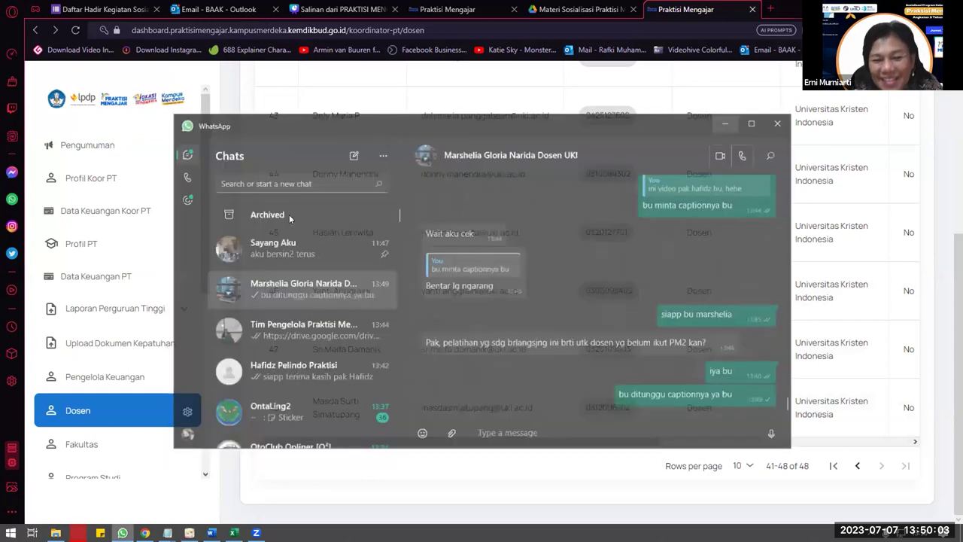
click(304, 228)
text(sayang)
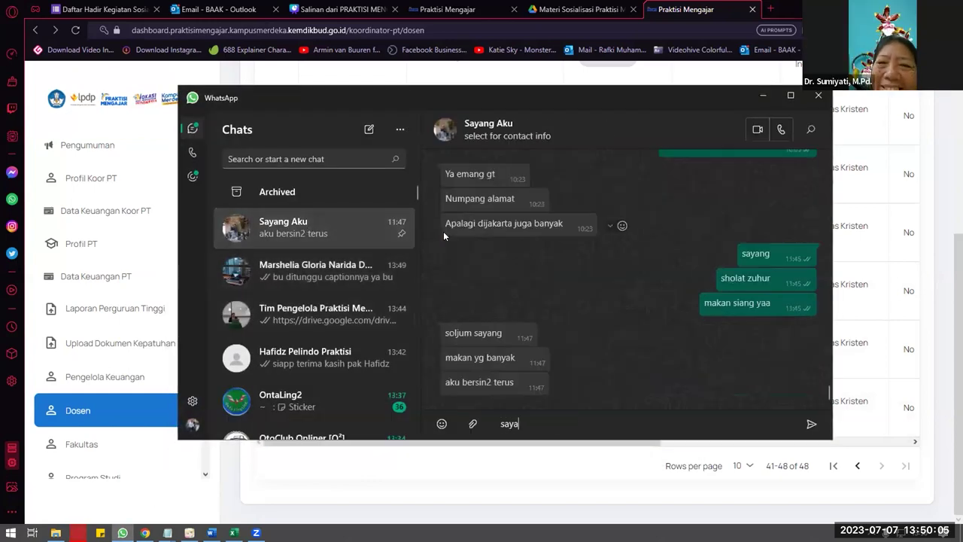
key(Return)
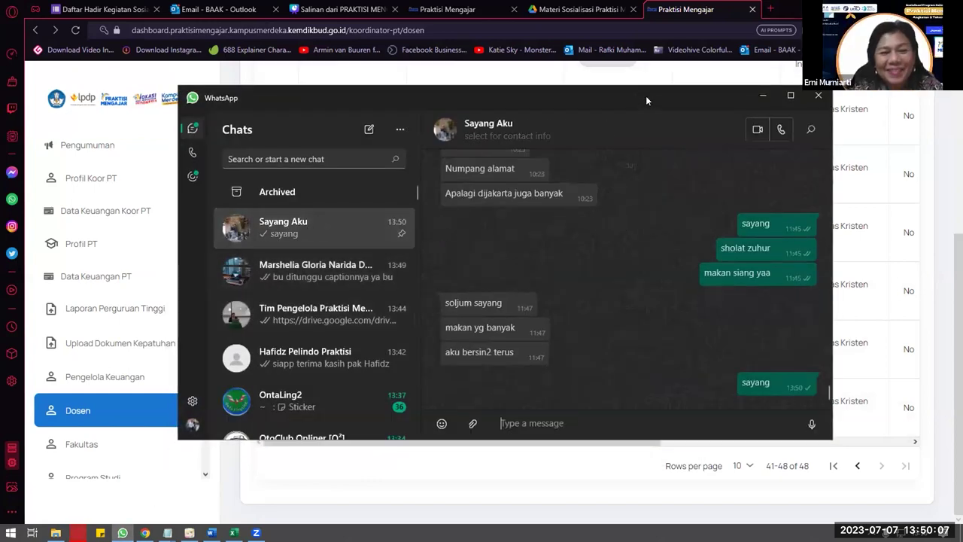
drag(646, 96, 233, 490)
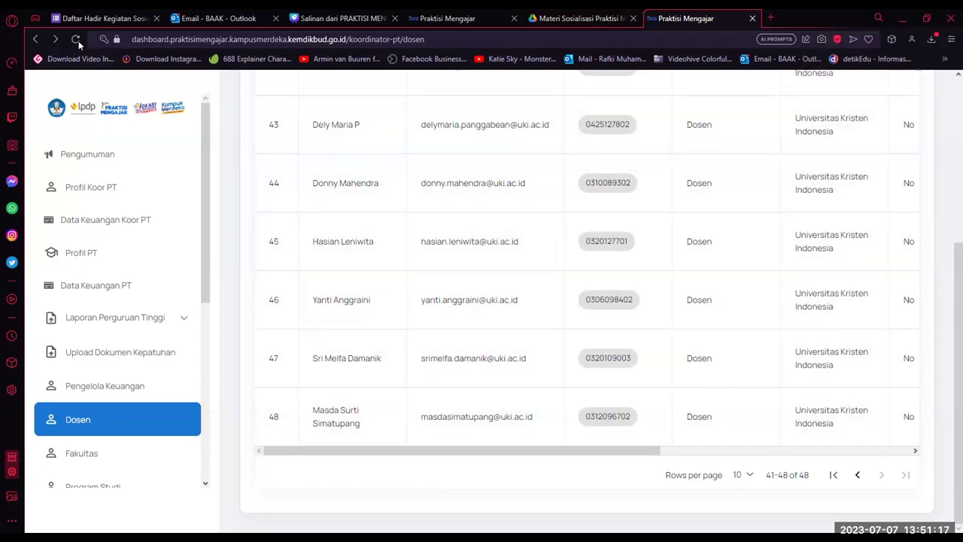
Reload the Dosen list, go to its last page, and check the status column
click(76, 40)
scroll(608, 382, down, 6)
click(903, 475)
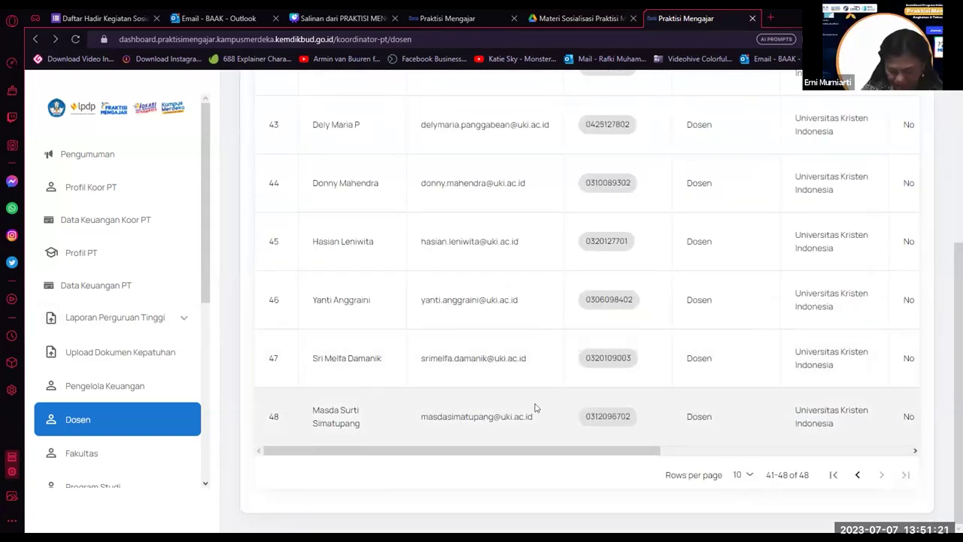
drag(640, 450, 891, 450)
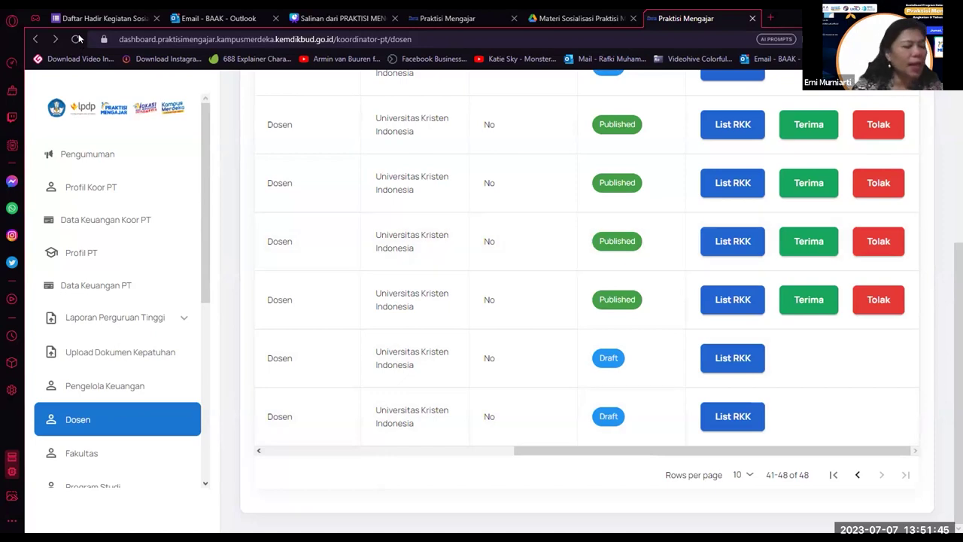
Recheck the last page's Published/Draft statuses, then copy the Materi Sosialisasi Praktisi Drive folder link
click(76, 39)
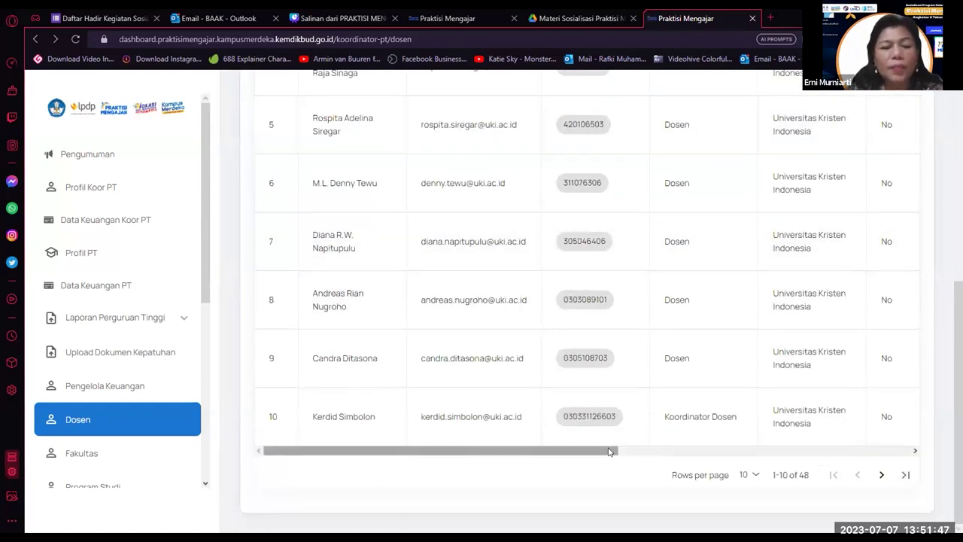
drag(405, 451, 698, 452)
click(905, 474)
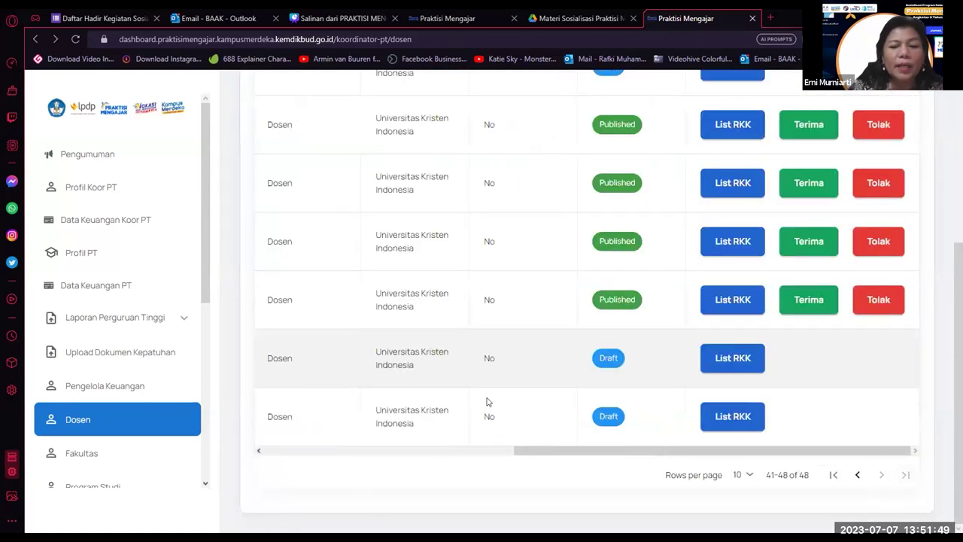
drag(621, 450, 301, 450)
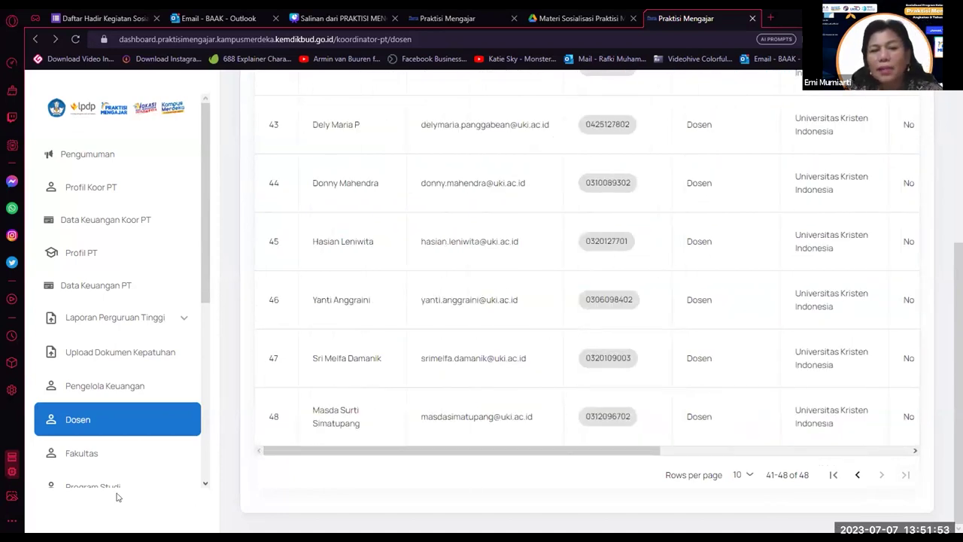
click(576, 18)
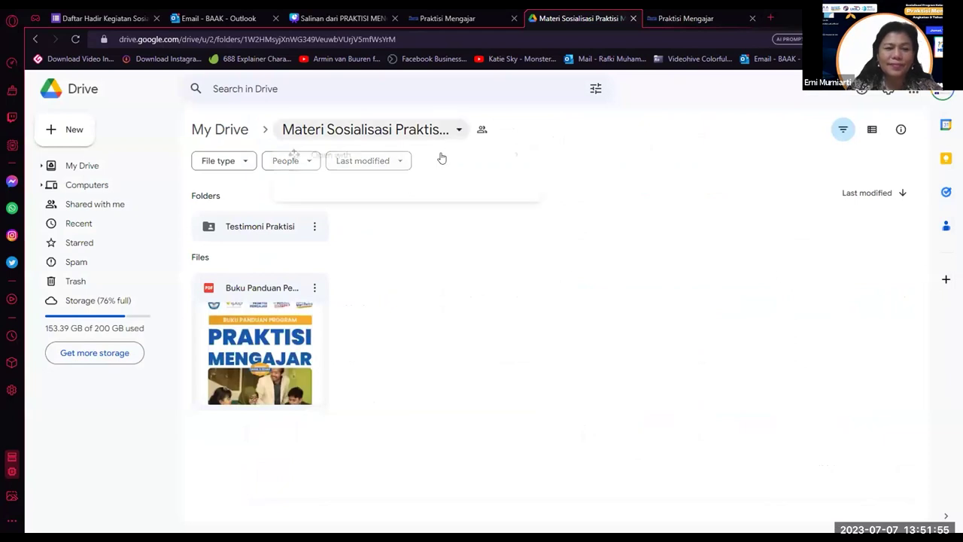
click(368, 222)
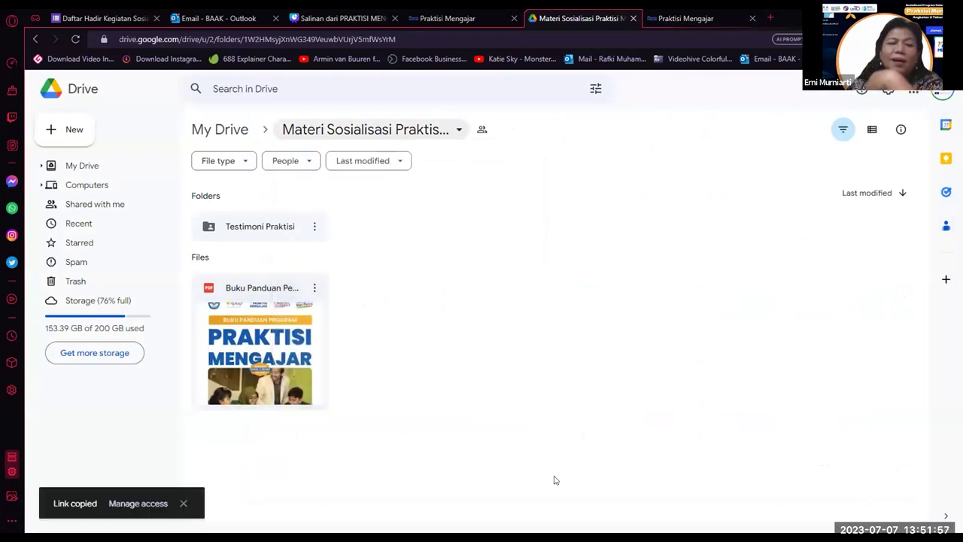
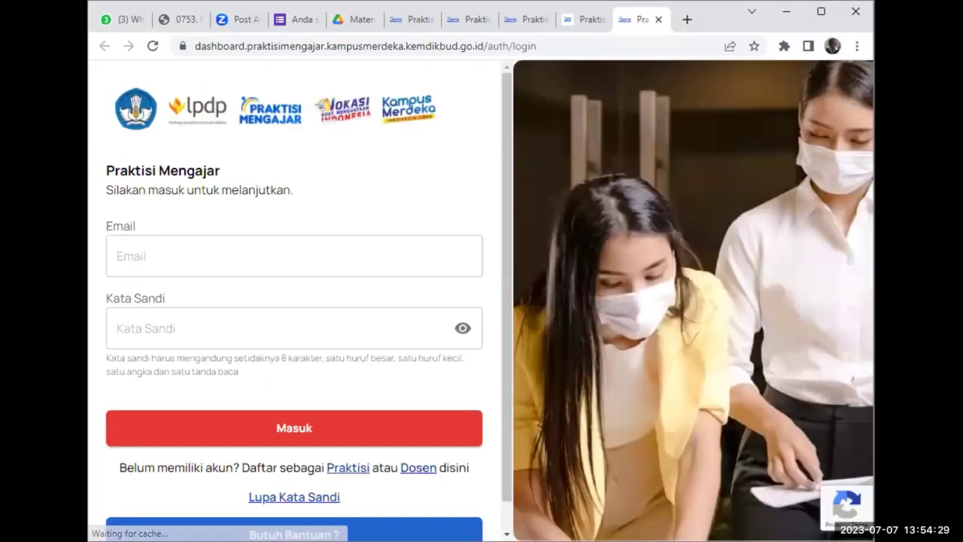
scroll(458, 396, down, 1)
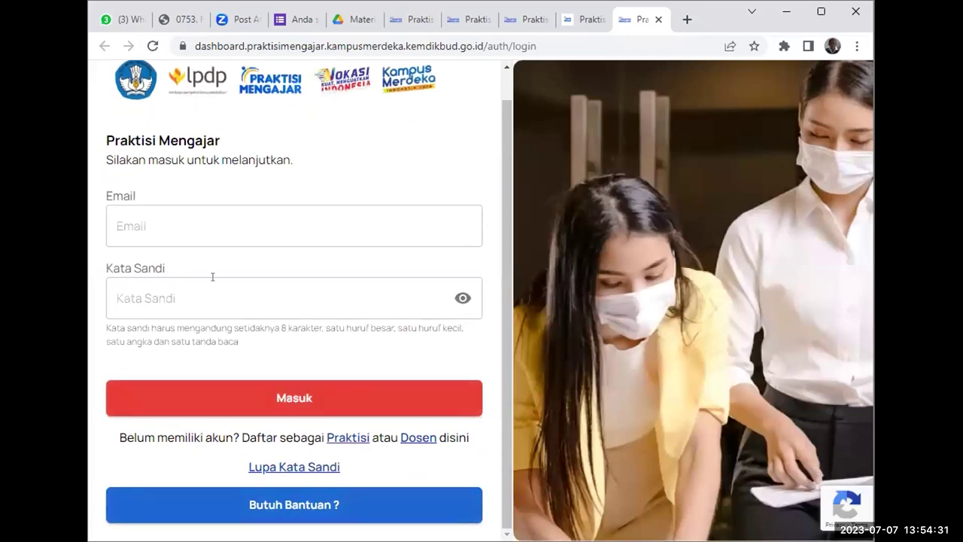
scroll(281, 344, up, 1)
click(279, 321)
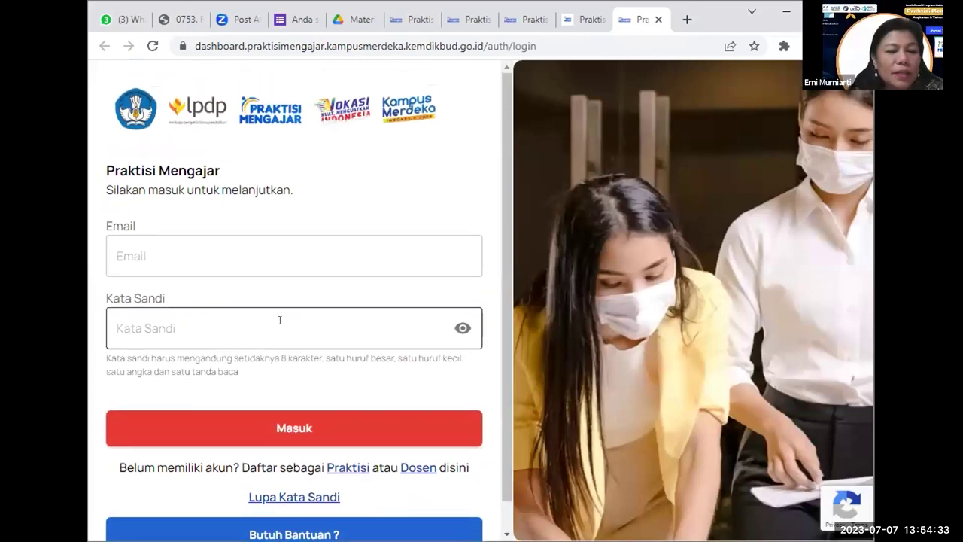
scroll(279, 320, down, 1)
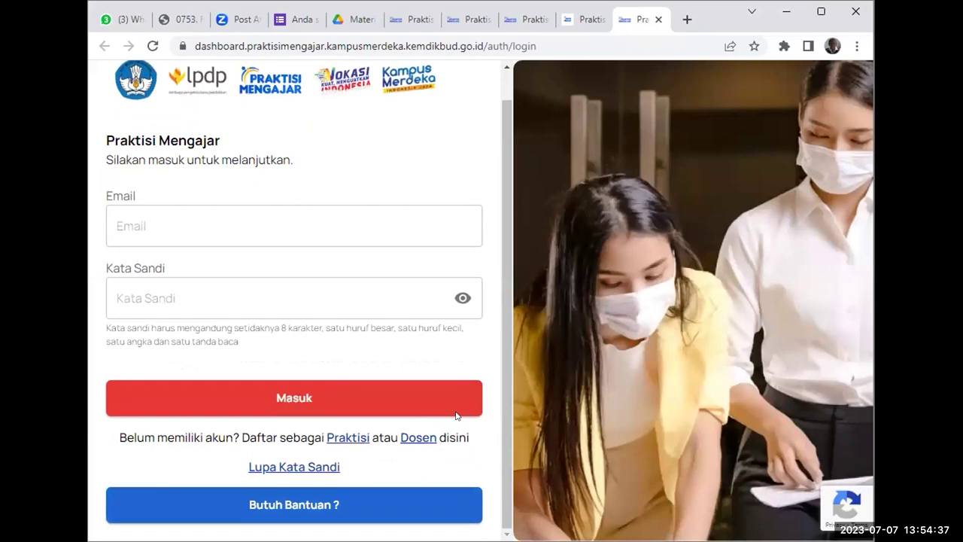
Open the Dosen registration form and enter front title Ir and the lecturer's full name
click(424, 439)
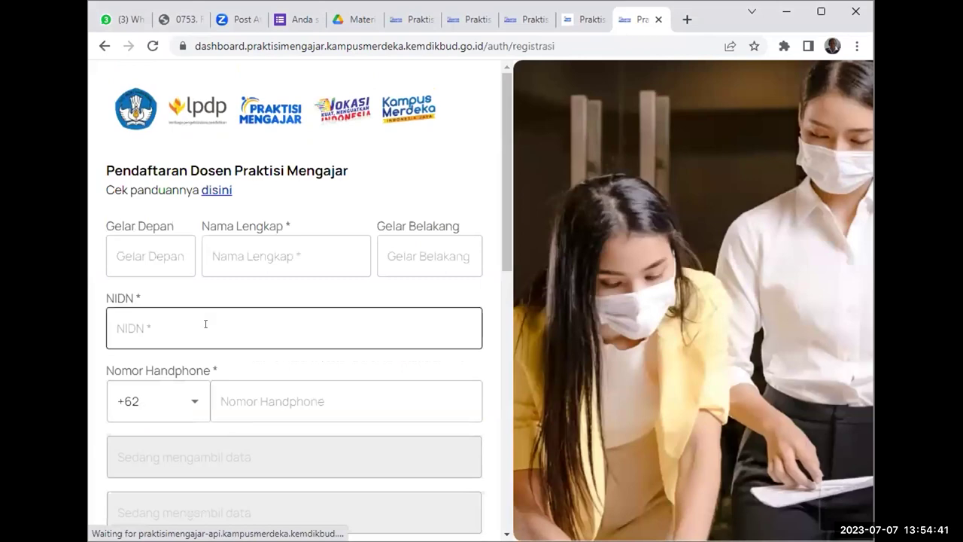
click(123, 249)
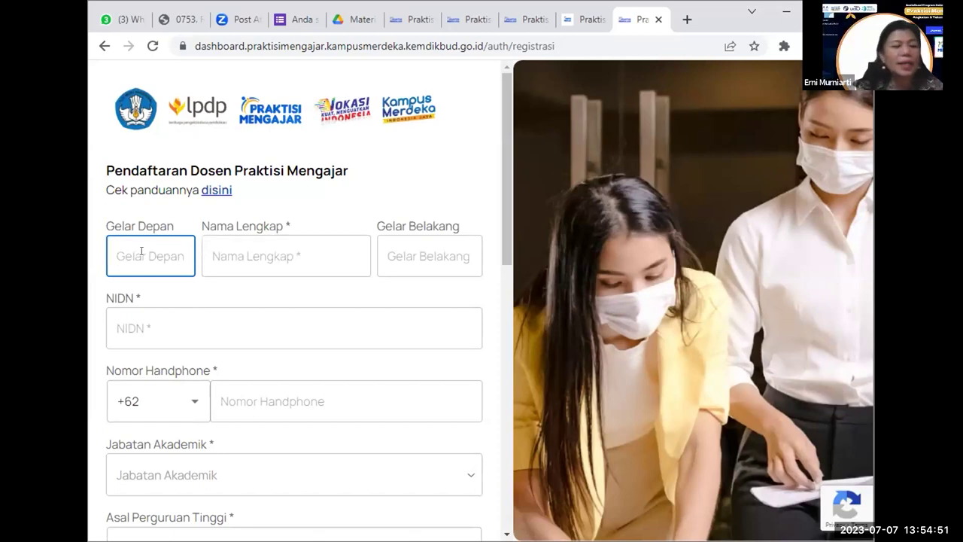
text(Ir)
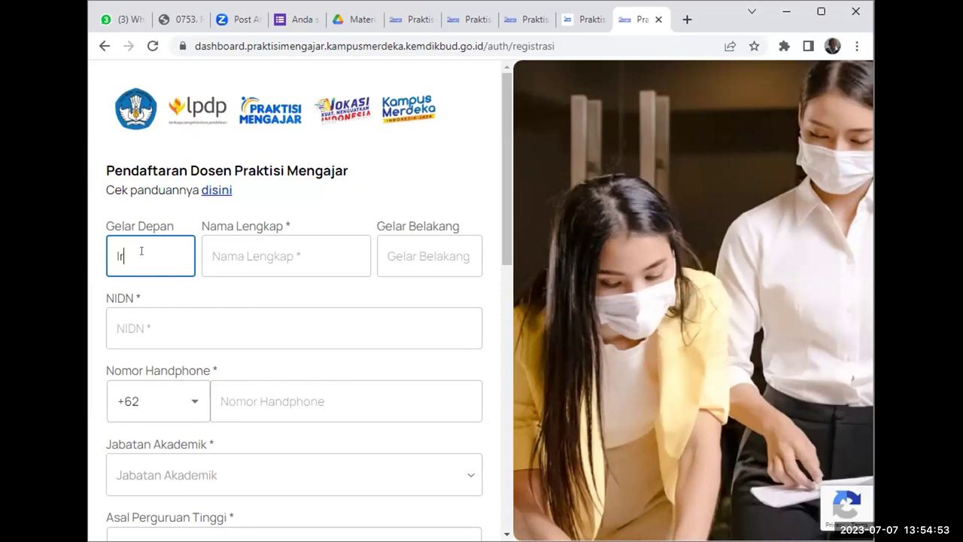
click(248, 257)
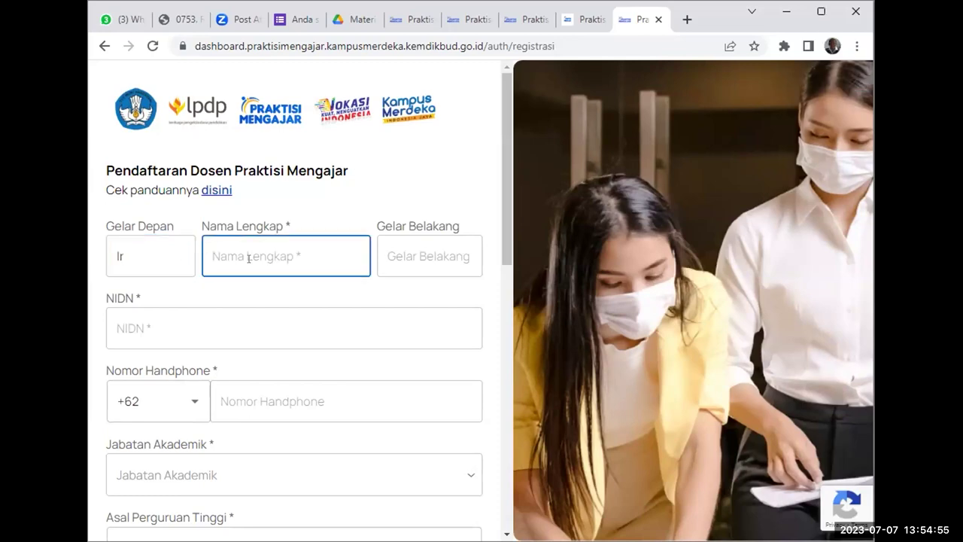
text(Setiy)
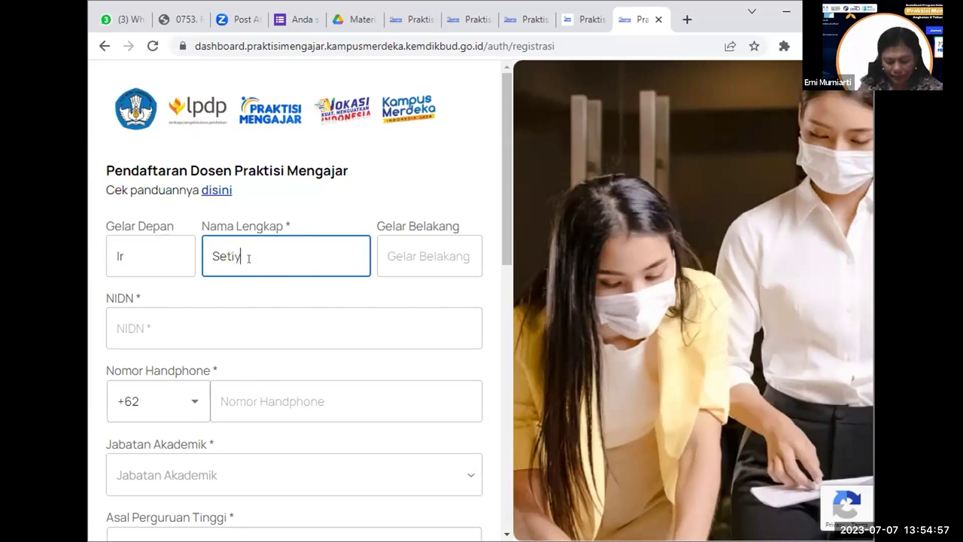
text(adi)
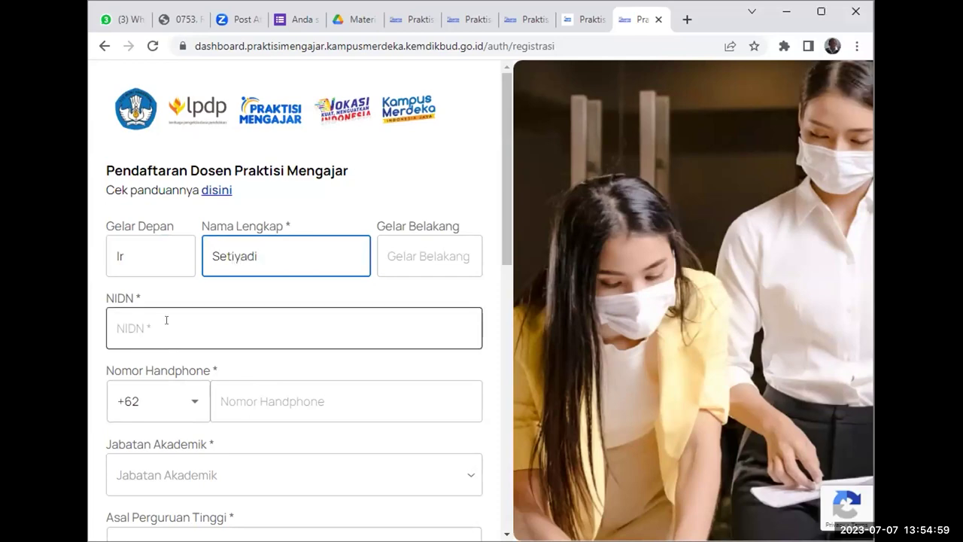
Enter the lecturer's NIDN and mobile phone number
click(142, 313)
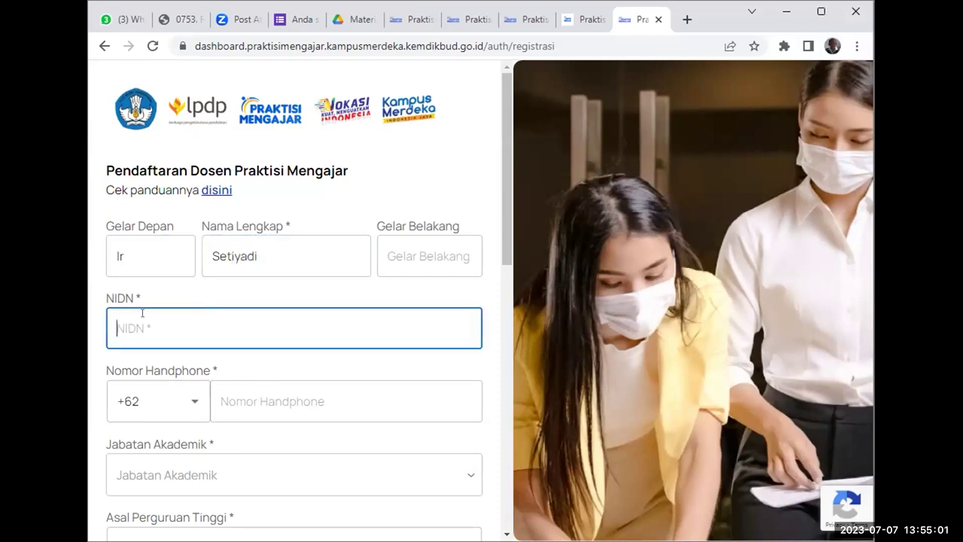
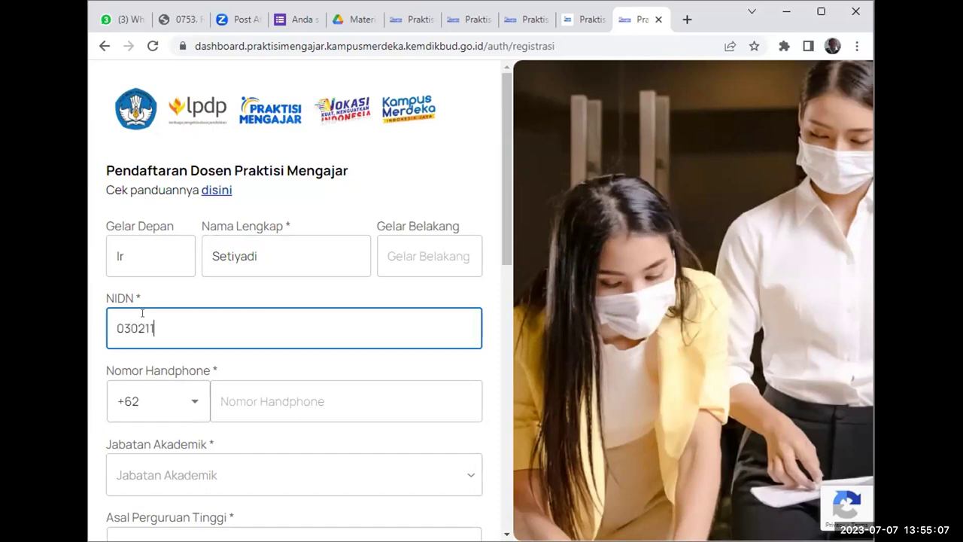
scroll(169, 356, down, 2)
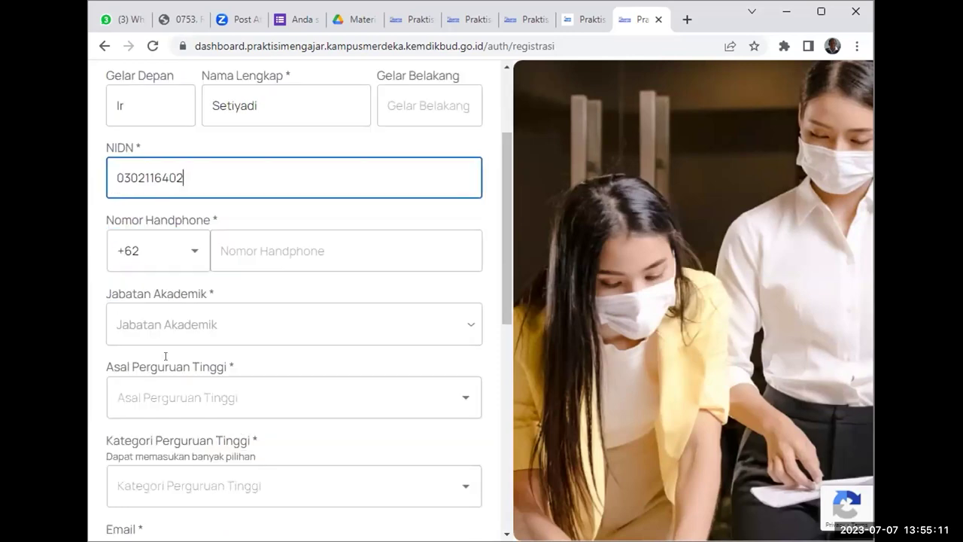
click(237, 249)
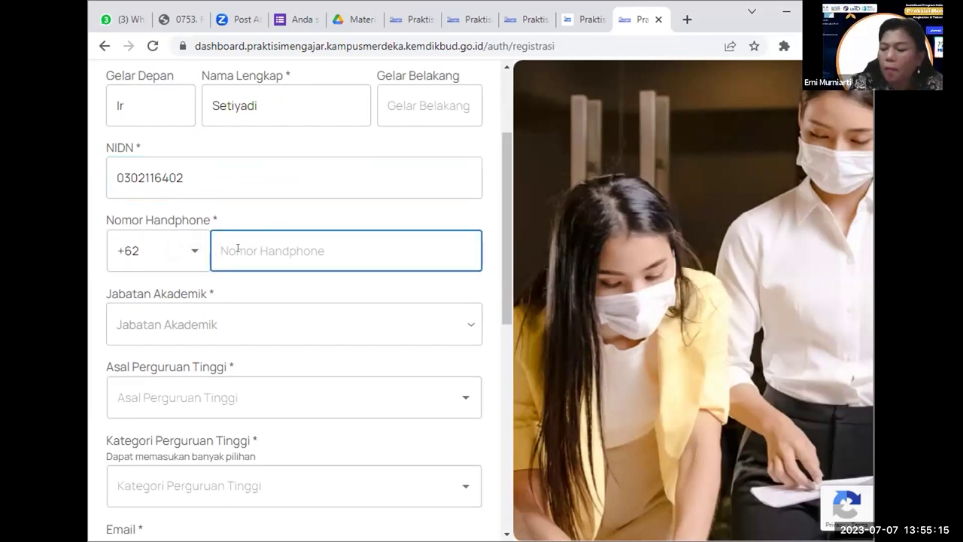
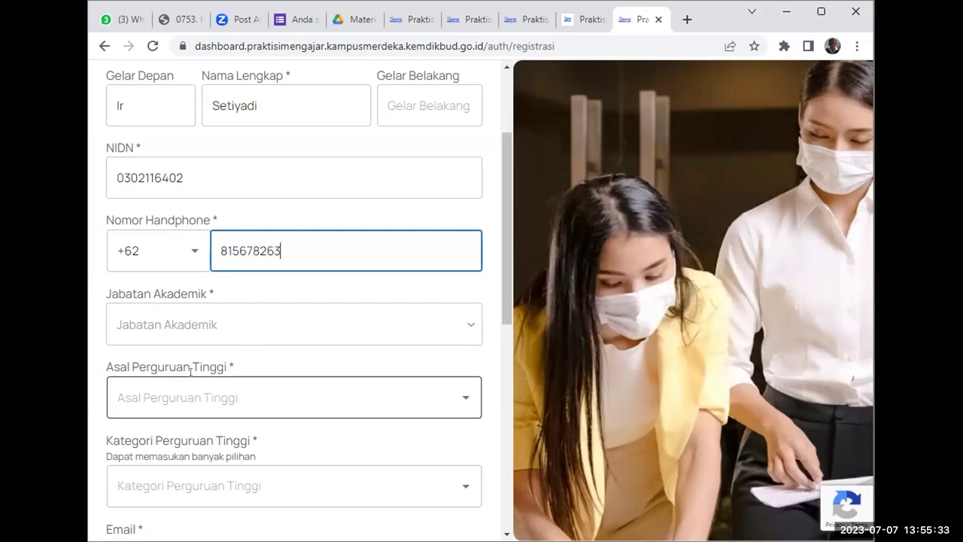
Set Jabatan Akademik to Lektor and Asal Perguruan Tinggi to Universitas Kristen Indonesia
click(130, 323)
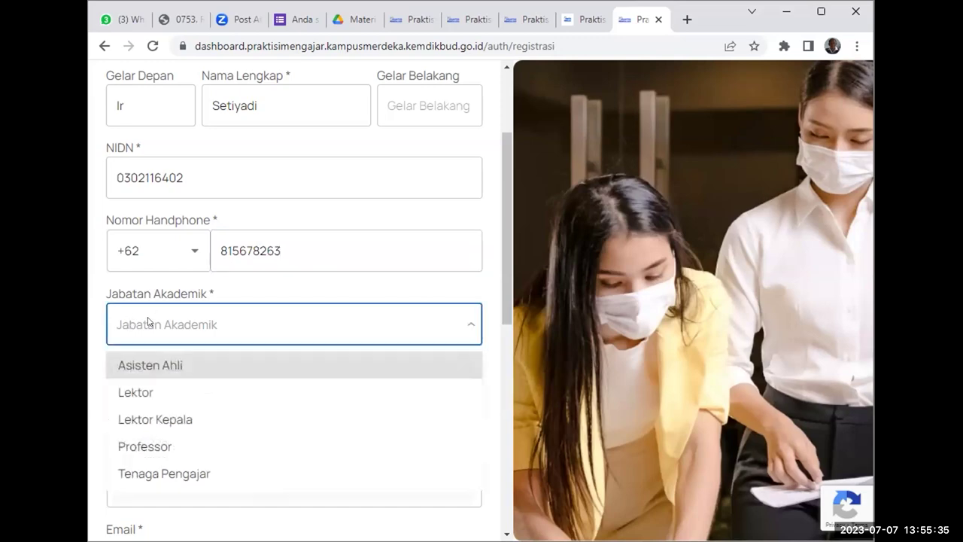
click(167, 397)
click(144, 397)
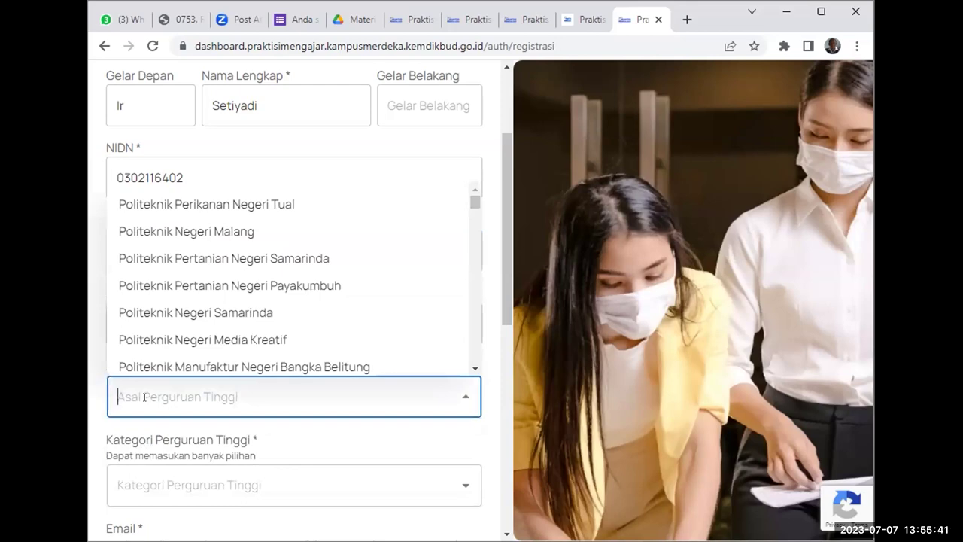
text(Uni)
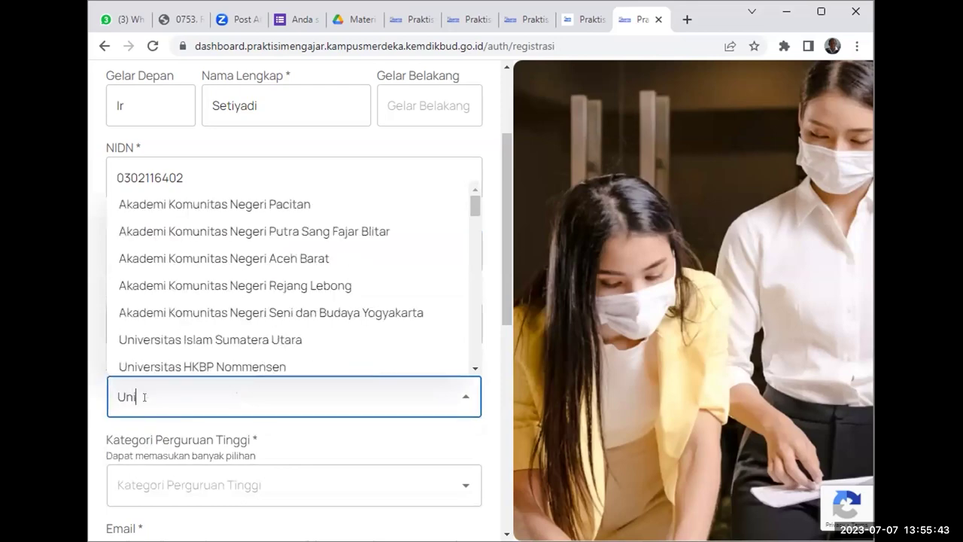
text(versi)
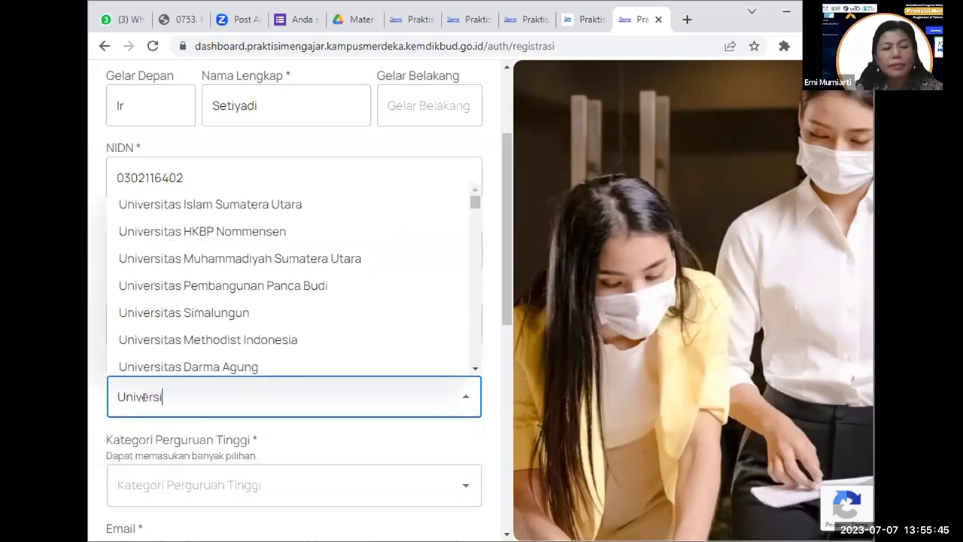
text(tas K)
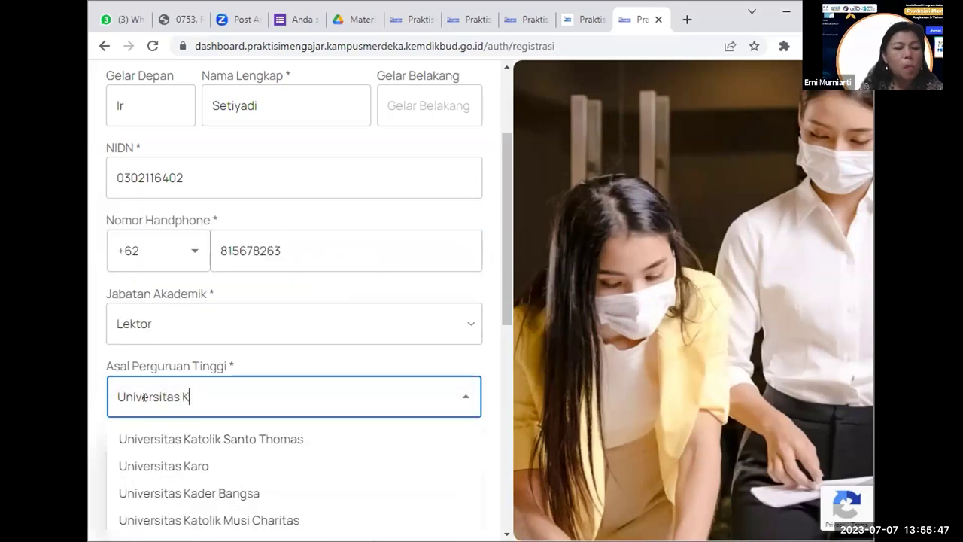
text(riste)
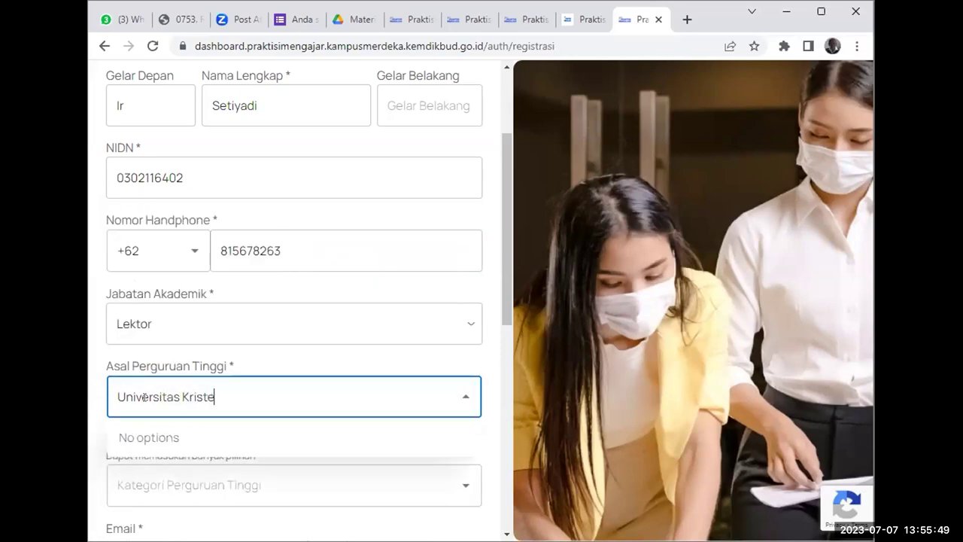
text(n Indonesi)
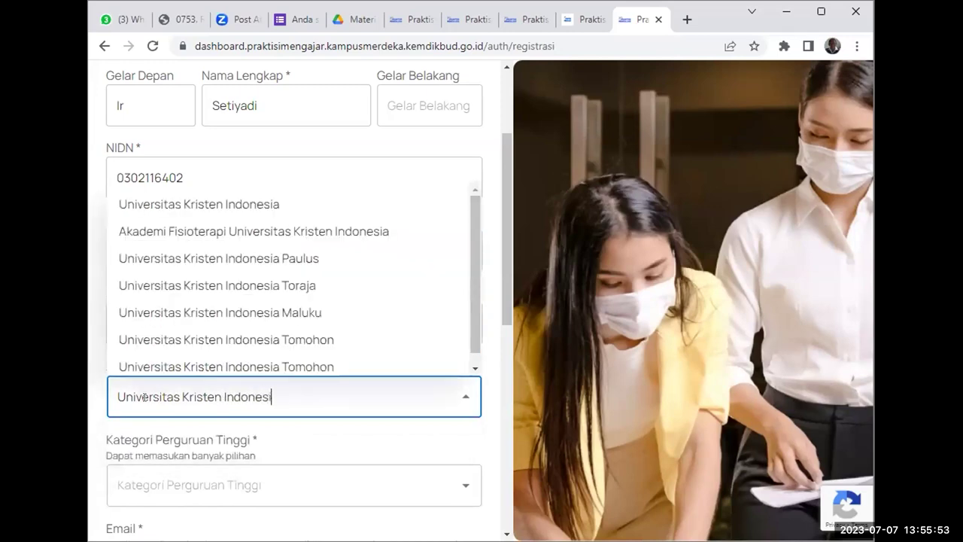
text(a)
scroll(359, 408, down, 1)
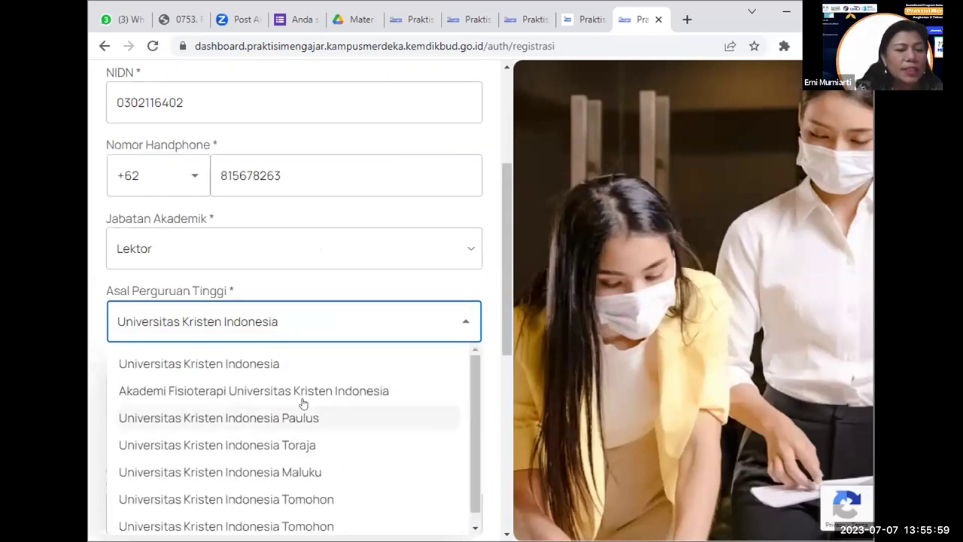
click(272, 365)
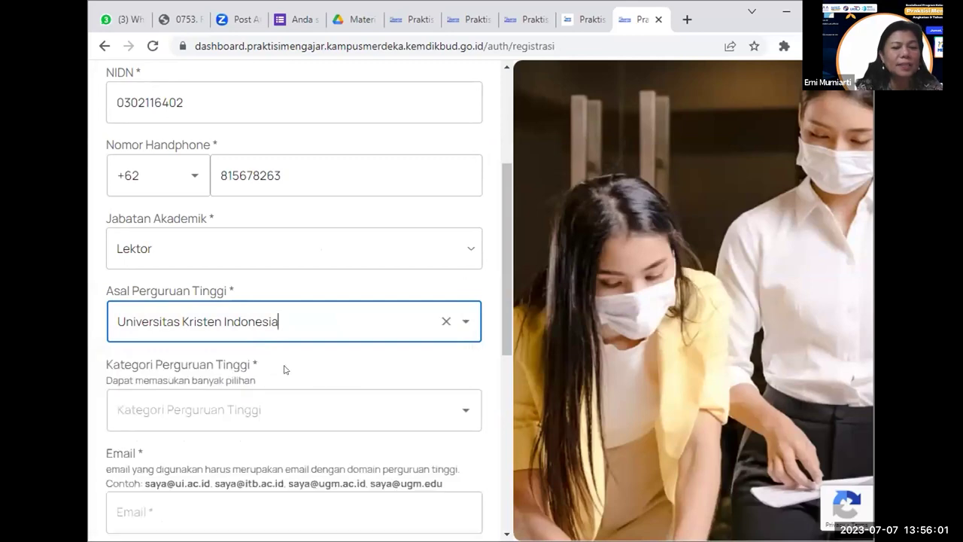
Choose DIKTI as the Kategori Perguruan Tinggi
click(132, 402)
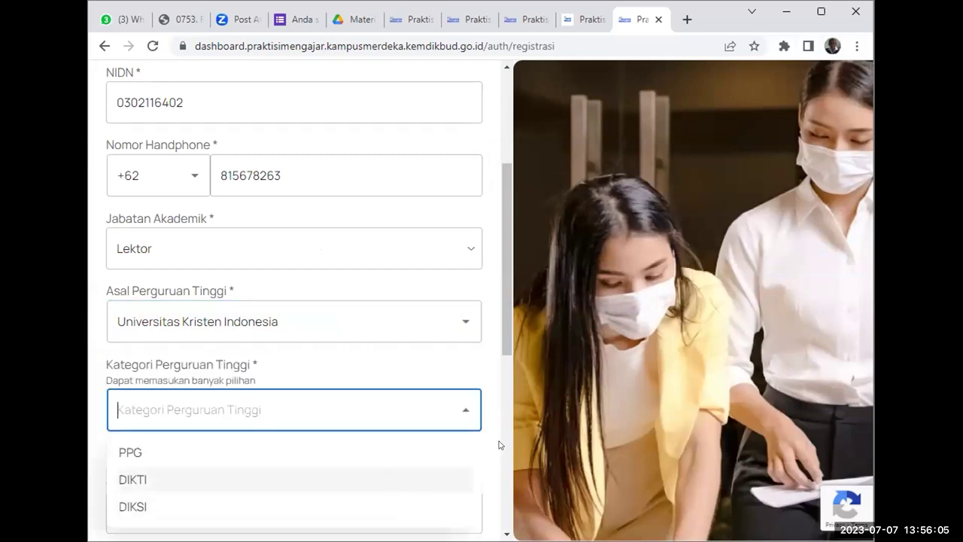
drag(510, 342, 509, 359)
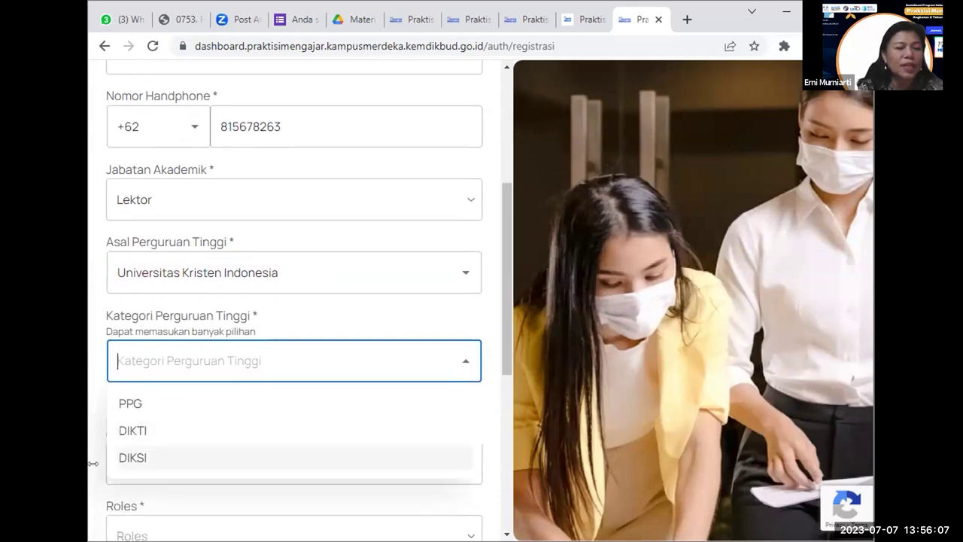
click(133, 430)
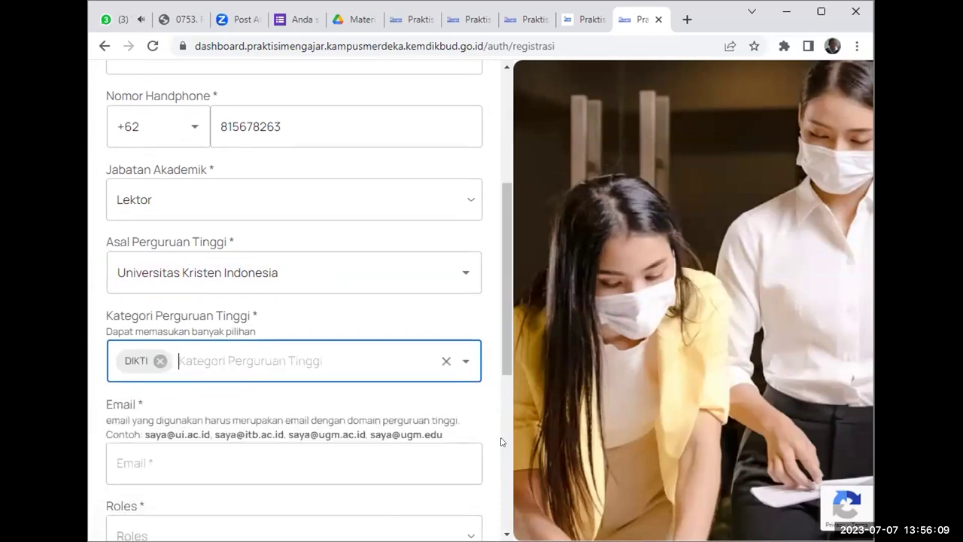
drag(501, 376, 504, 453)
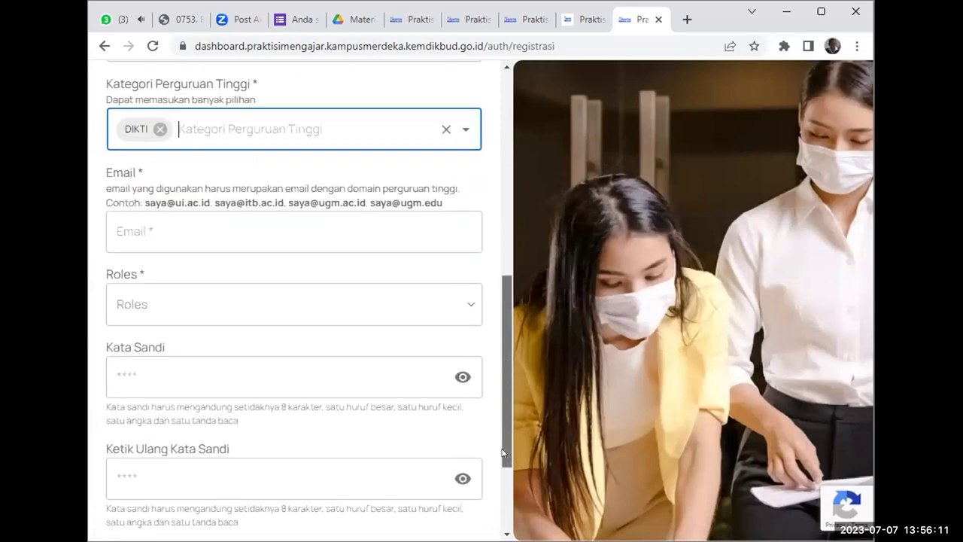
Enter the lecturer's university e-mail address and select Dosen in the Roles dropdown
click(130, 229)
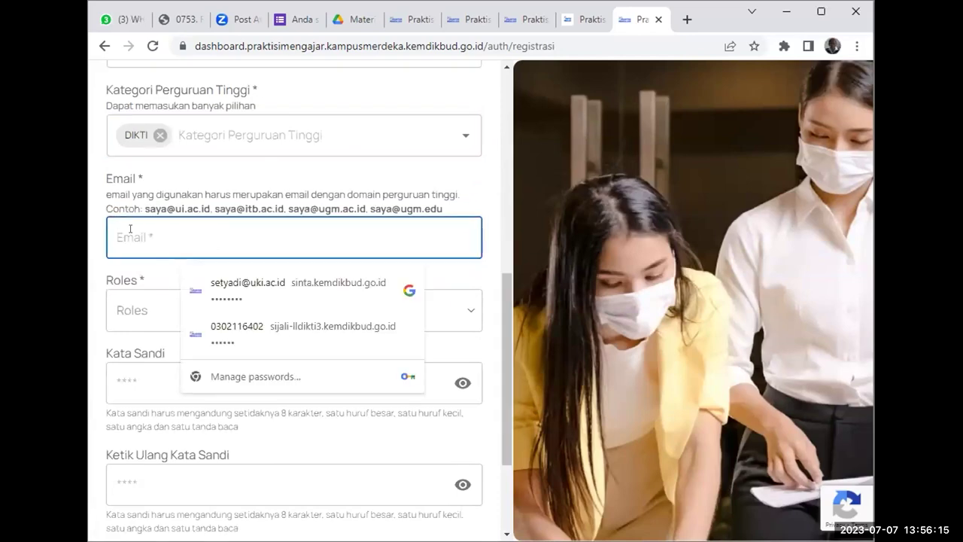
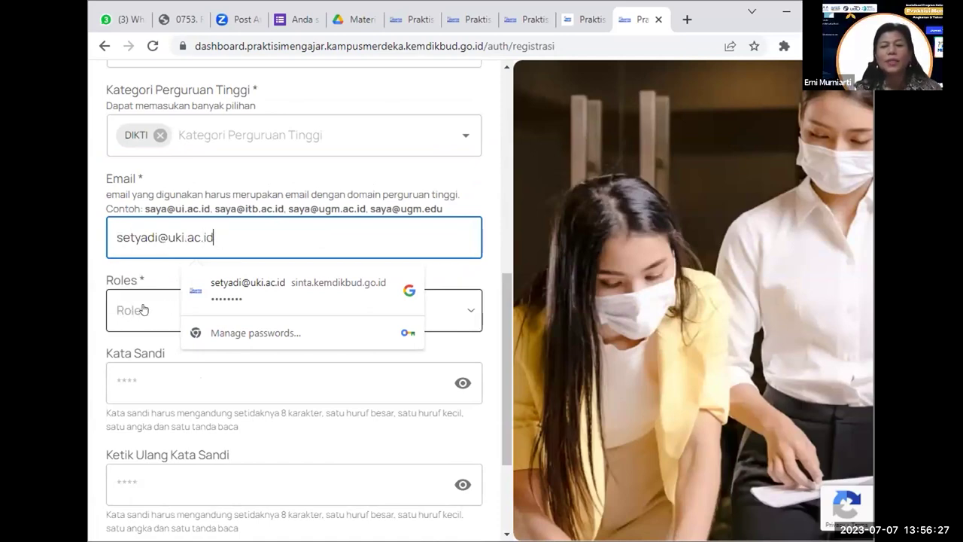
click(143, 312)
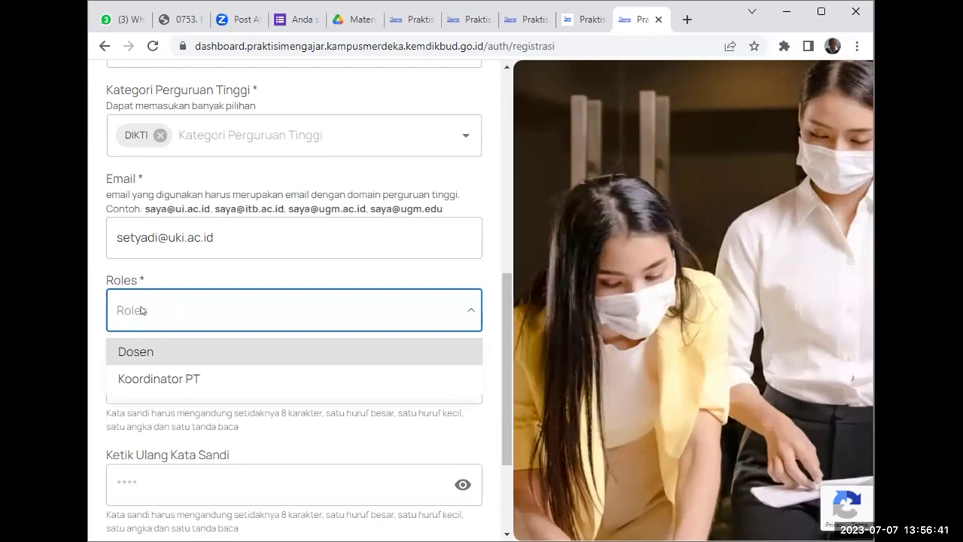
click(118, 310)
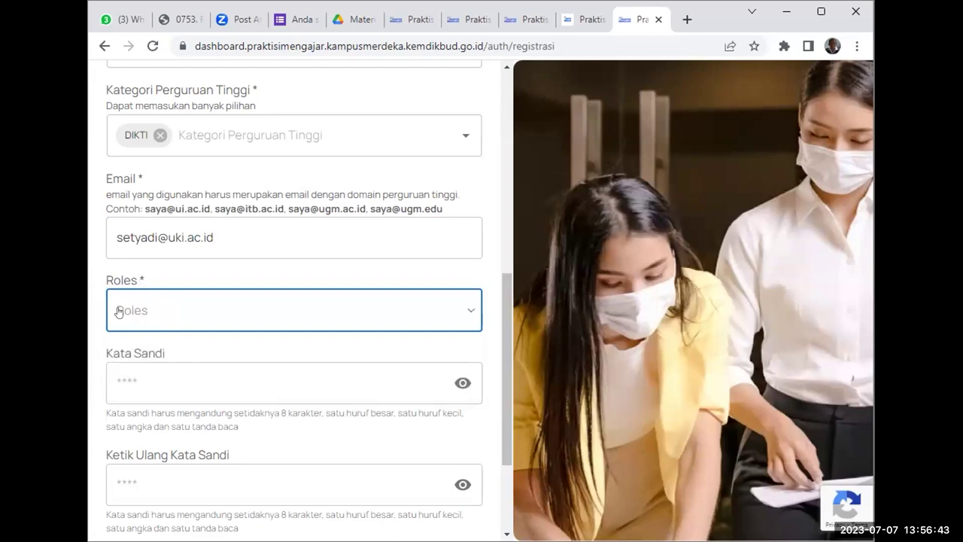
click(118, 311)
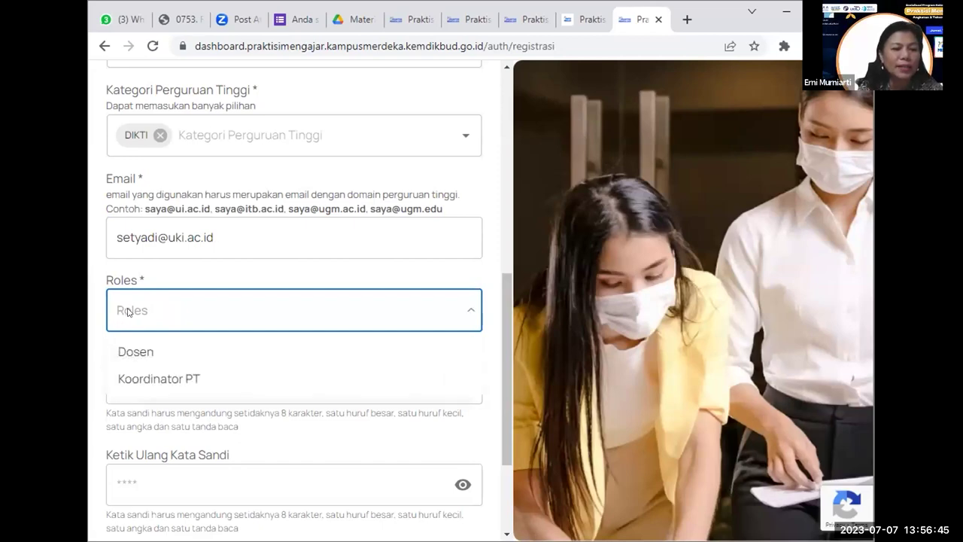
click(138, 350)
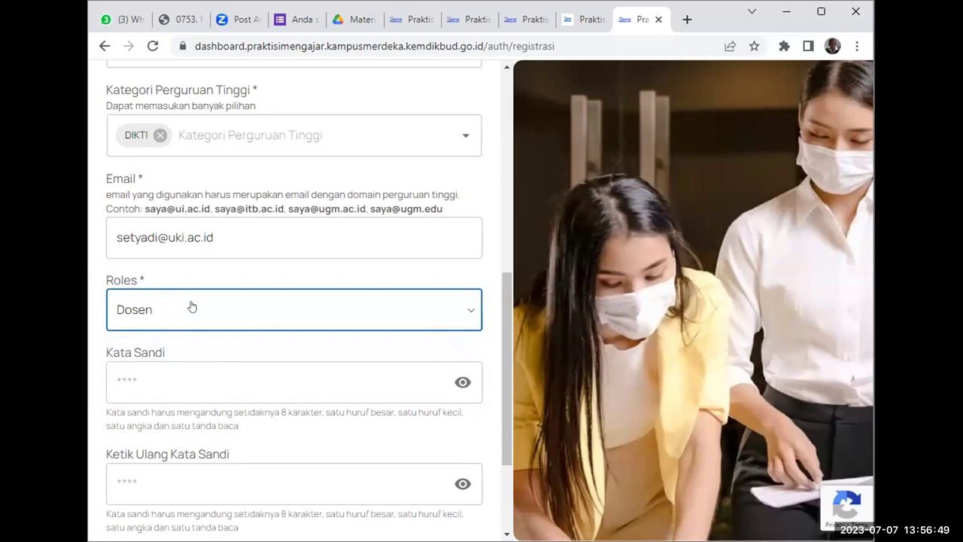
click(128, 372)
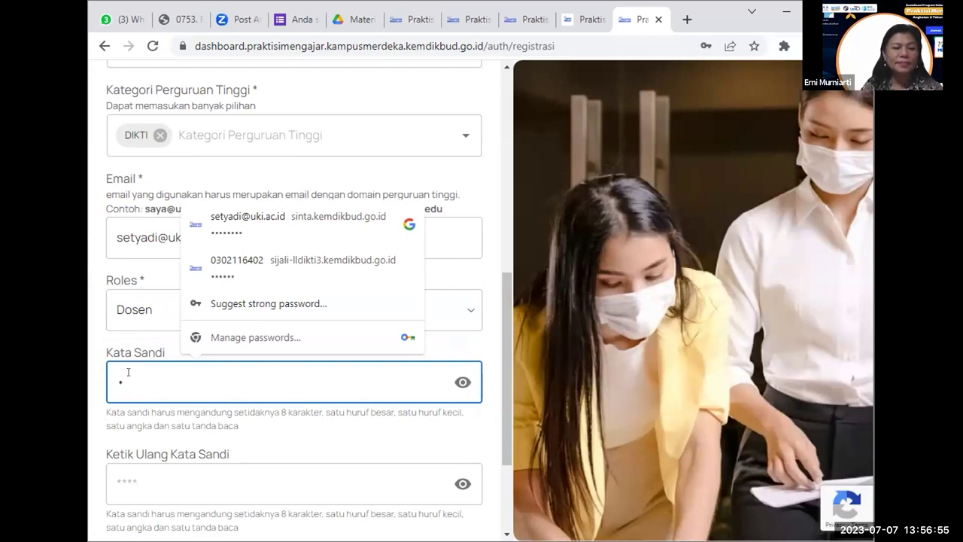
Type the account password into Kata Sandi, showing it as plain text
text(a)
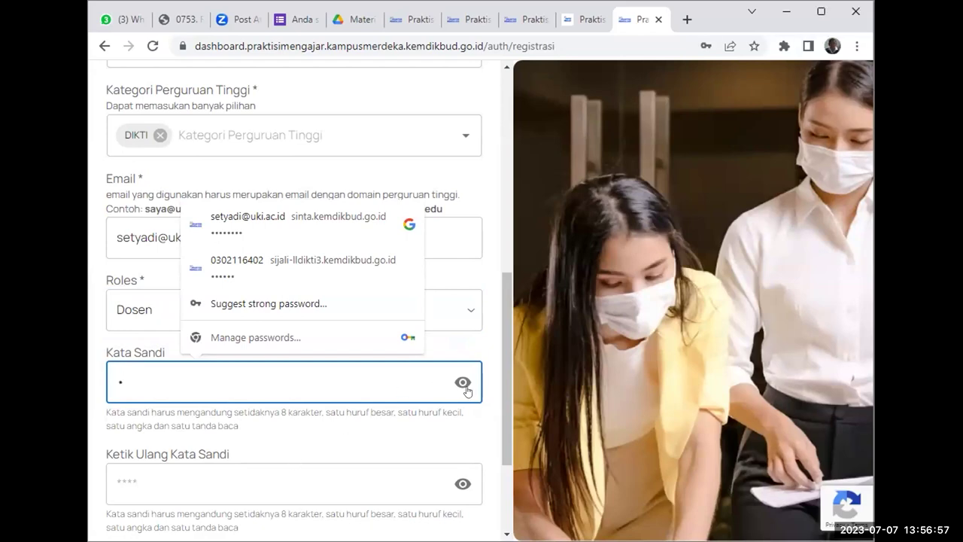
click(462, 382)
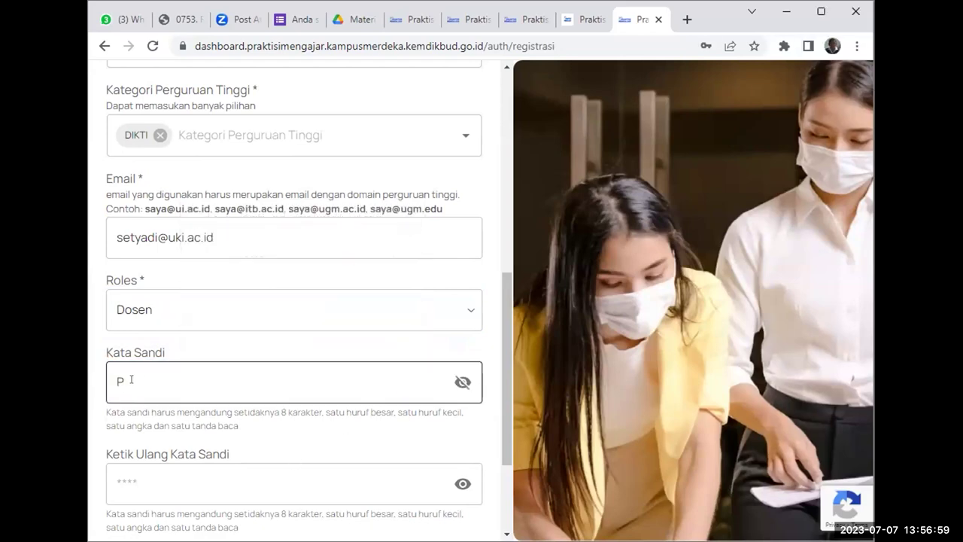
click(131, 379)
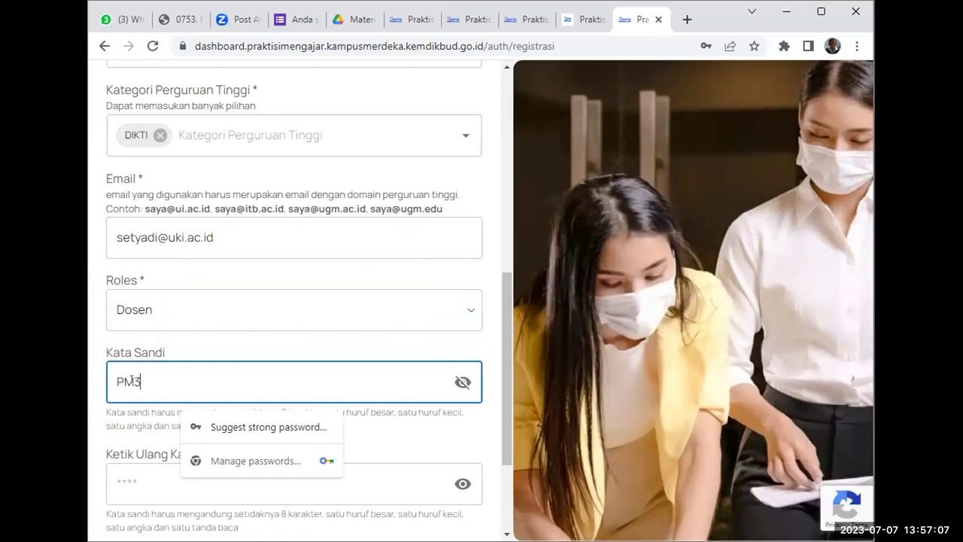
scroll(421, 393, down, 2)
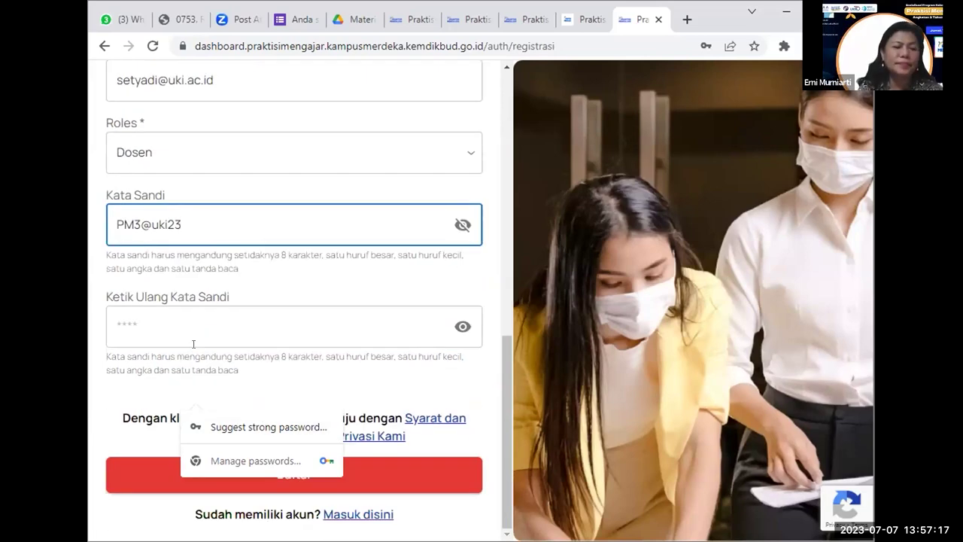
Copy the password into Ketik Ulang Kata Sandi and submit the form with Daftar
click(459, 328)
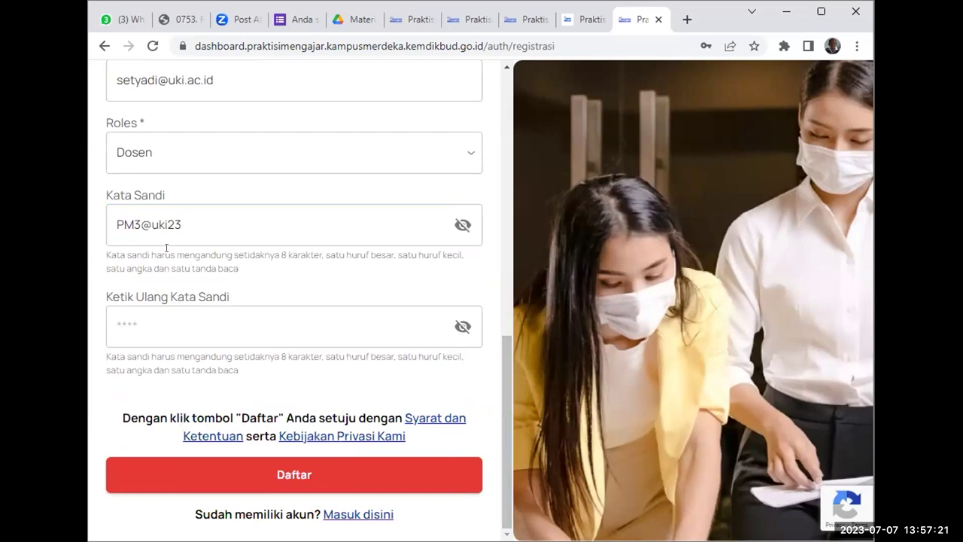
drag(110, 224, 204, 235)
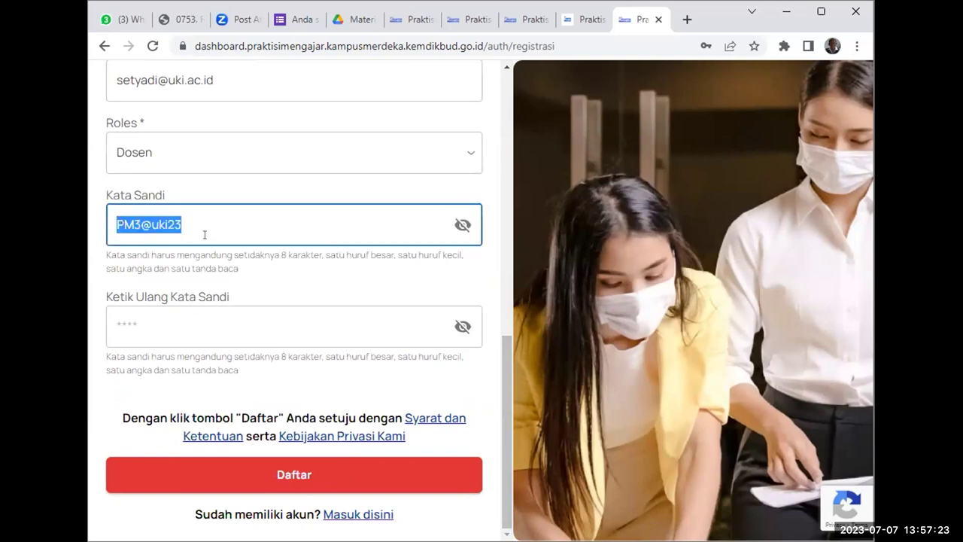
right_click(166, 217)
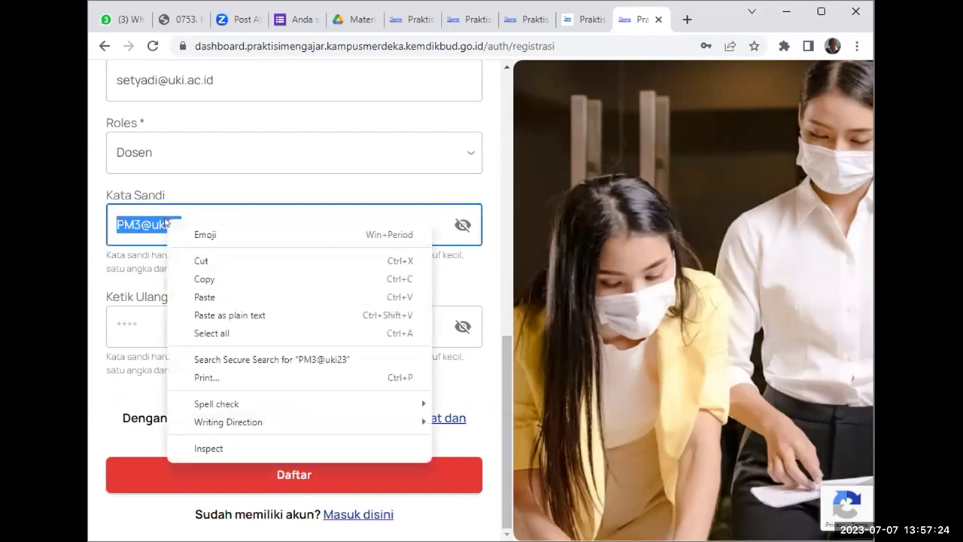
click(201, 279)
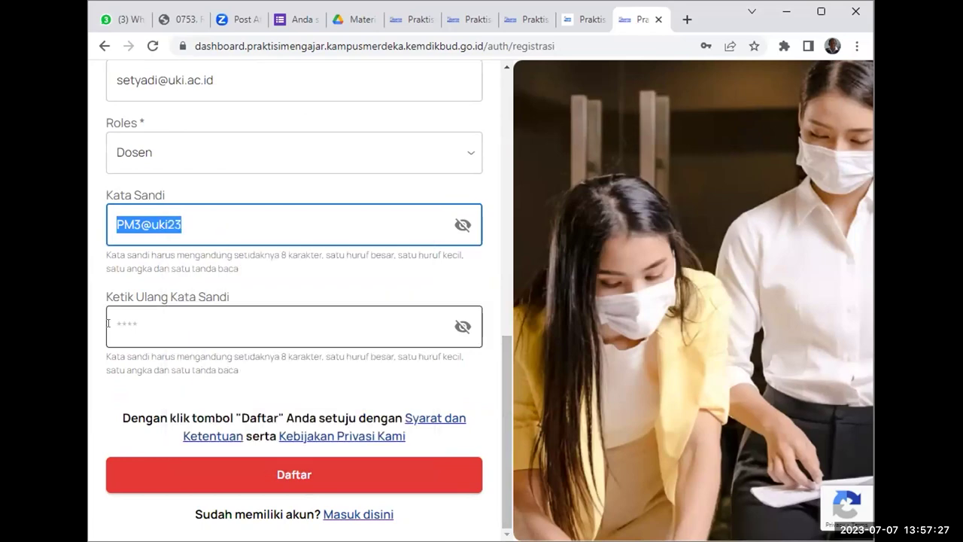
click(109, 325)
right_click(113, 325)
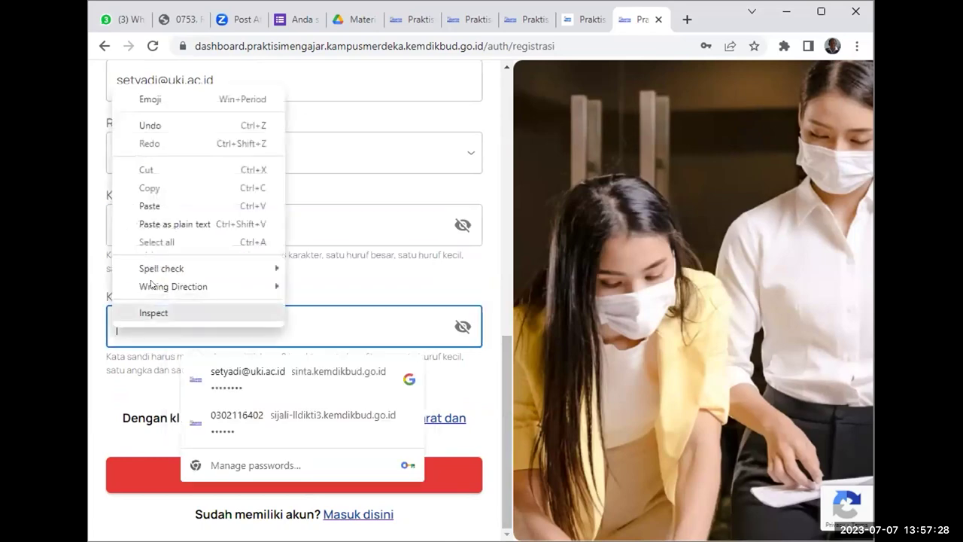
click(148, 208)
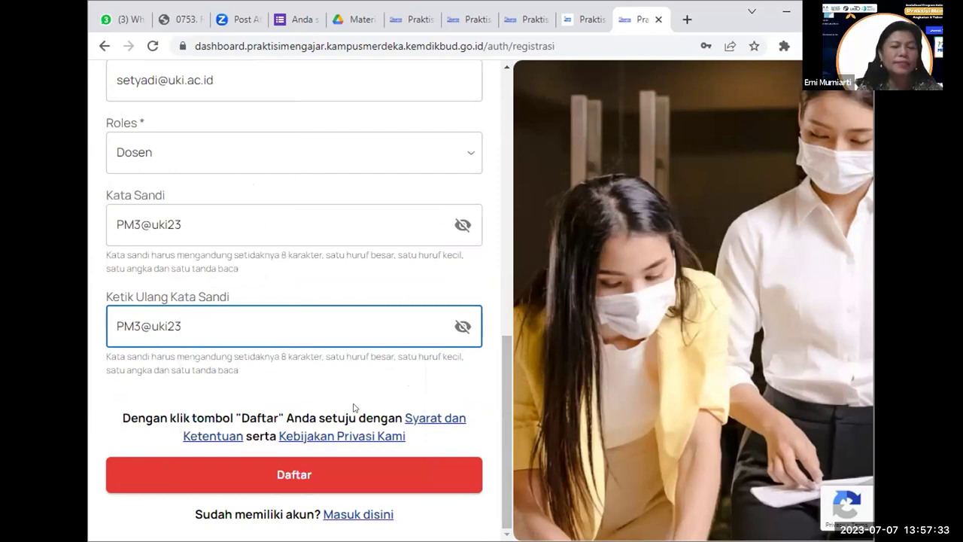
click(323, 481)
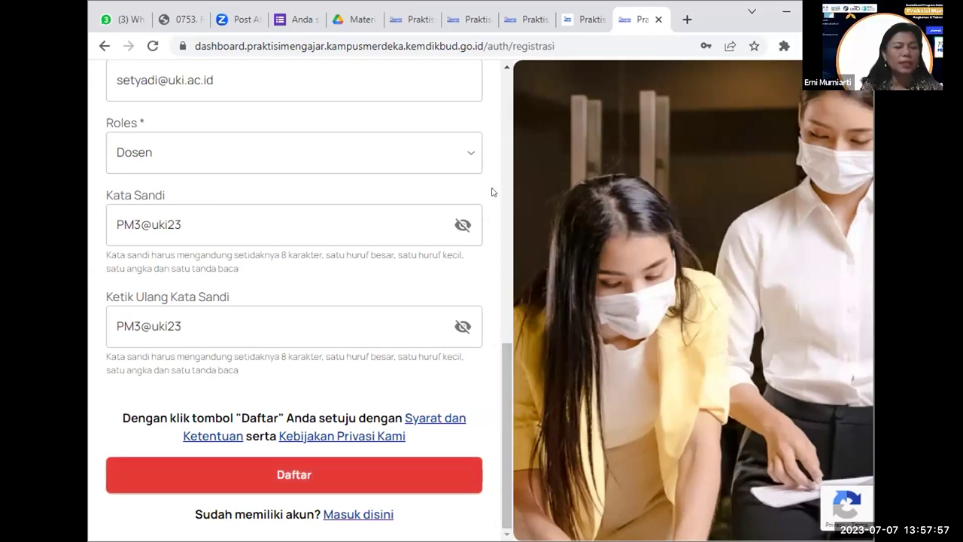
Fill the empty Gelar Belakang field with MT, then return down to the Daftar button
scroll(439, 299, up, 4)
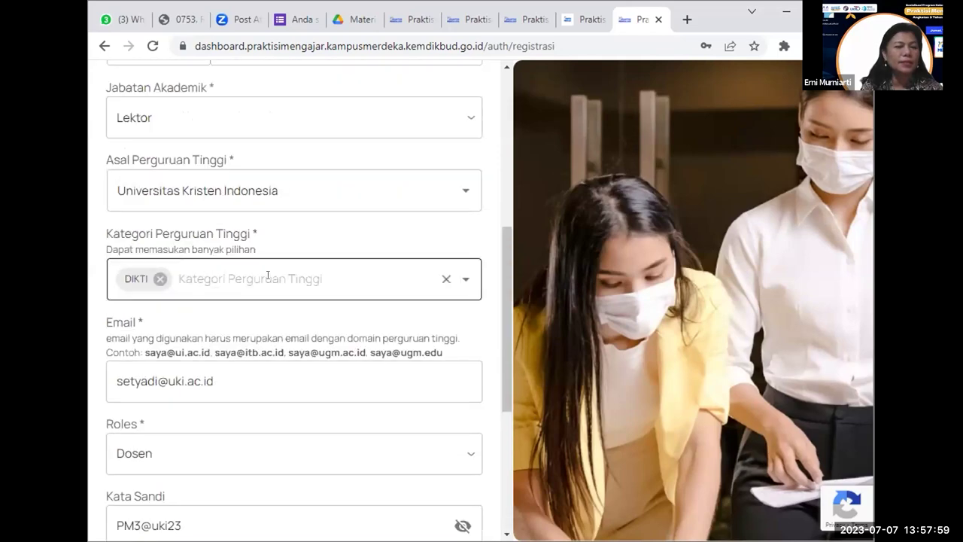
scroll(268, 275, up, 5)
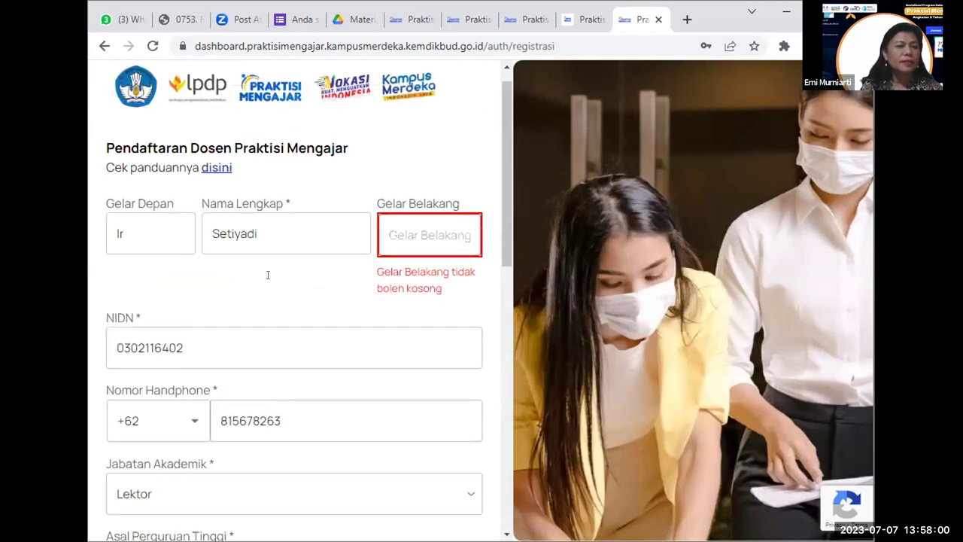
click(397, 250)
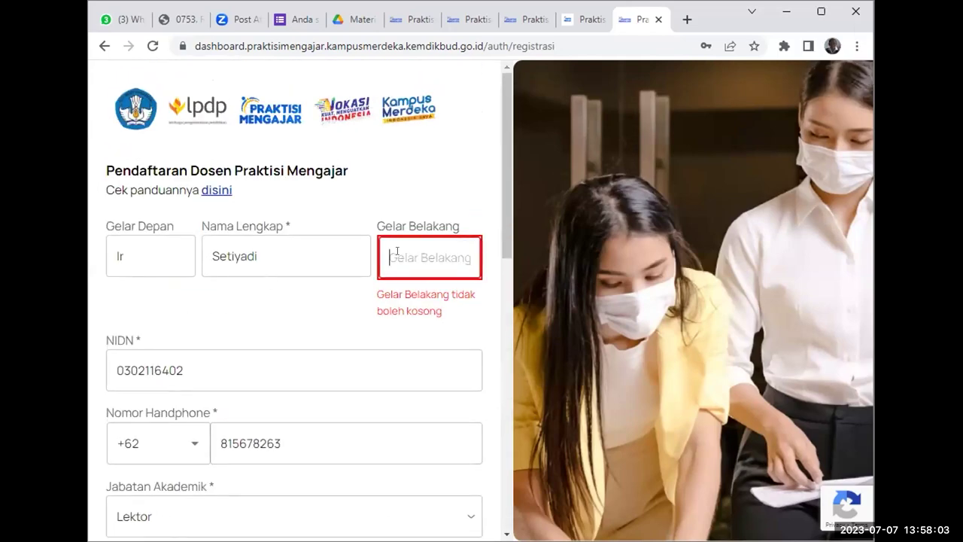
text(MT)
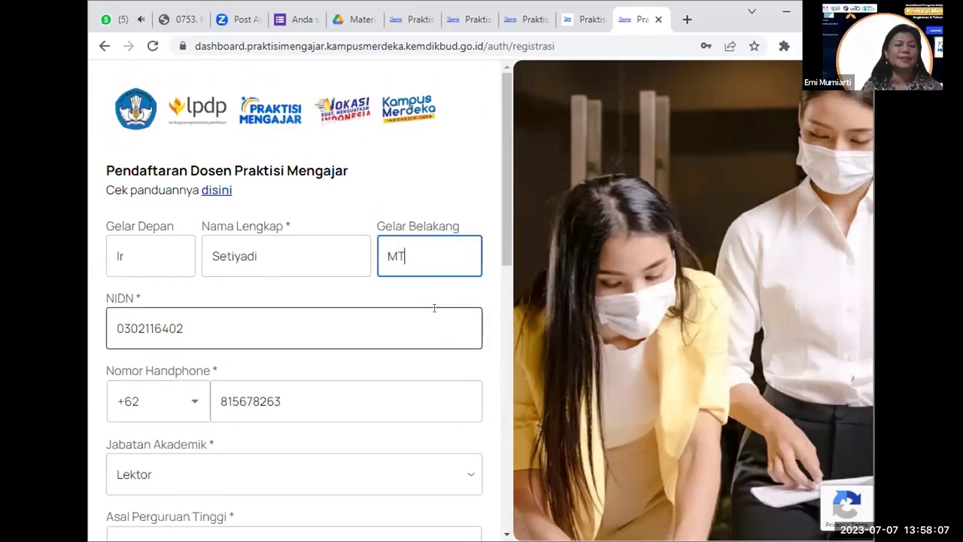
scroll(430, 308, down, 8)
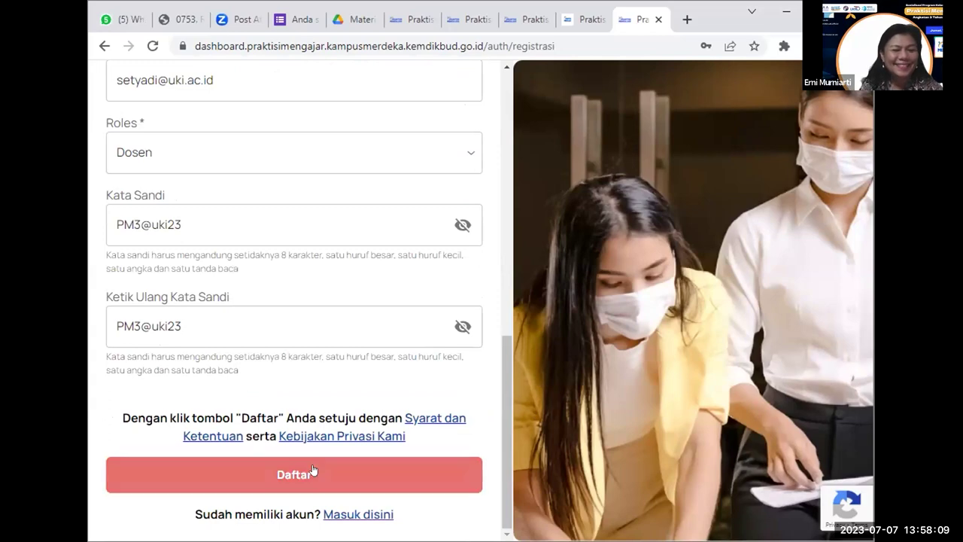
Submit the registration with Daftar and dismiss Chrome's save-password prompt
click(313, 472)
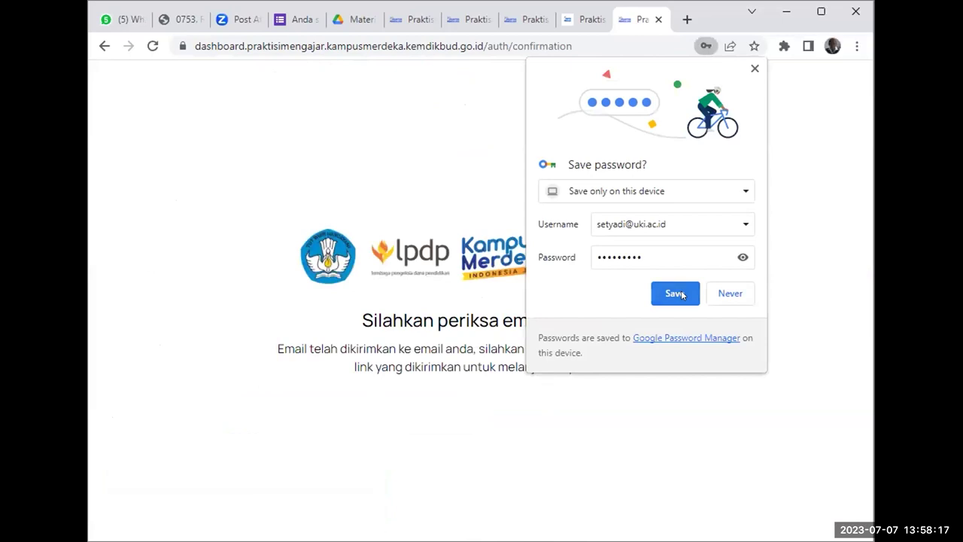
click(672, 404)
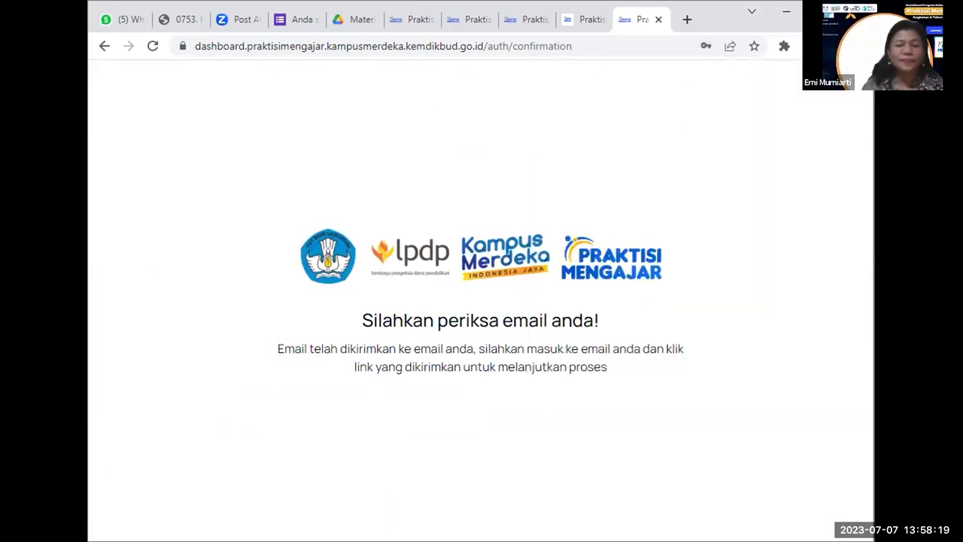
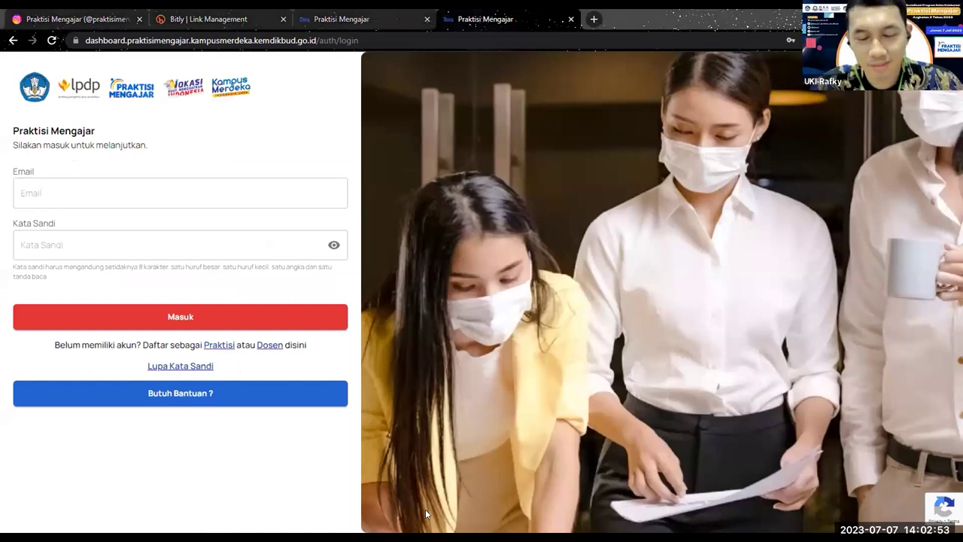
Open the Pendaftaran Dosen registration form from the 'Dosen' link under Masuk
click(265, 345)
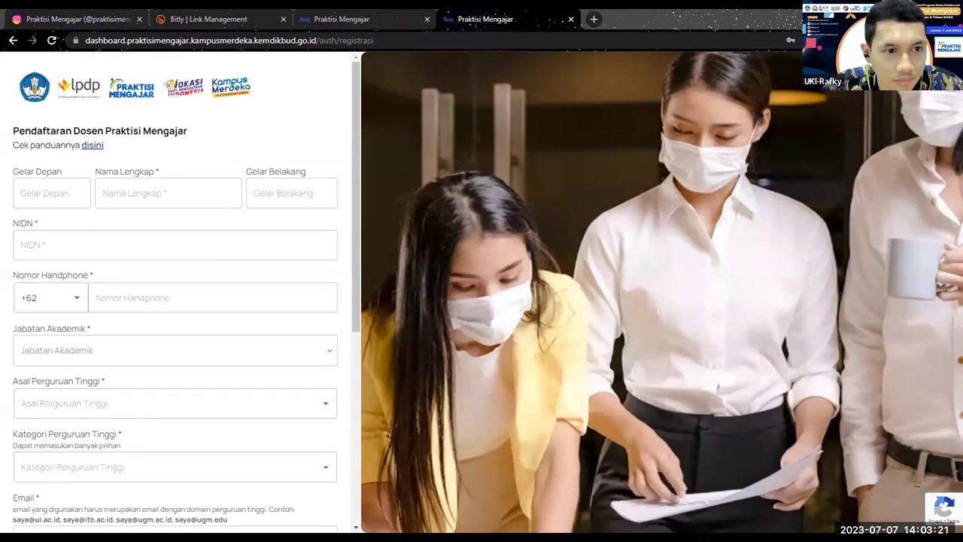
Enter the lecturer's full name with front title Dr. and post-name degrees S.Pd., M.Pd
text(Sumiyati, S.Pd., M.Pd)
click(37, 187)
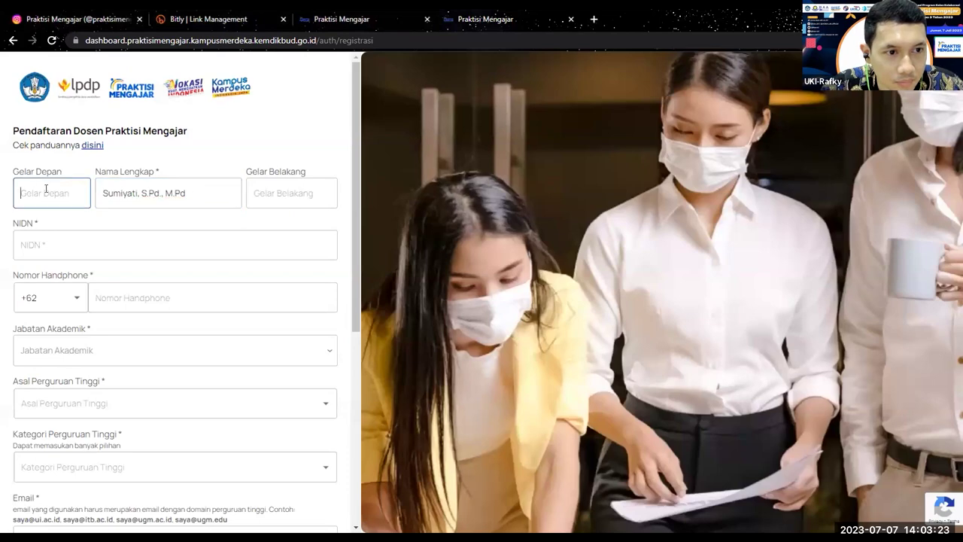
text(Dr.)
drag(187, 192, 143, 190)
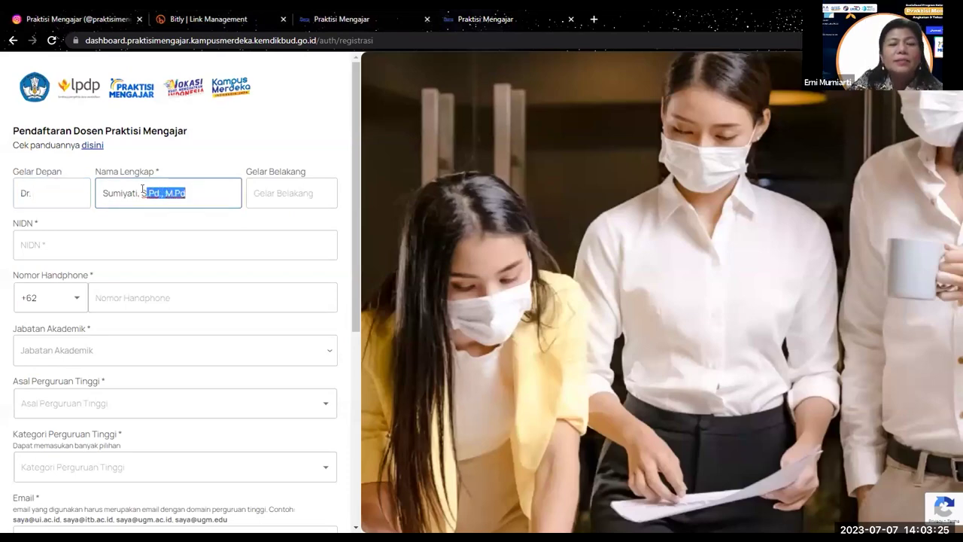
key(ctrl+x)
click(270, 190)
key(ctrl+v)
click(155, 192)
key(BackSpace)
key(BackSpace)
Fill in the lecturer's NIDN and mobile number, removing the duplicated 62 country code
click(131, 240)
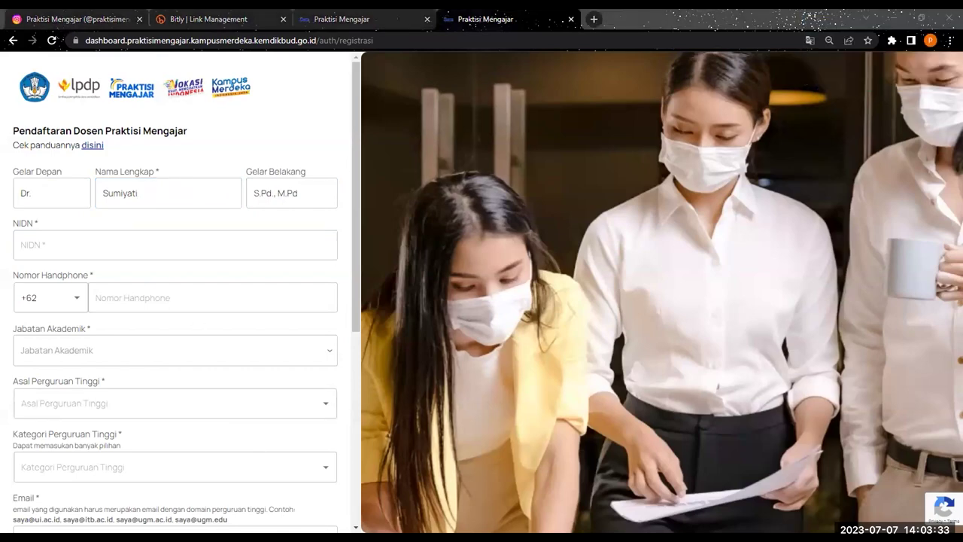
click(82, 242)
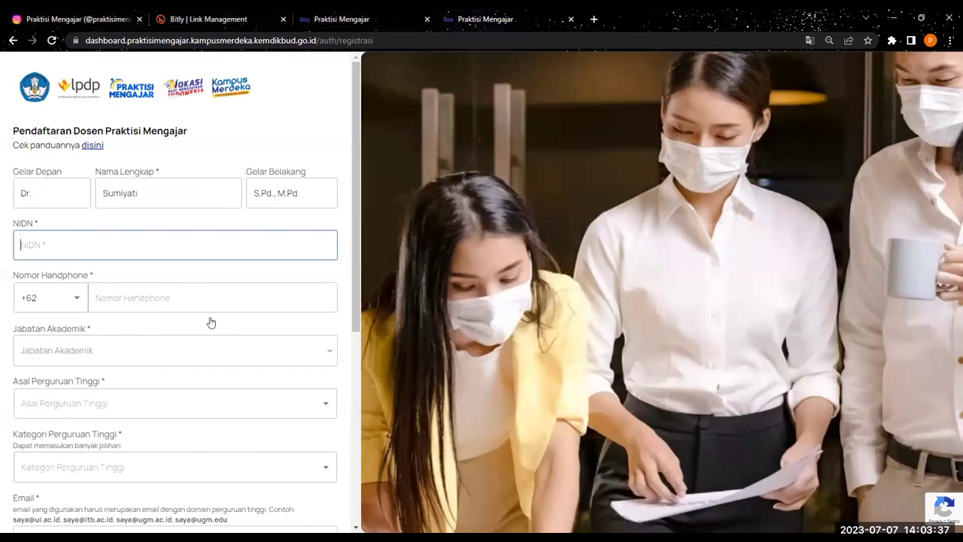
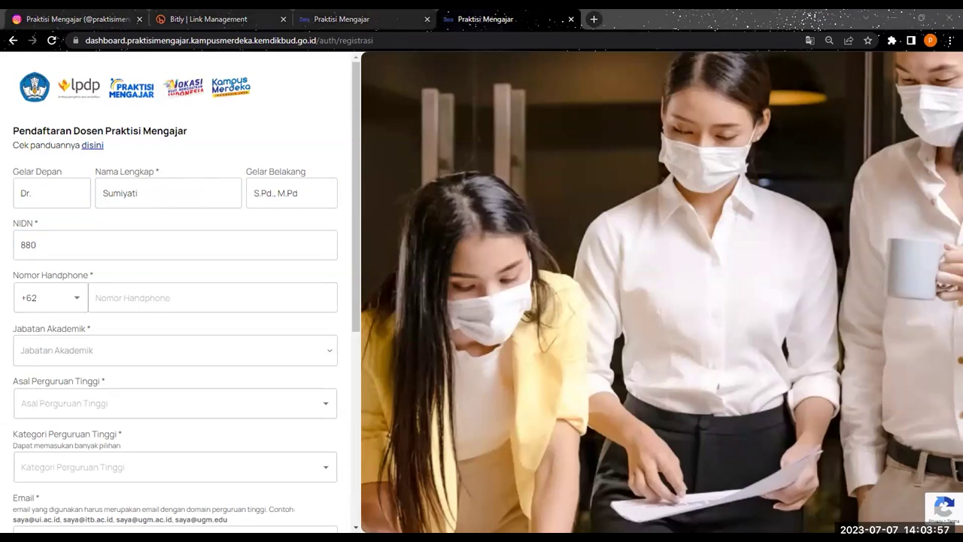
key(alt+Tab)
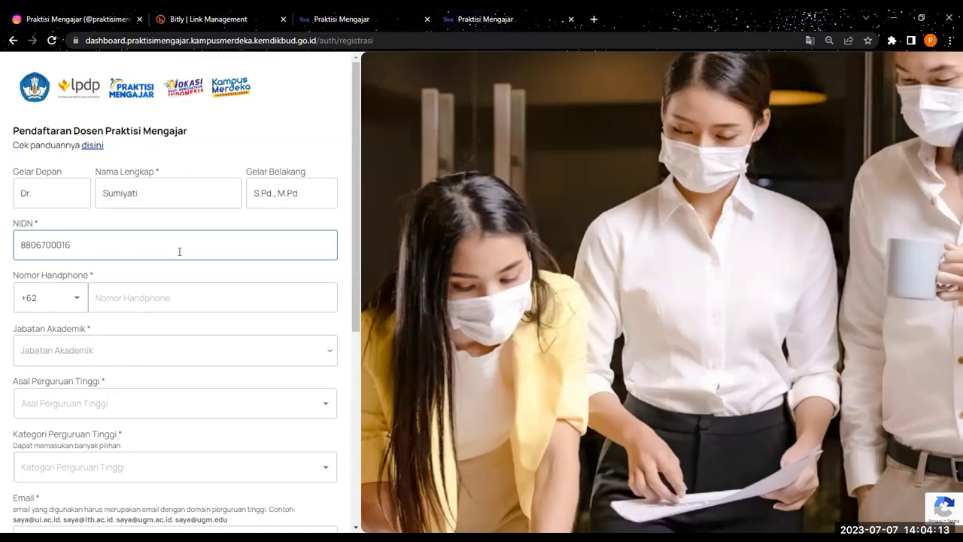
click(103, 296)
key(ctrl+v)
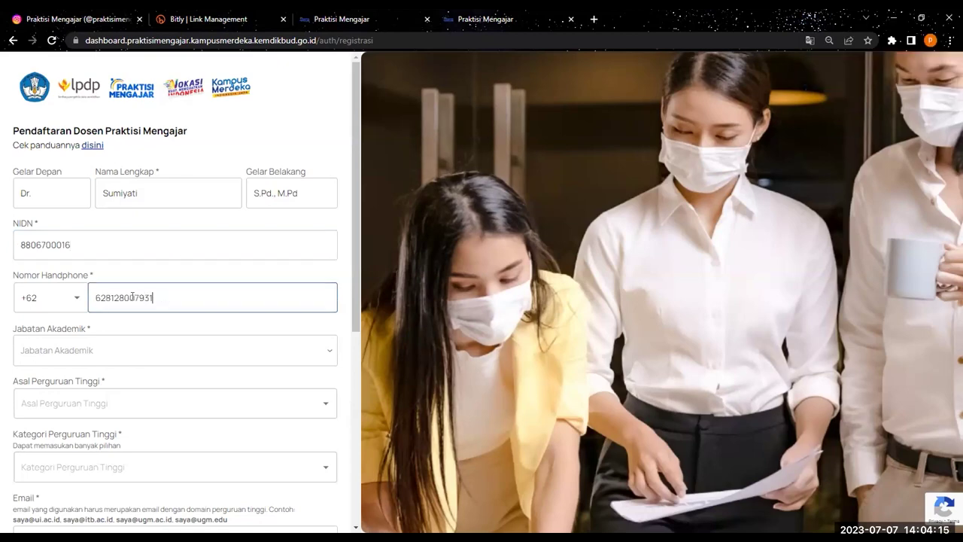
click(103, 295)
key(BackSpace)
key(BackSpace)
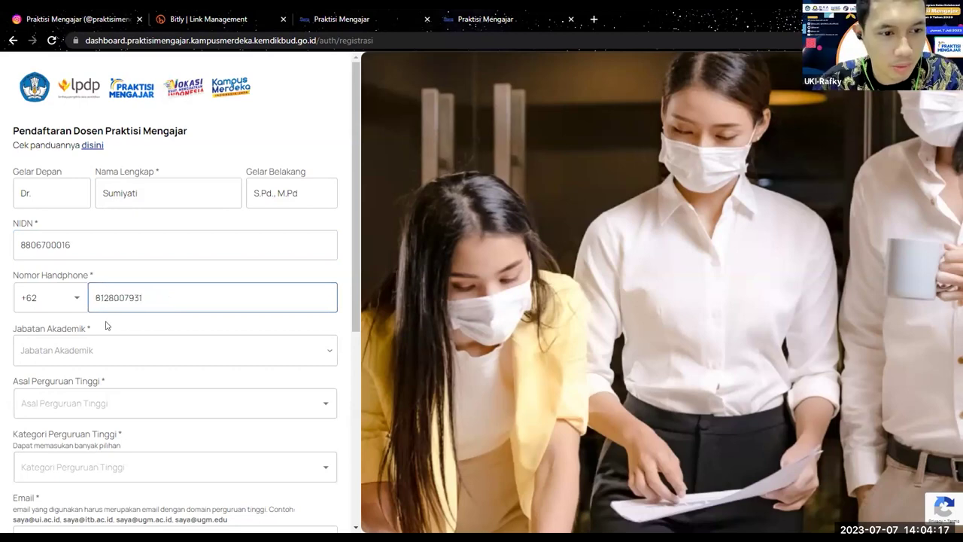
click(96, 347)
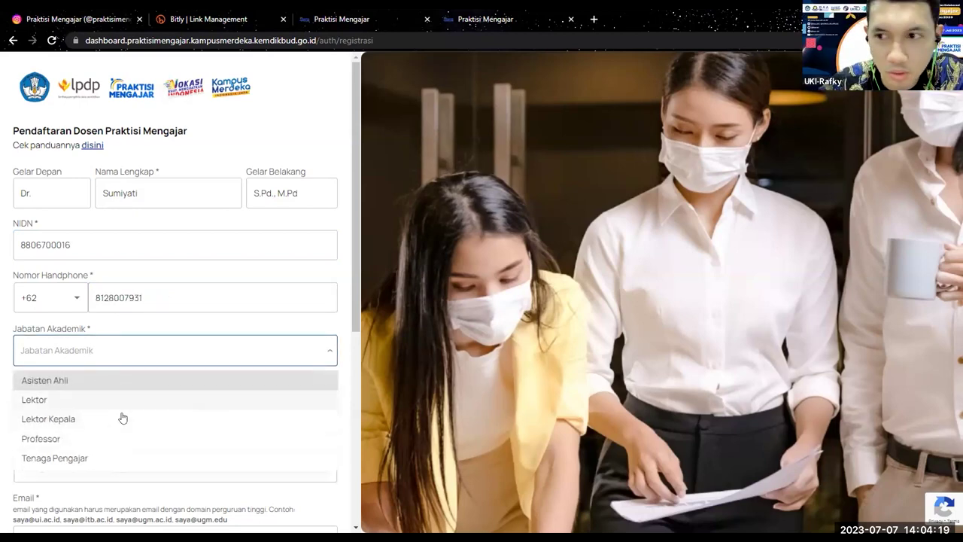
Set the academic rank to Lektor and the home university to Universitas Kristen Indonesia
click(57, 396)
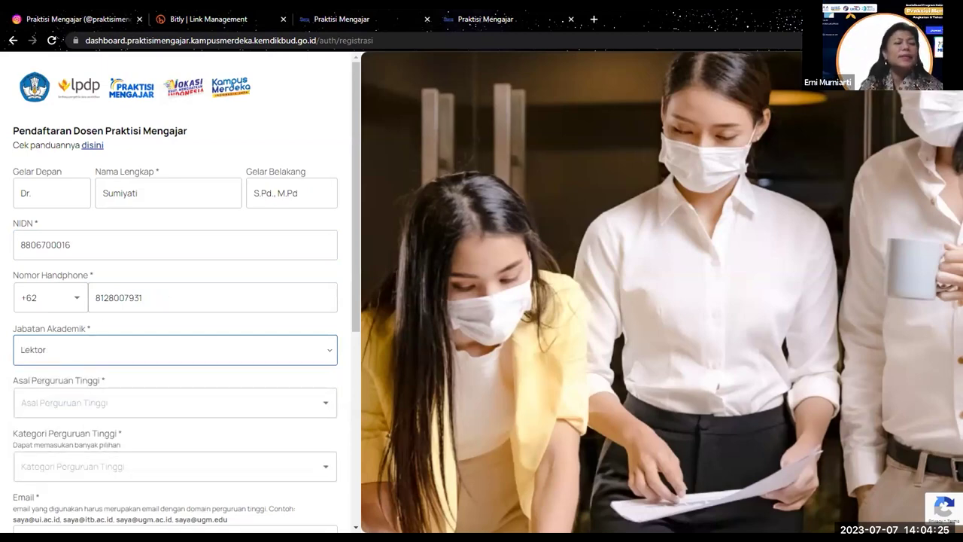
click(631, 249)
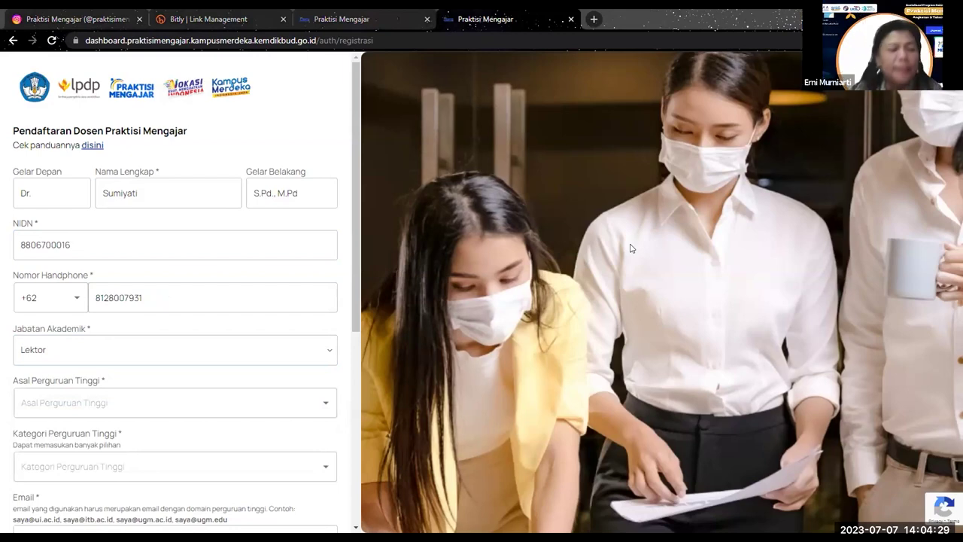
click(93, 399)
text(universitas kristenm)
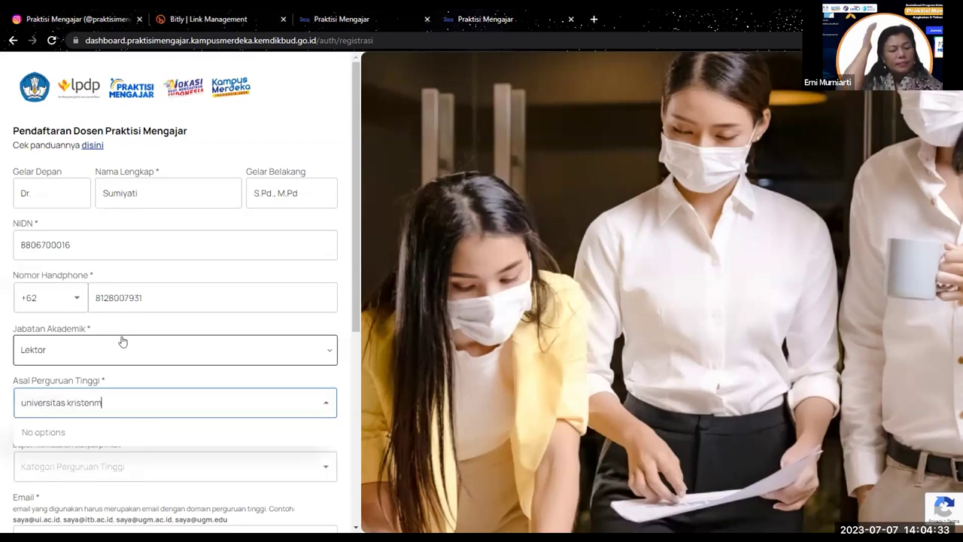
key(BackSpace)
key(BackSpace)
key(BackSpace)
key(BackSpace)
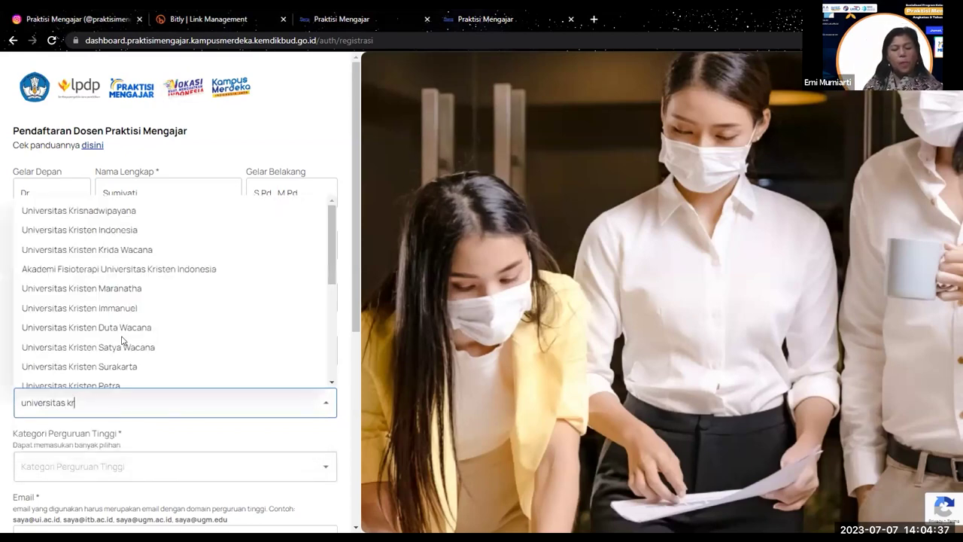
scroll(131, 280, down, 2)
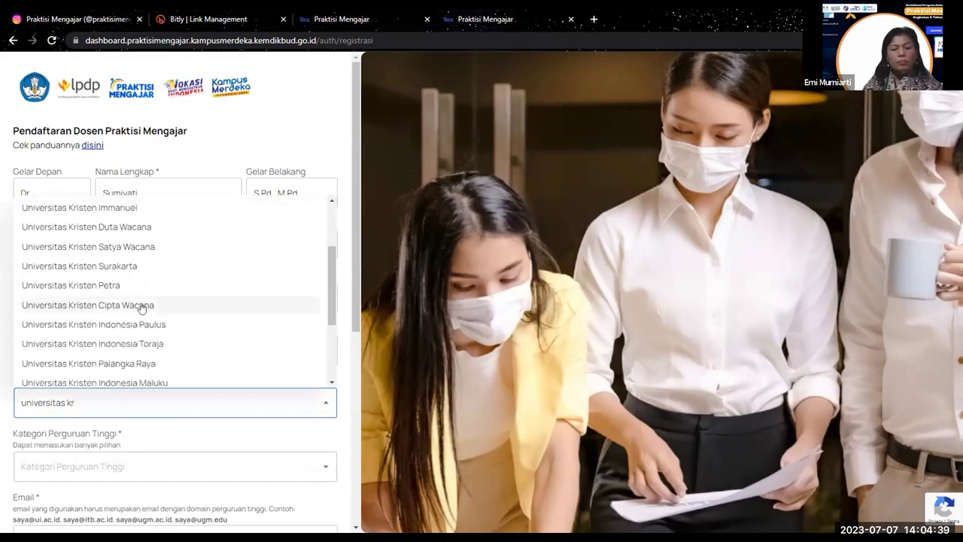
scroll(141, 307, down, 3)
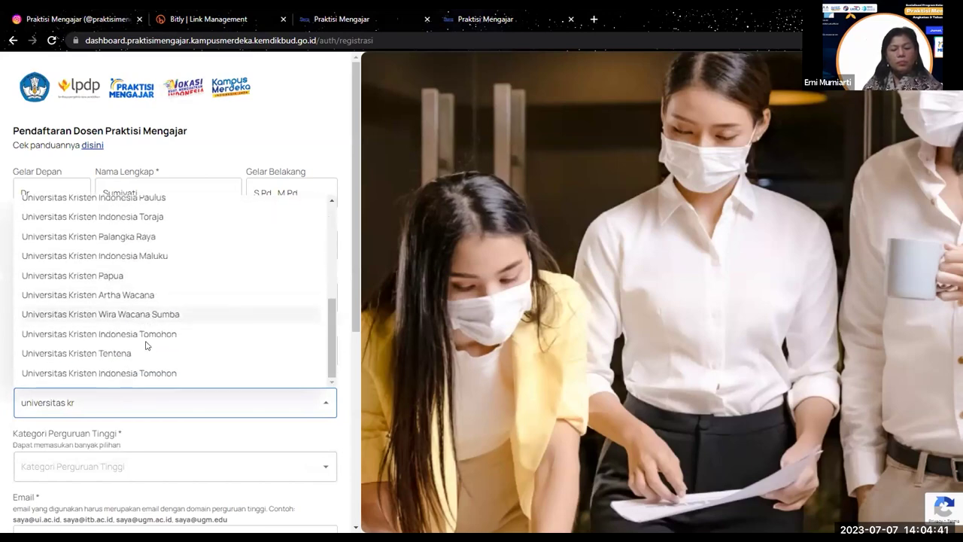
scroll(146, 342, up, 5)
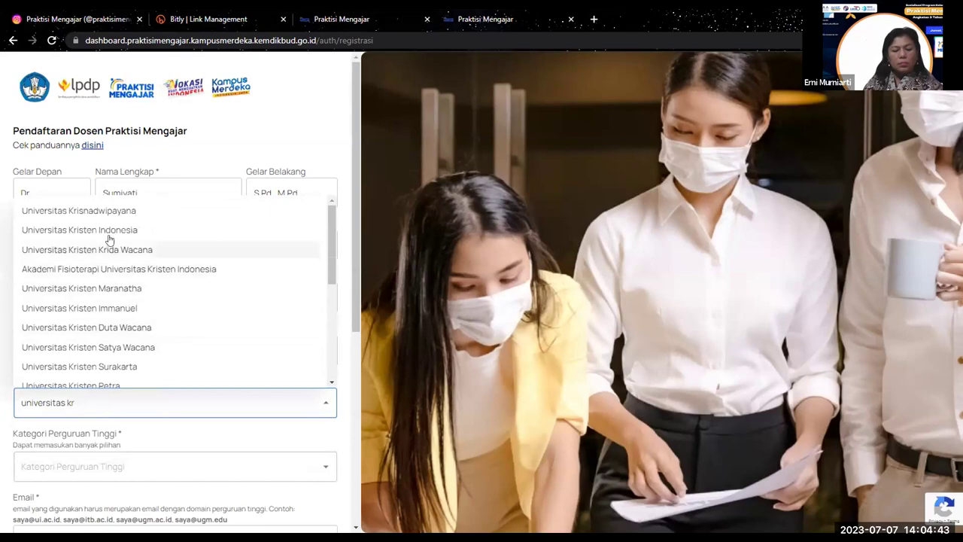
click(110, 232)
Choose DIKTI as the university category
click(324, 469)
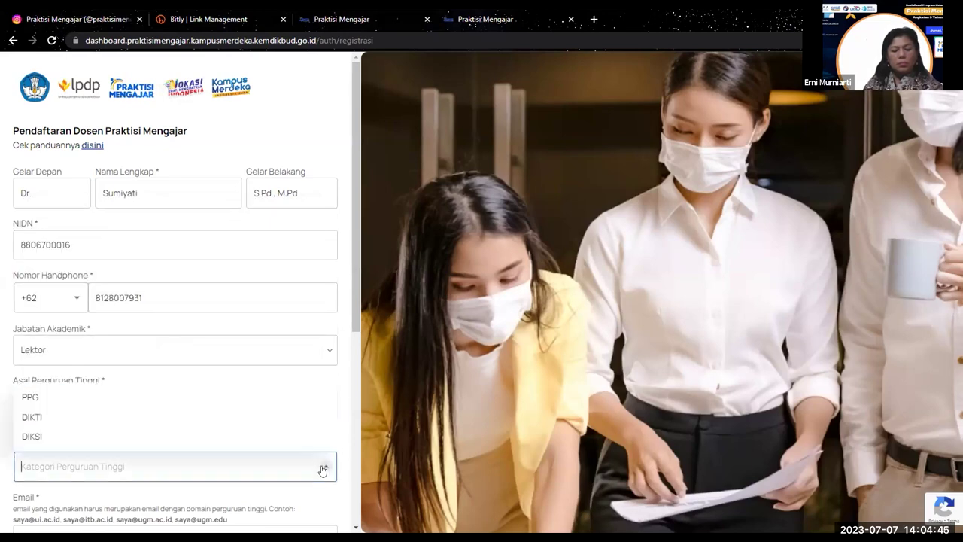
click(47, 416)
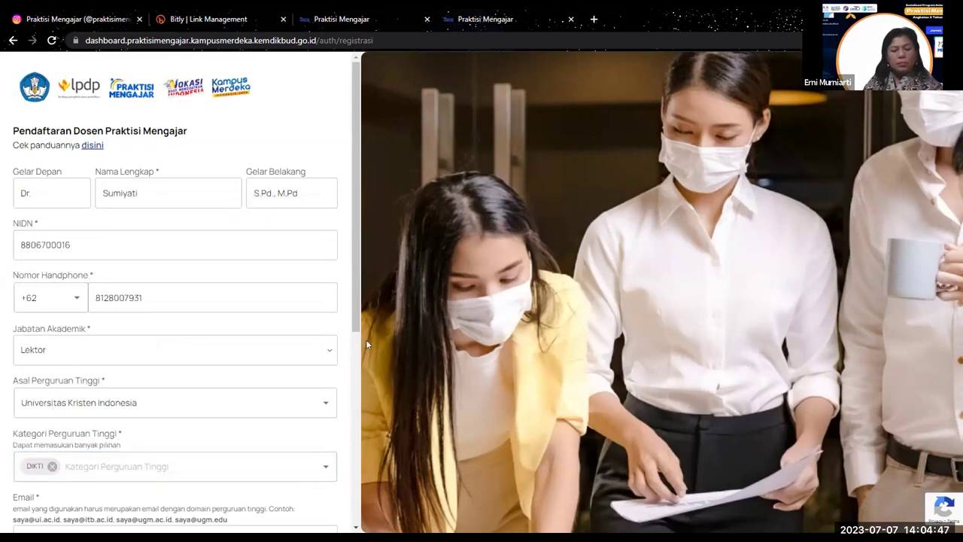
drag(352, 270, 366, 374)
click(154, 378)
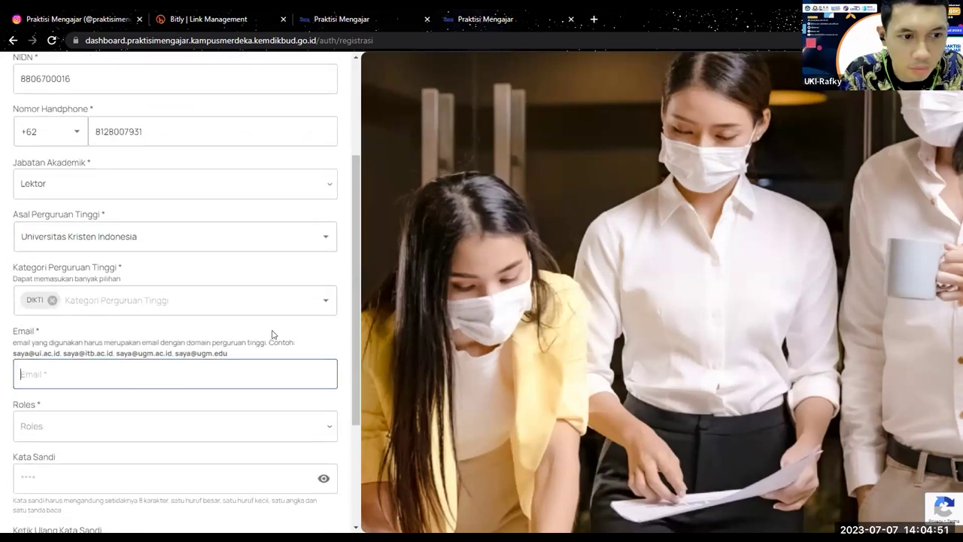
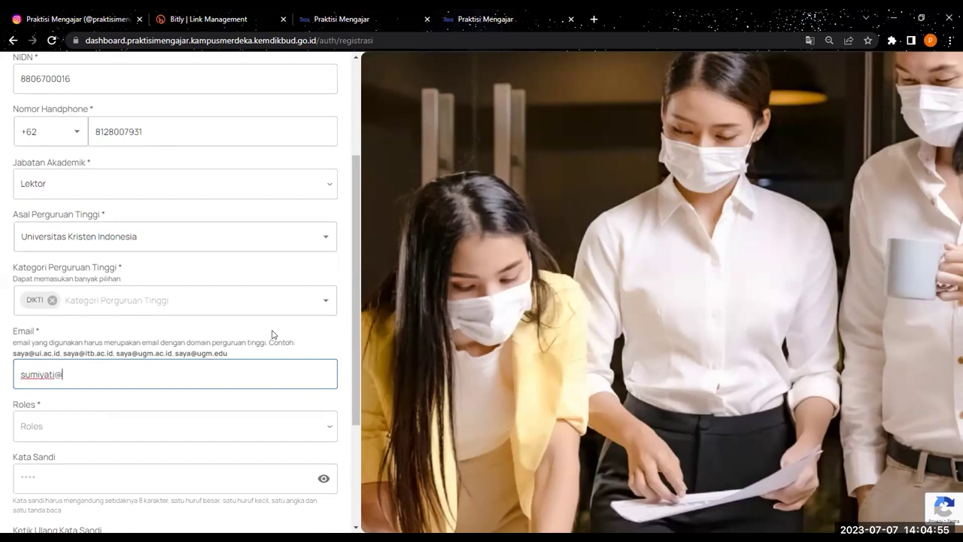
Enter the lecturer's university e-mail address and set the account role to Dosen
scroll(328, 322, down, 2)
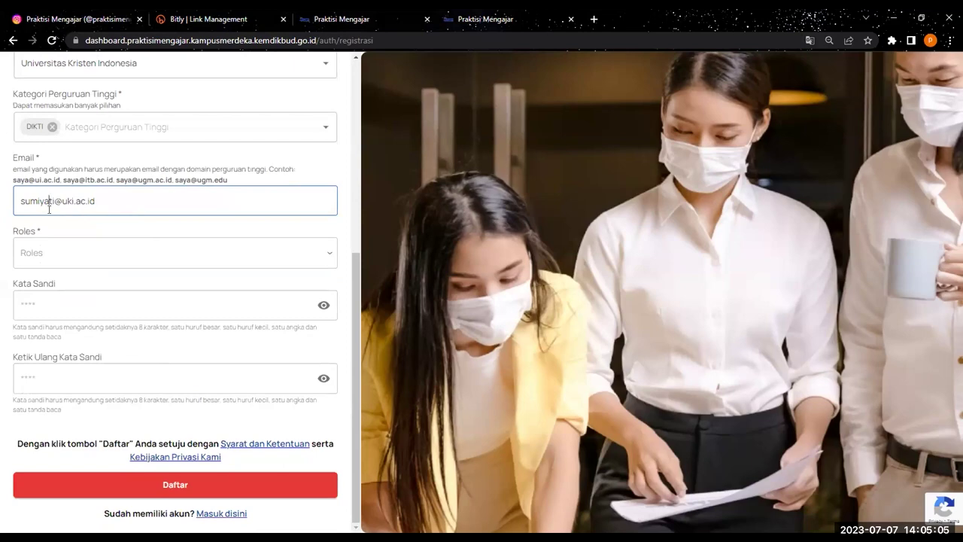
click(49, 253)
click(49, 284)
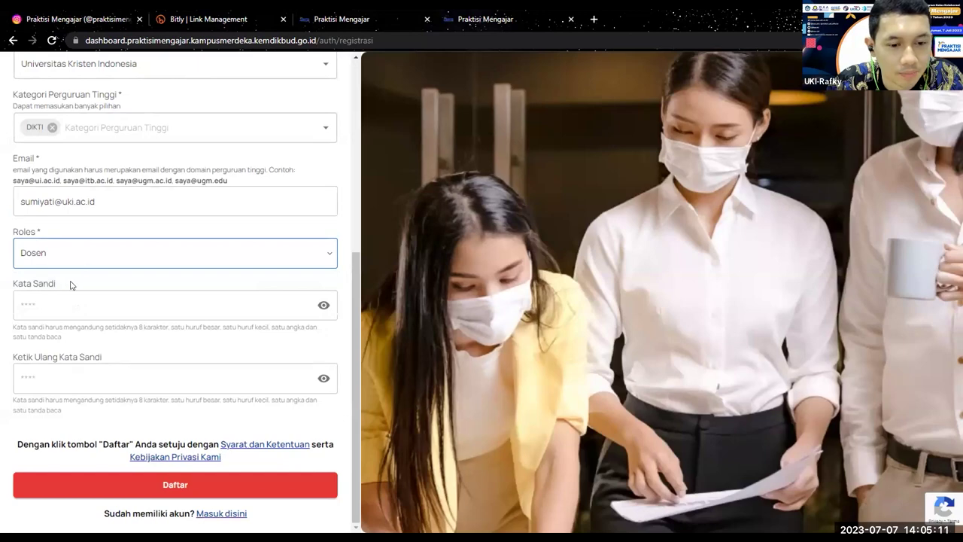
click(132, 495)
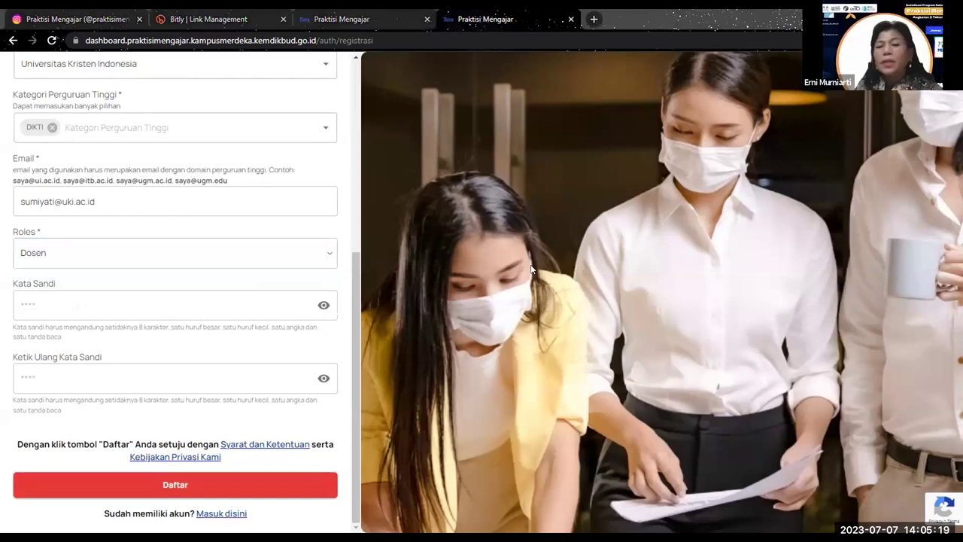
Enter the account password and its matching confirmation, revealing both to verify them
click(82, 297)
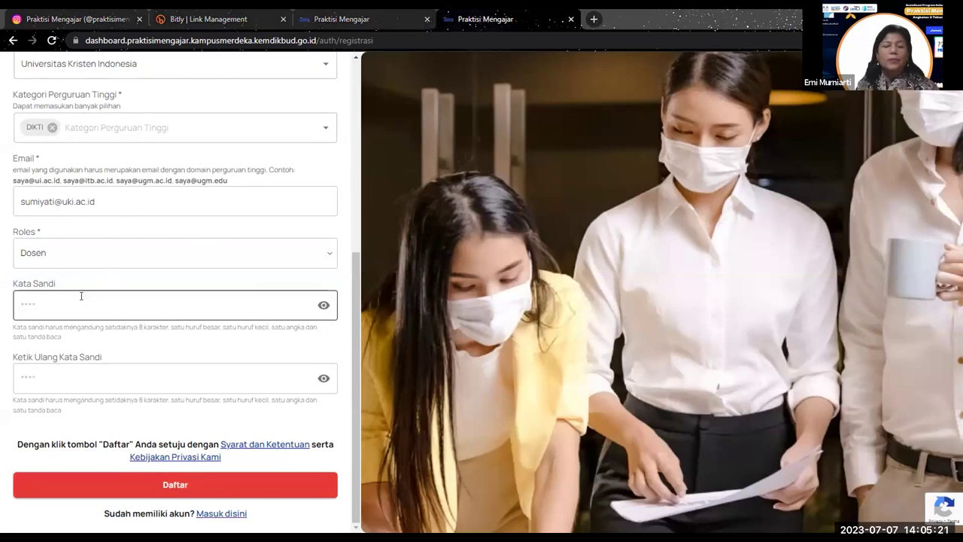
key(ctrl+v)
click(324, 305)
click(301, 379)
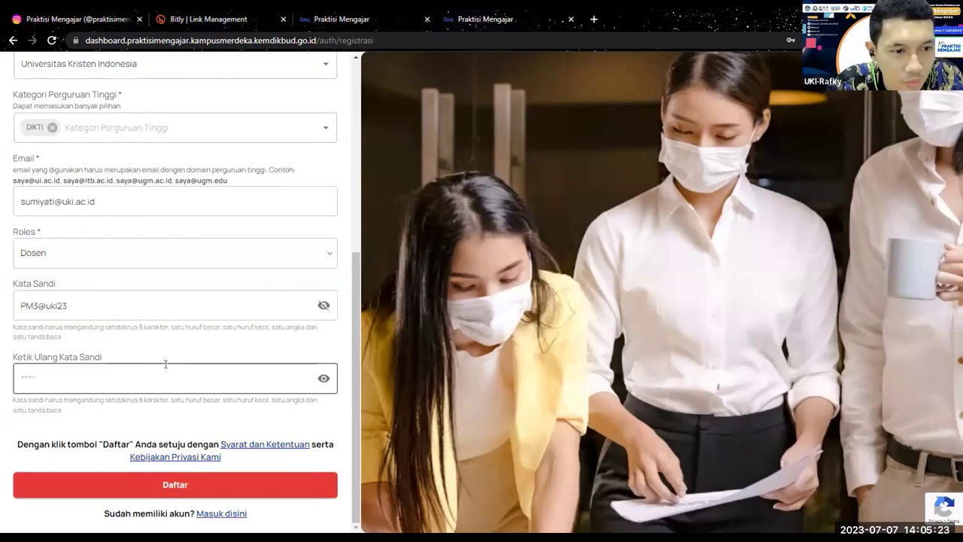
key(ctrl+v)
click(324, 378)
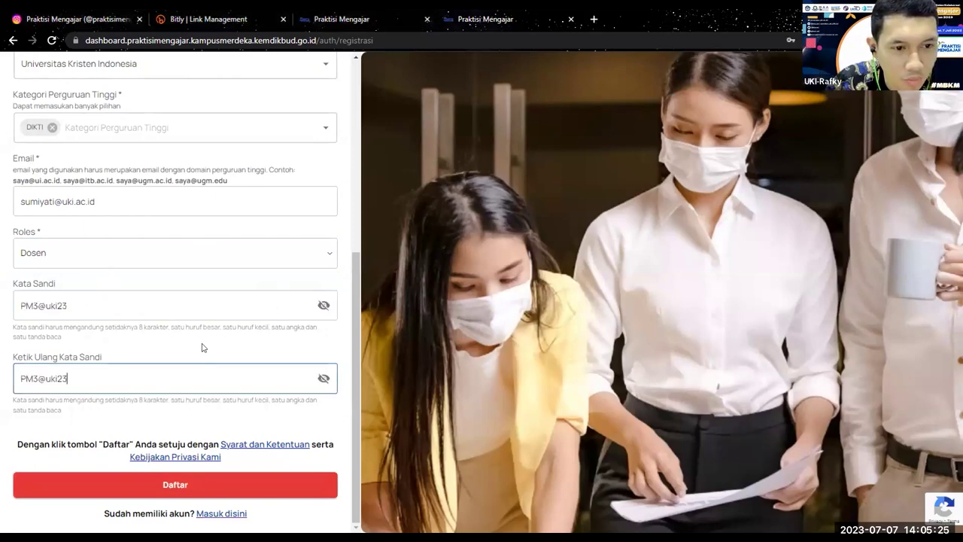
click(287, 295)
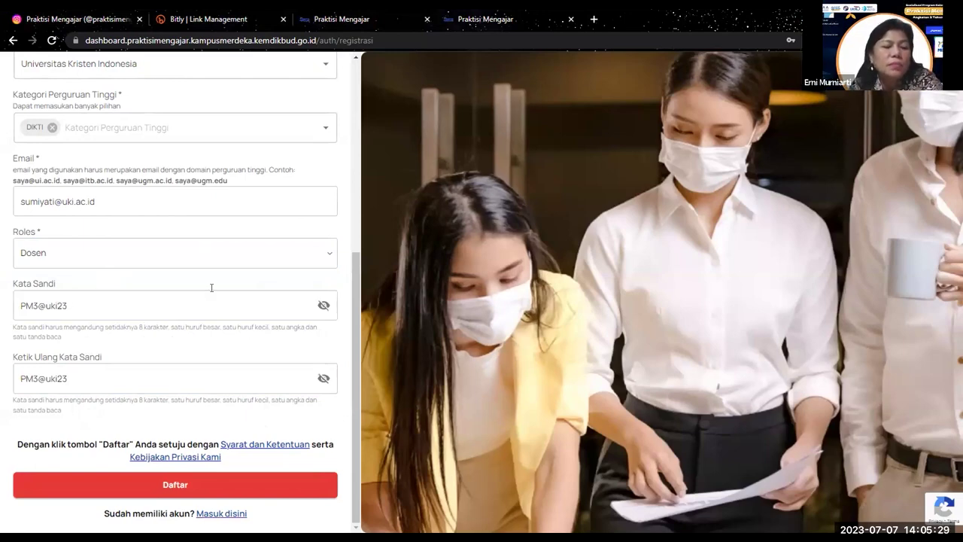
triple_click(78, 304)
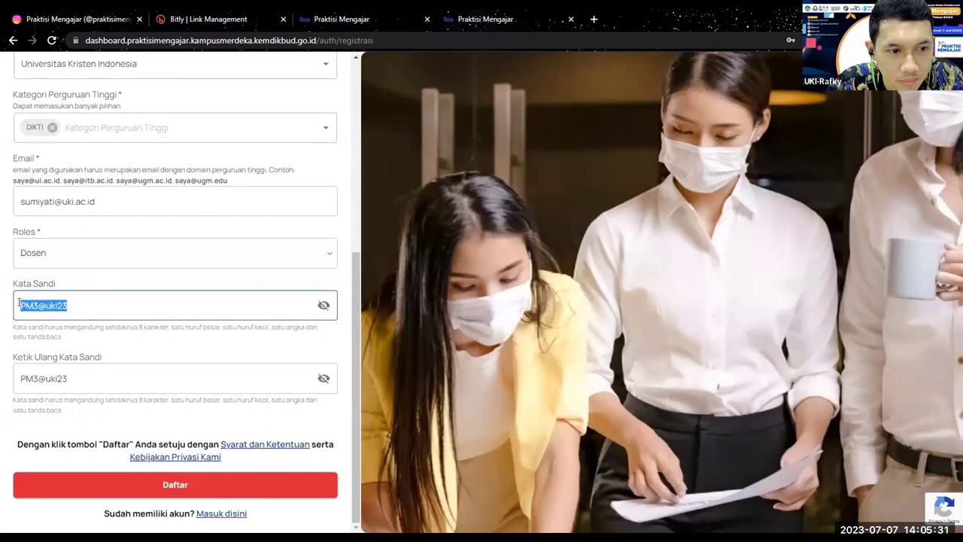
click(81, 306)
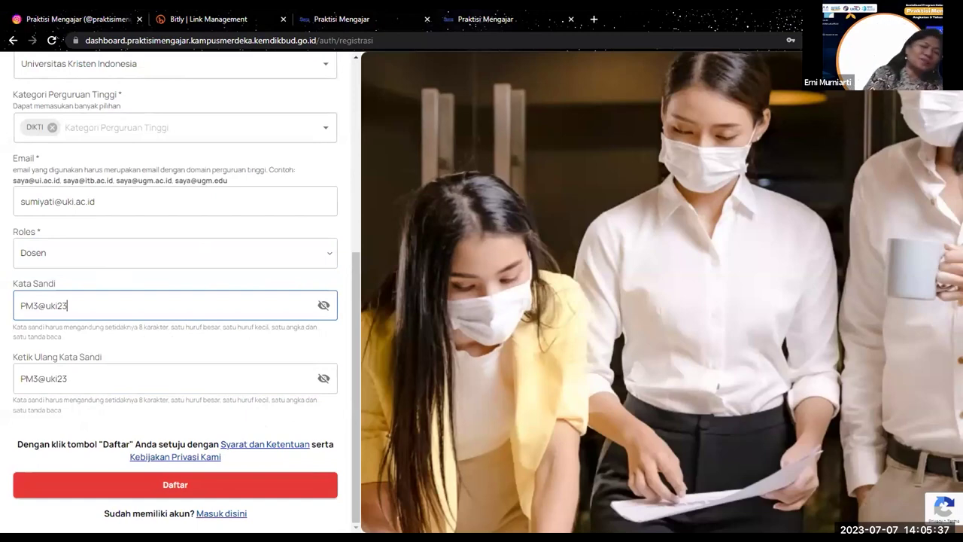
Review the completed form fields and submit the registration with Daftar
click(134, 287)
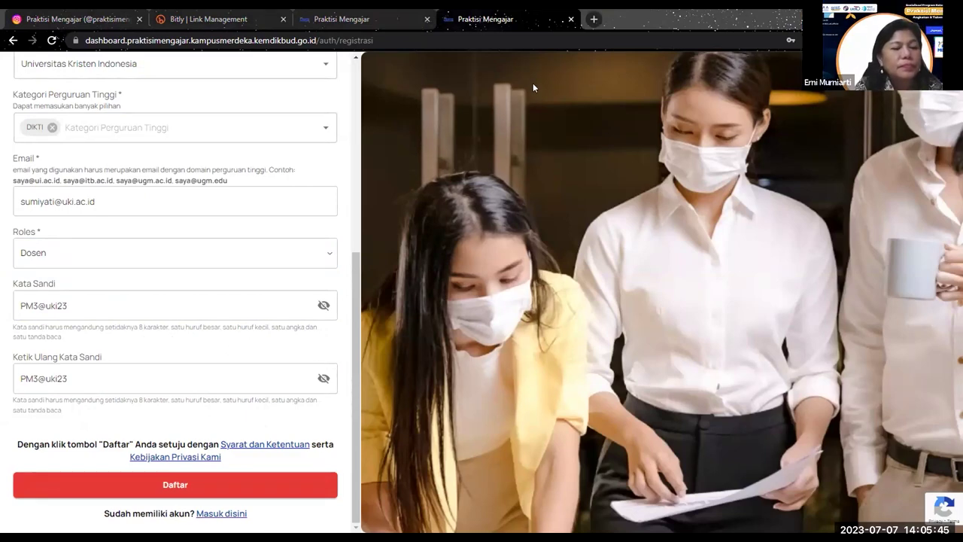
click(188, 485)
click(52, 378)
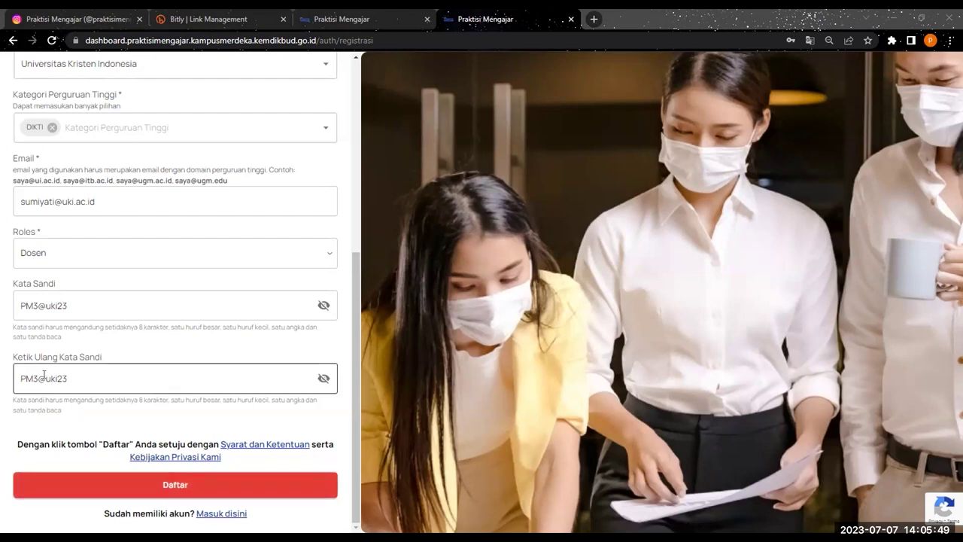
key(shift+Tab)
key(shift+Tab)
key(shift+Tab)
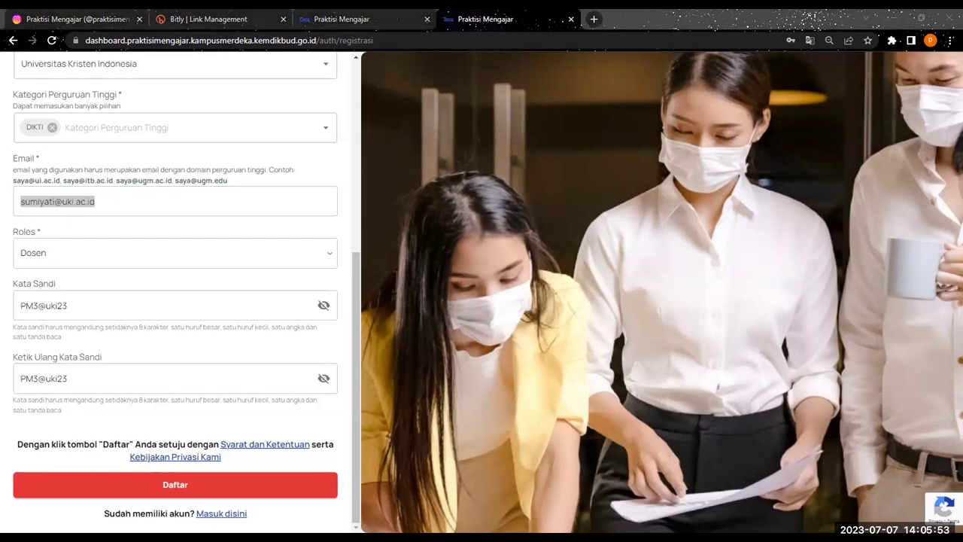
click(120, 372)
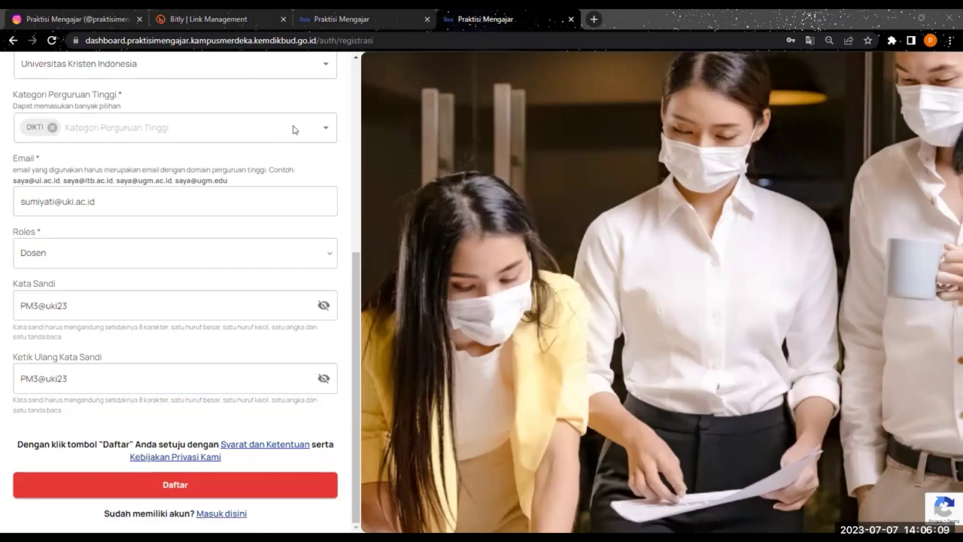
key(alt+Tab)
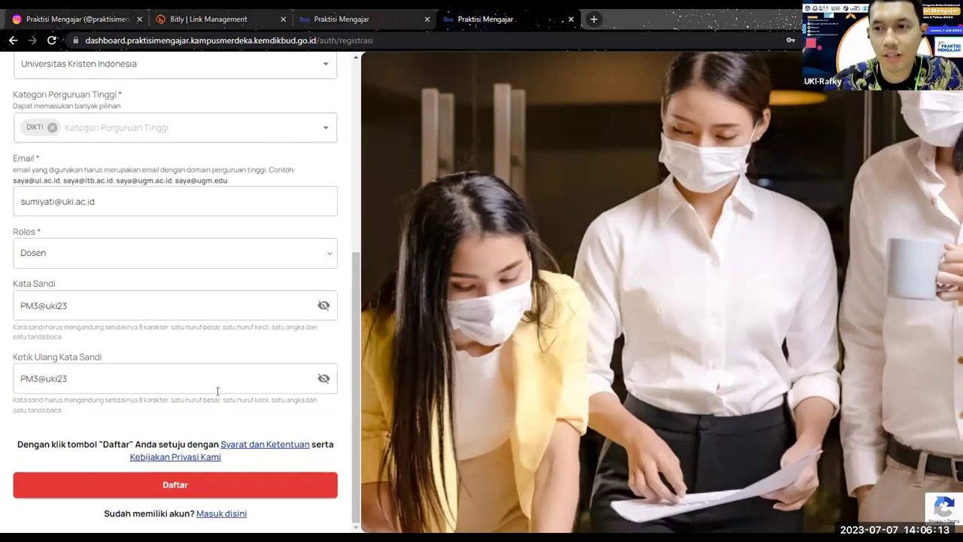
click(164, 482)
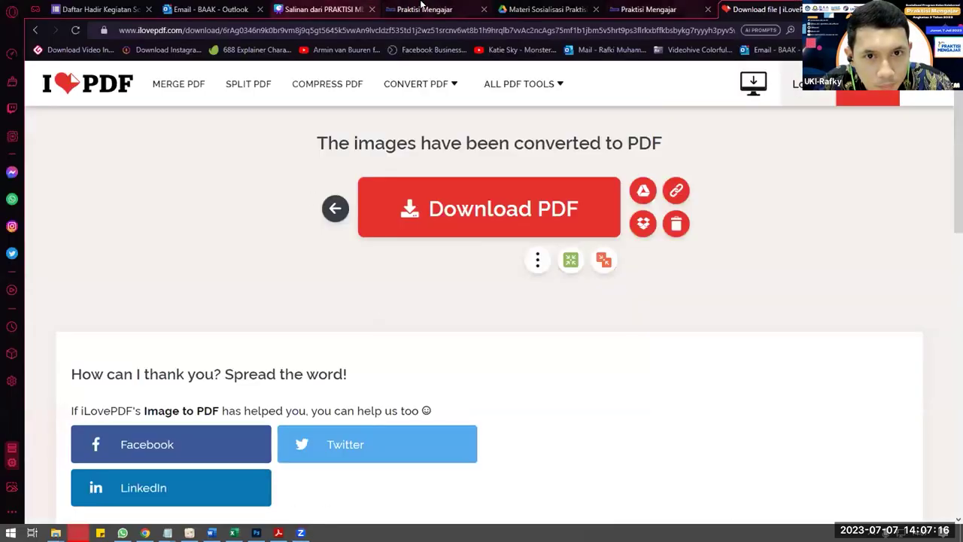
Jump to the last page of the coordinator's Dosen table to find the new lecturer as entry 51
click(423, 8)
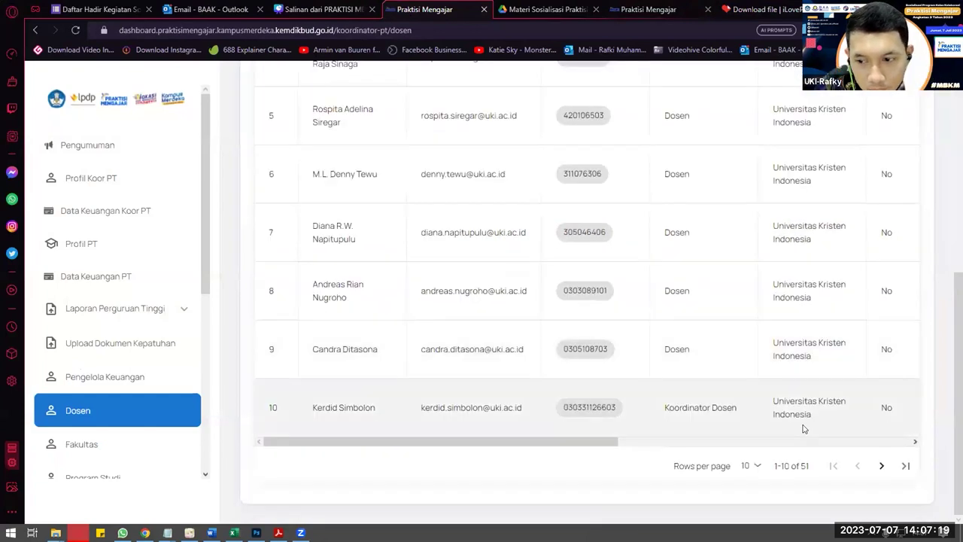
click(905, 464)
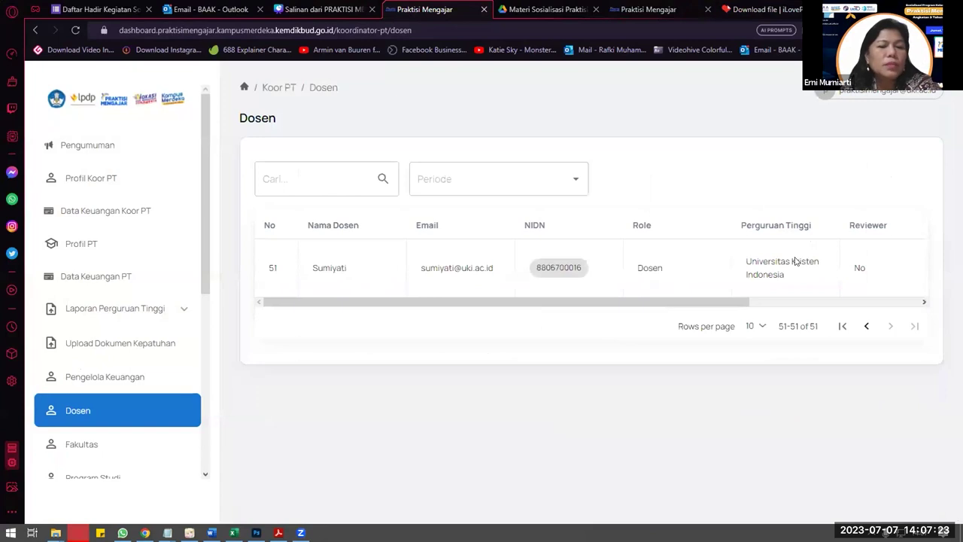
scroll(358, 305, down, 5)
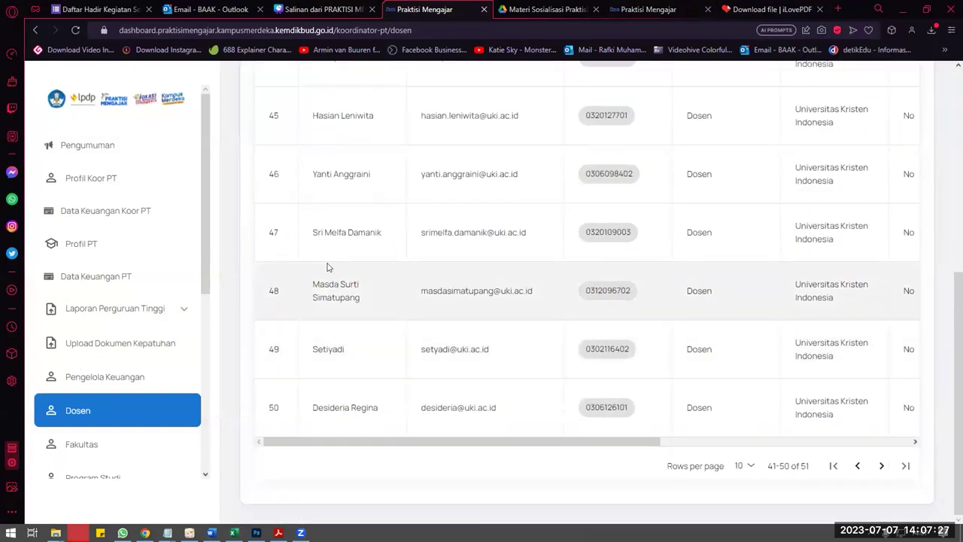
double_click(324, 408)
drag(313, 349, 342, 351)
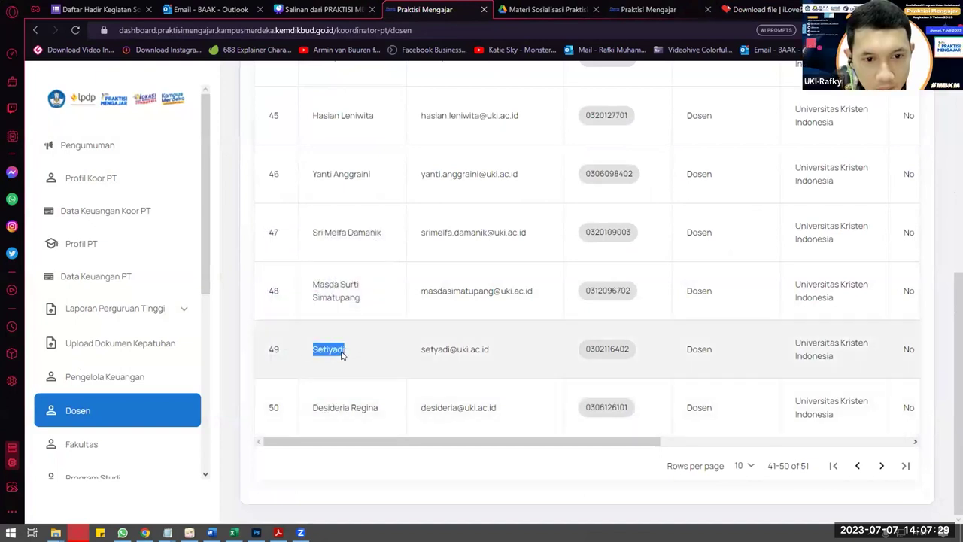
click(321, 317)
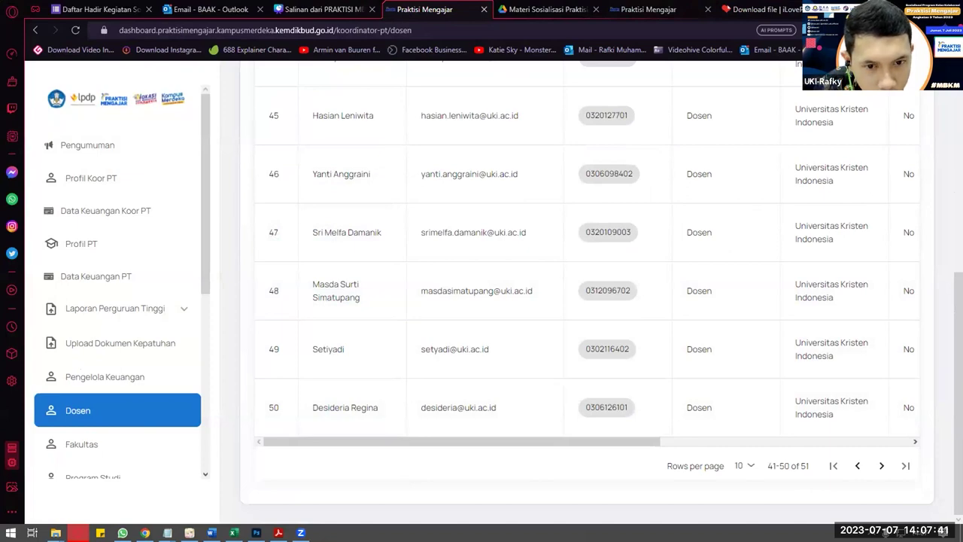
click(123, 532)
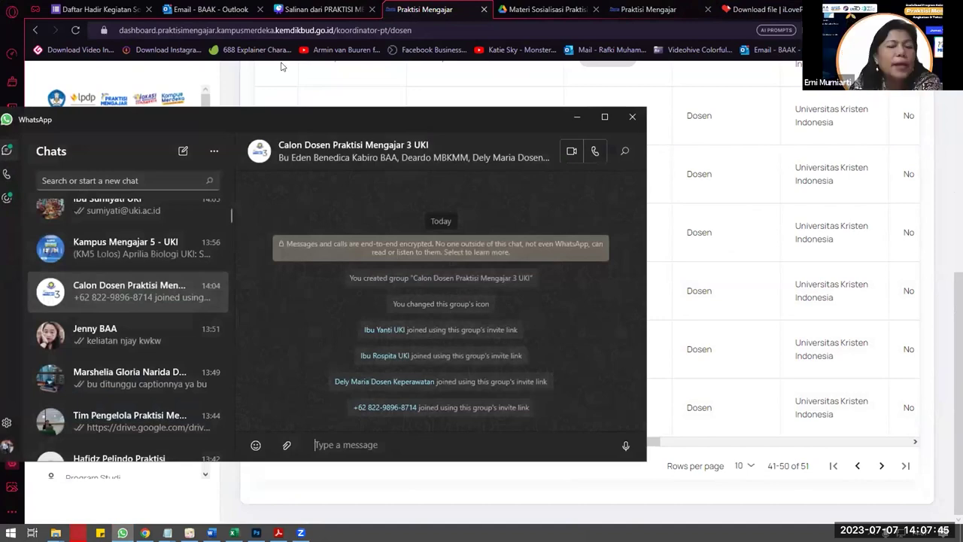
click(665, 507)
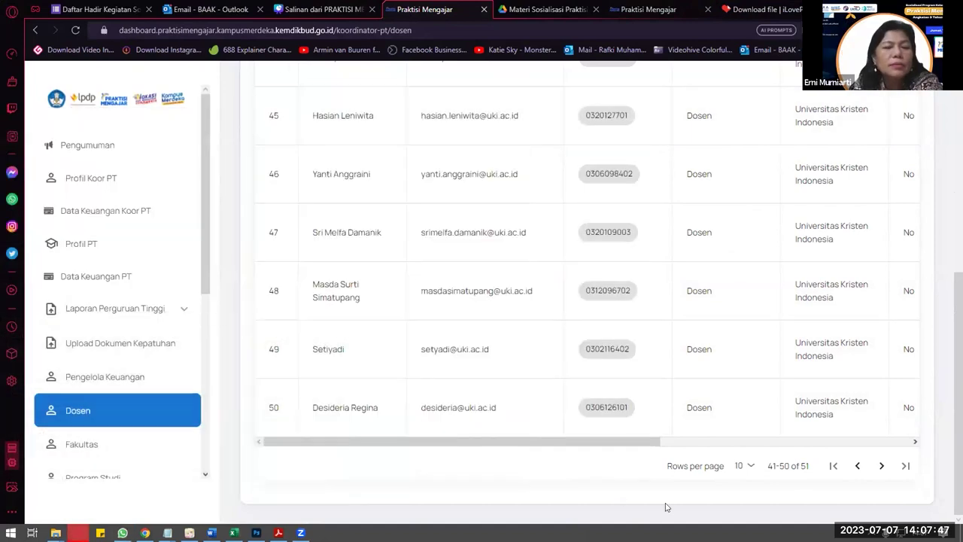